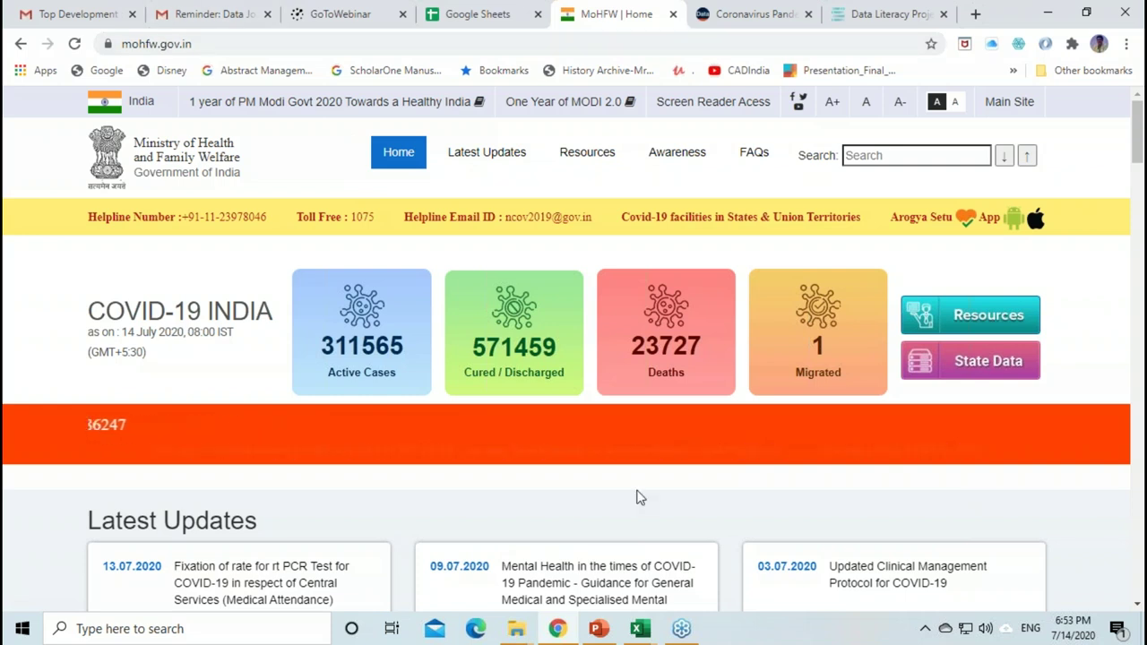
# Step: View the COVID-19 Statewise Status table on mohfw.gov.in and open the MoHFW spreadsheet in Google Sheets
pyautogui.scroll(-6, 641, 497)
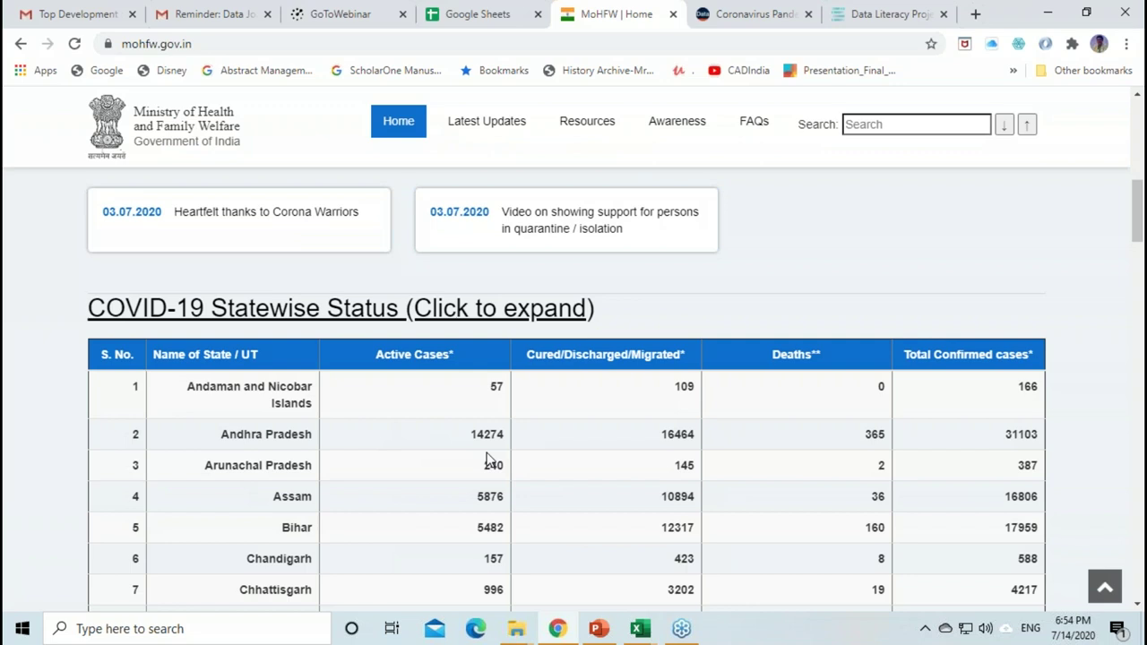
pyautogui.scroll(-2, 488, 460)
pyautogui.scroll(3, 490, 460)
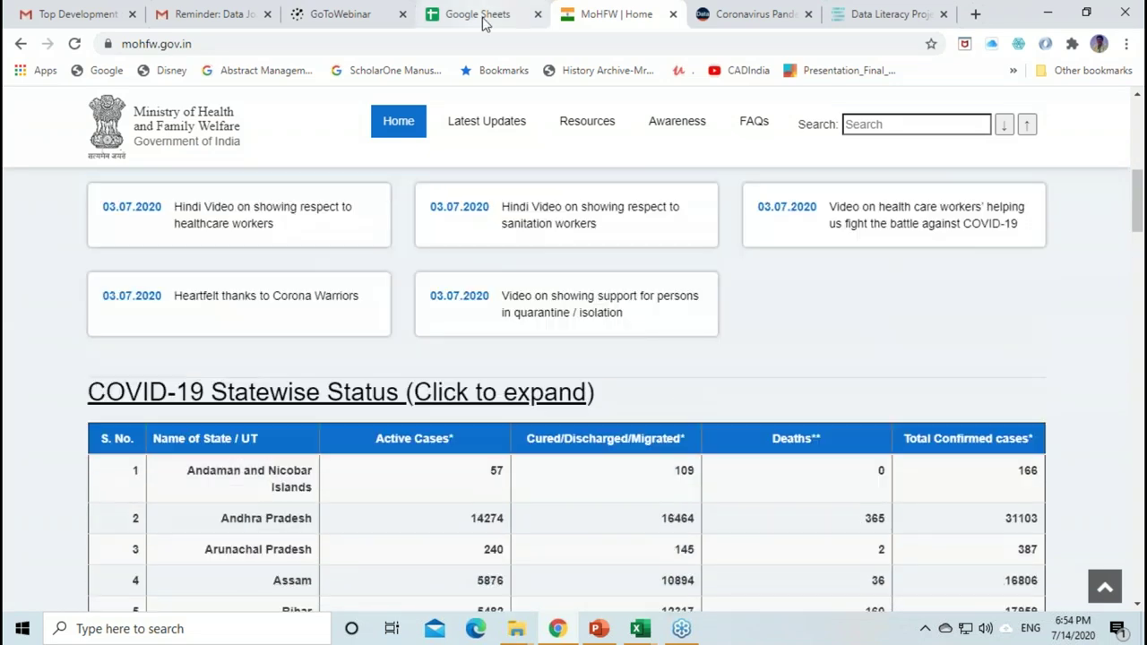
pyautogui.click(484, 17)
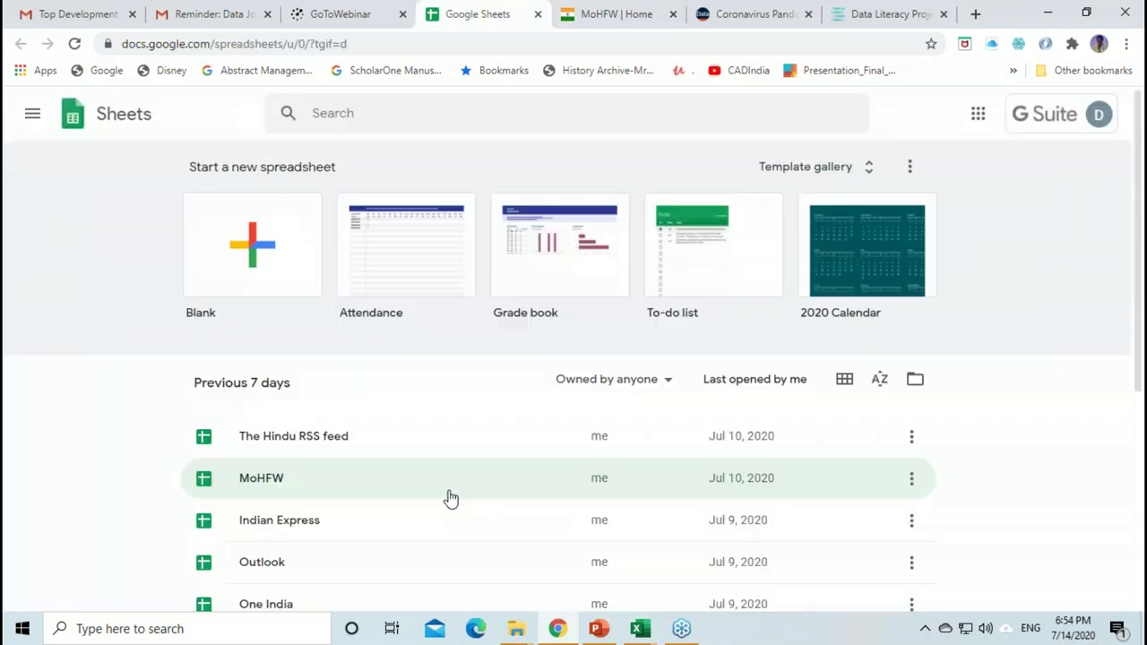
pyautogui.click(269, 478)
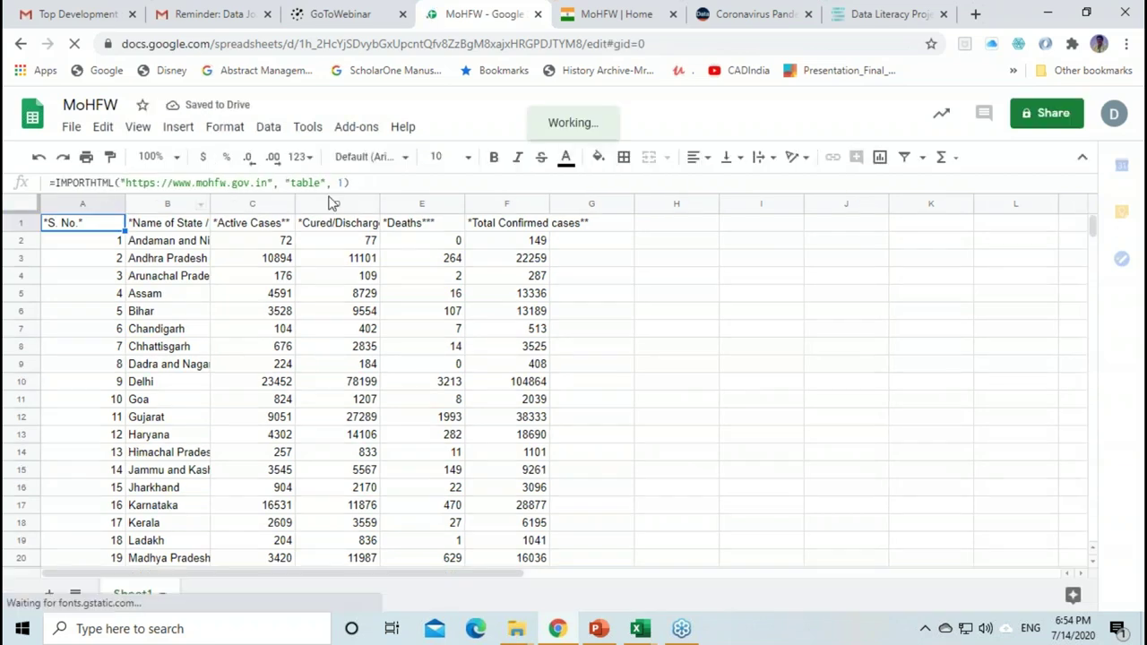
# Step: Inspect the IMPORTHTML formula in cell A1 and check it against the ministry website it references
pyautogui.click(367, 184)
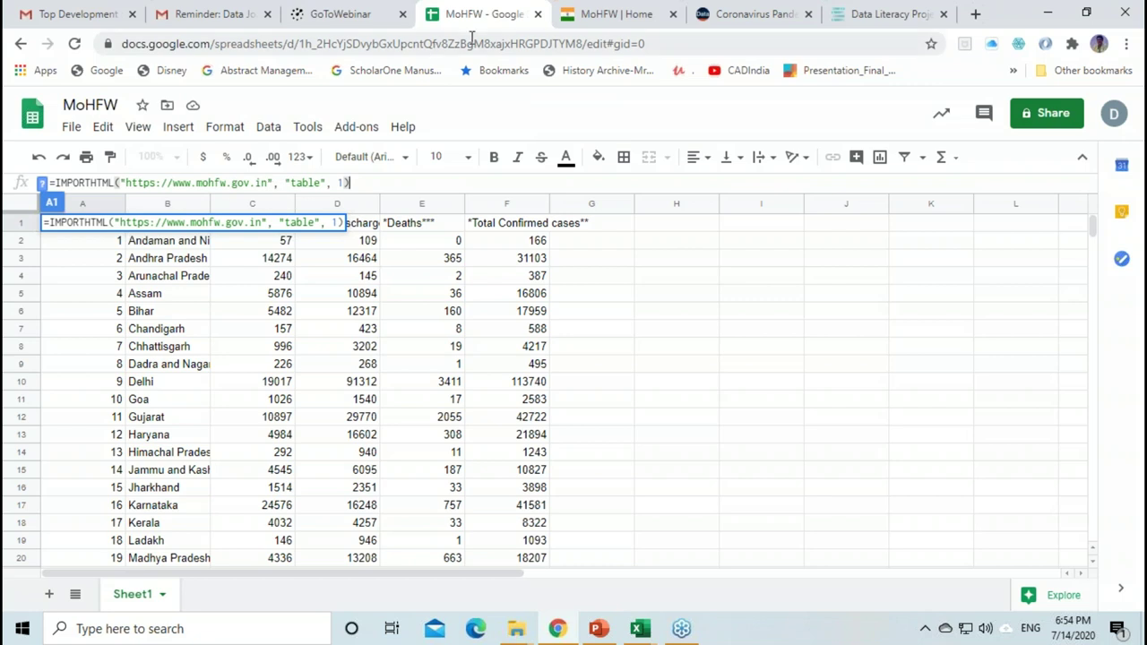
pyautogui.click(612, 25)
pyautogui.click(484, 14)
pyautogui.press('Return')
pyautogui.click(178, 185)
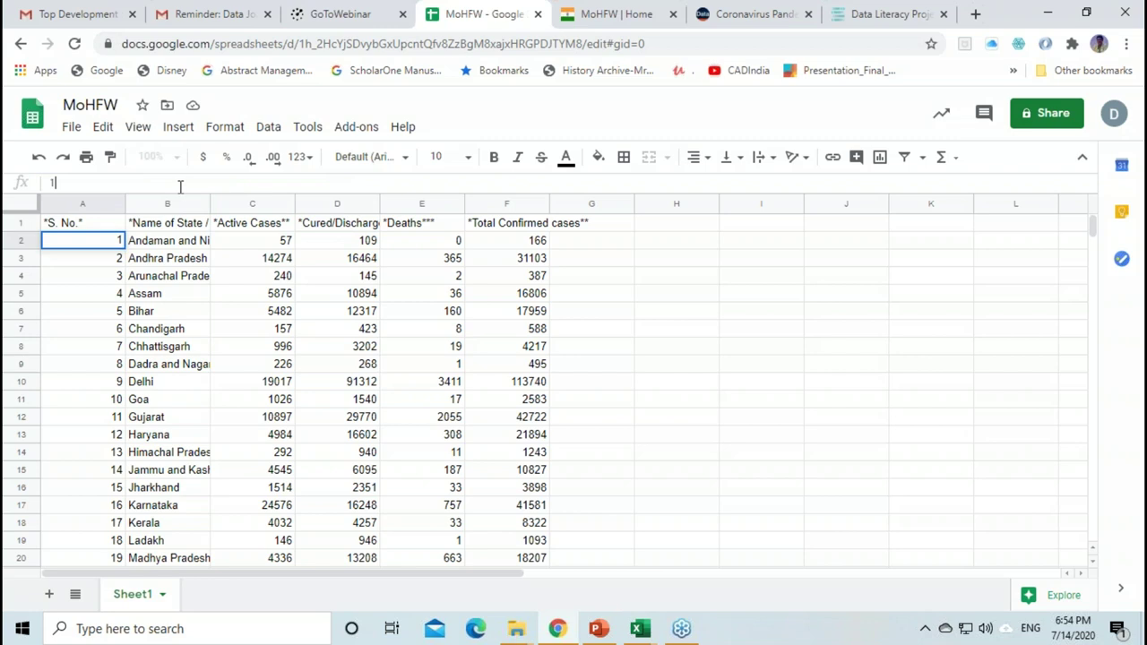
pyautogui.press('BackSpace')
pyautogui.click(94, 226)
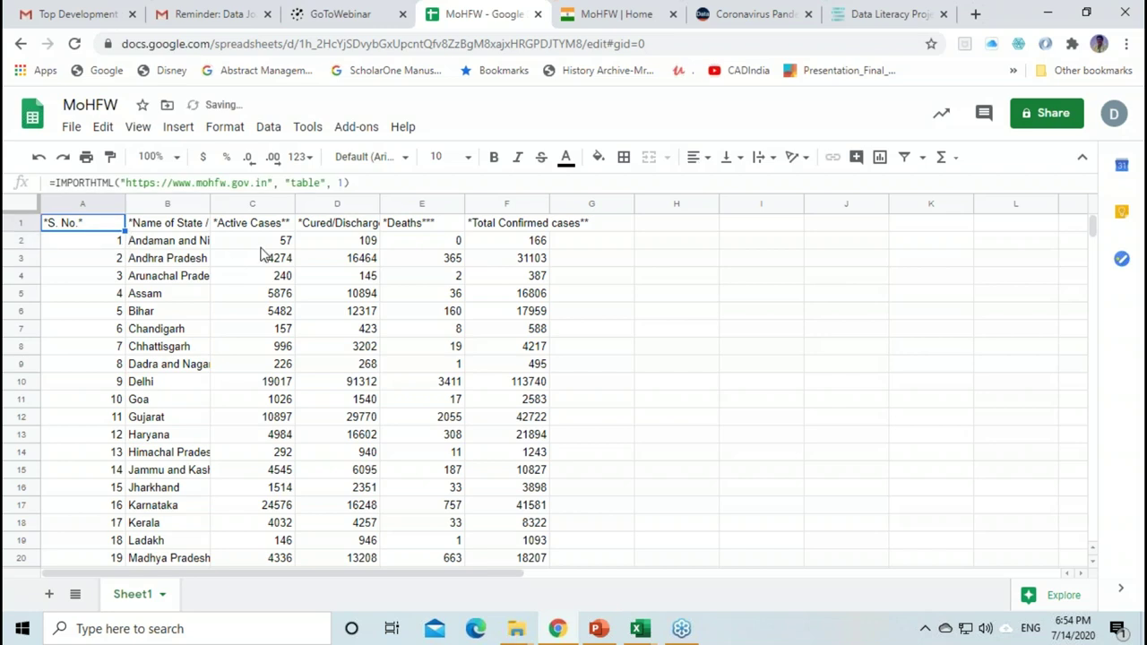
pyautogui.click(359, 183)
pyautogui.hotkey('ctrl', 'a')
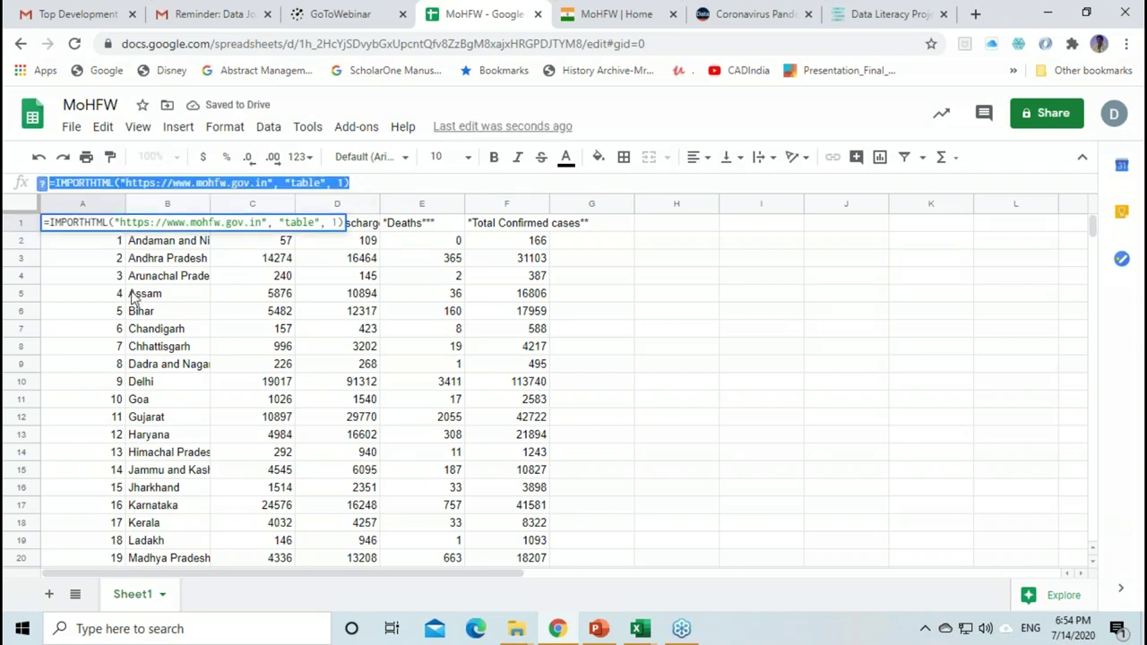
pyautogui.hotkey('ctrl', 'x')
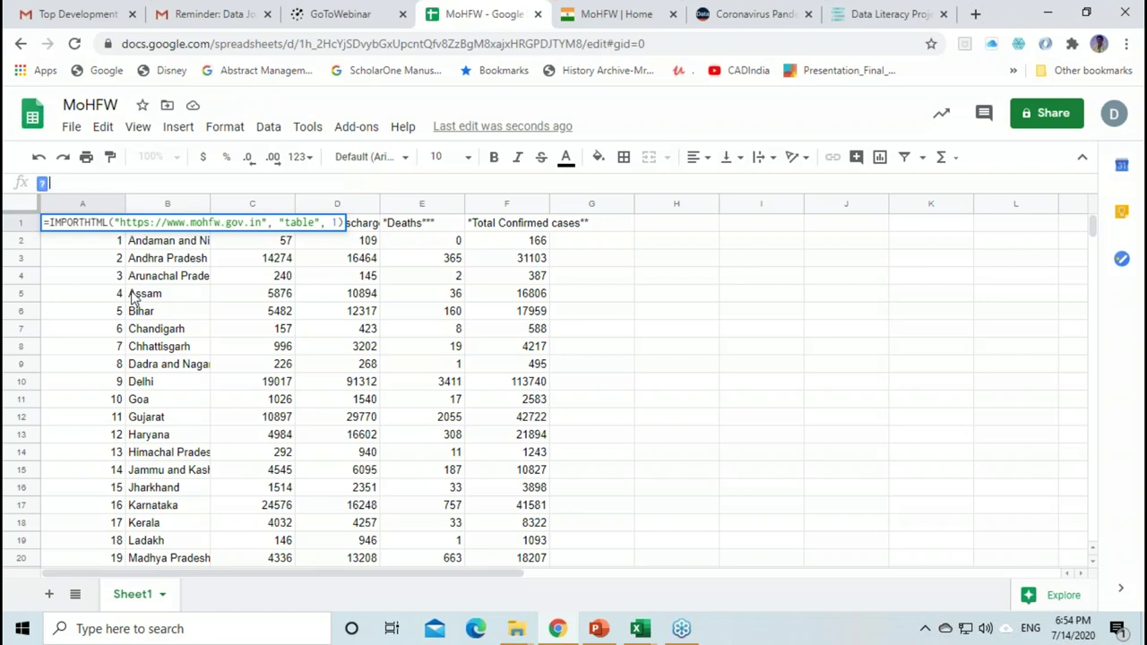
pyautogui.click(49, 594)
pyautogui.click(93, 230)
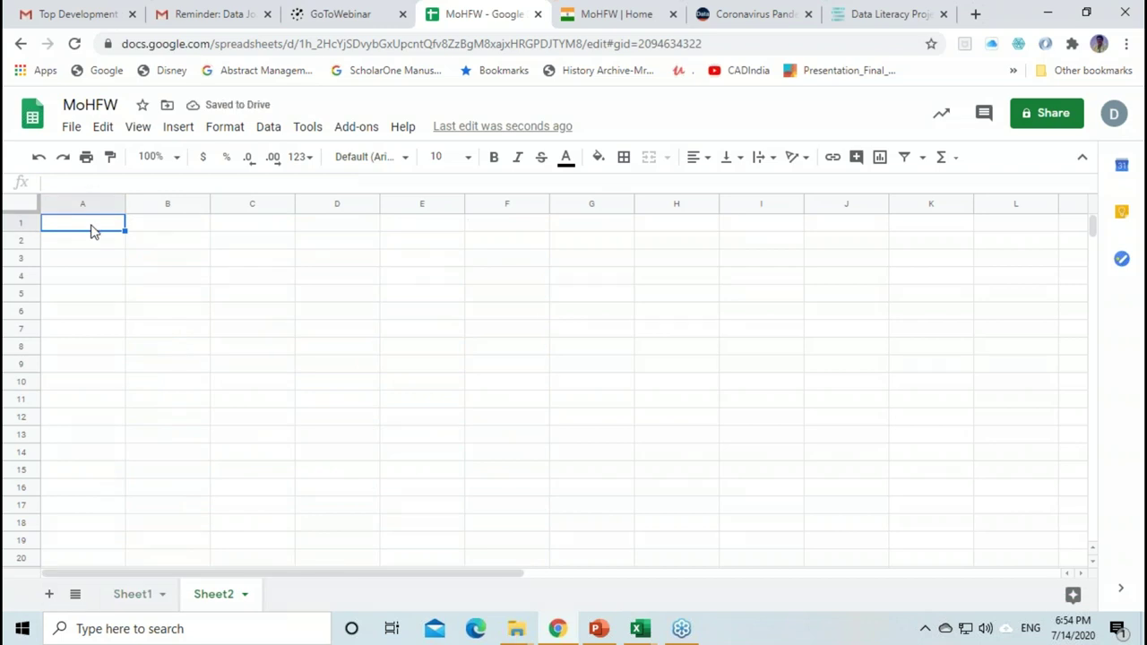
pyautogui.hotkey('ctrl', 'v')
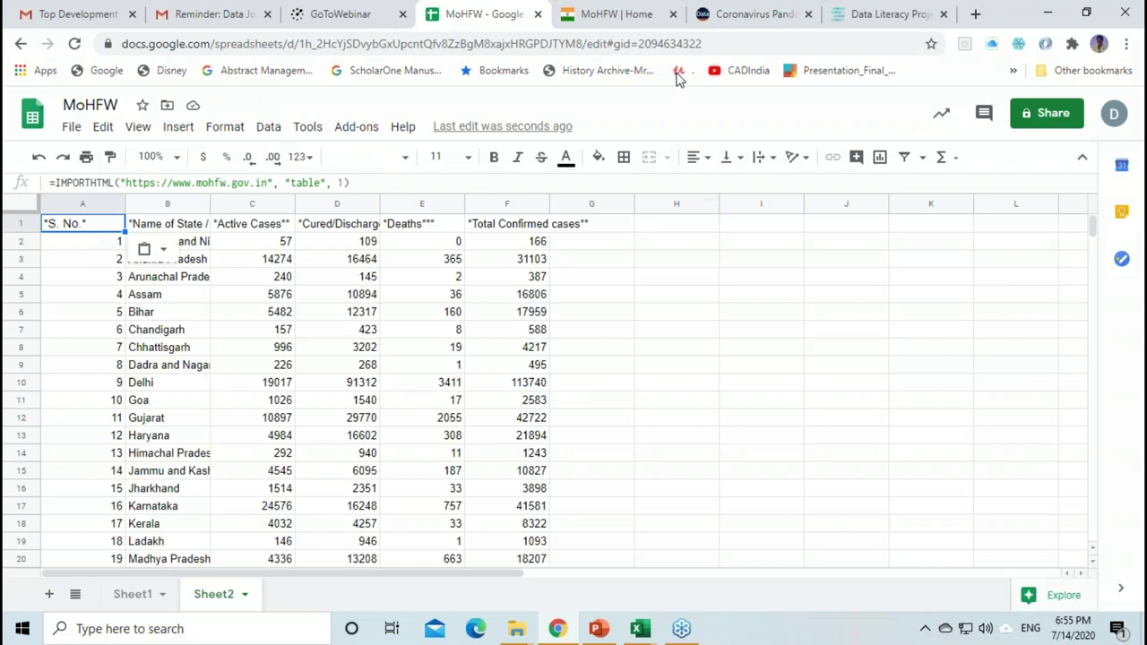
# Step: Compare the imported rows with the Statewise Status table on the ministry website
pyautogui.click(614, 13)
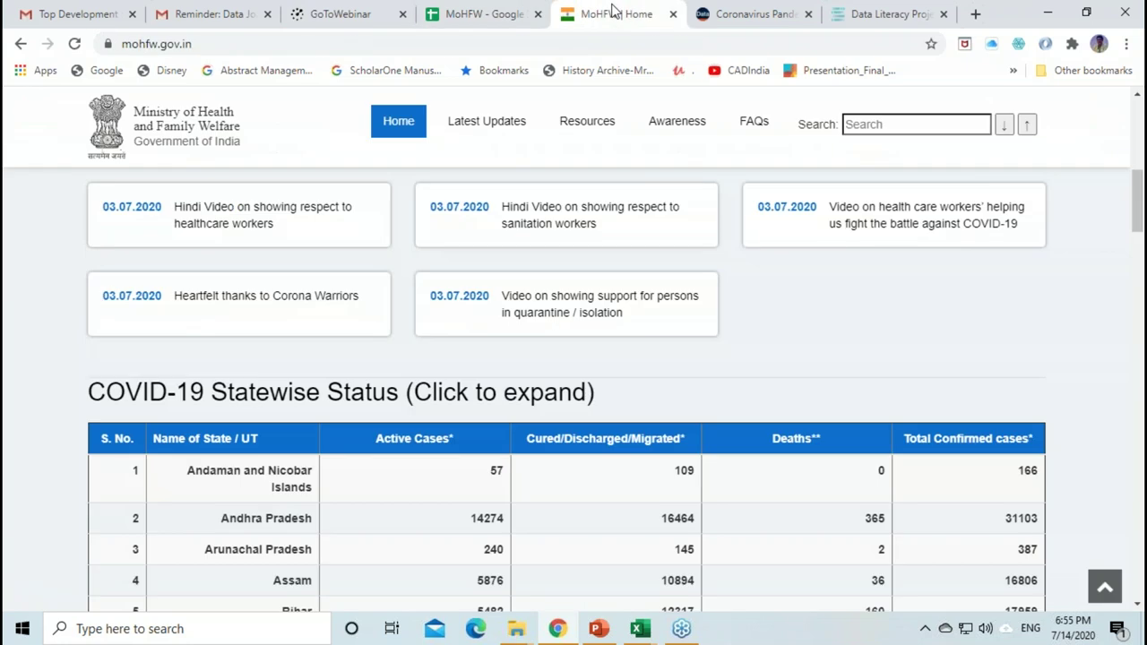
pyautogui.scroll(-7, 475, 481)
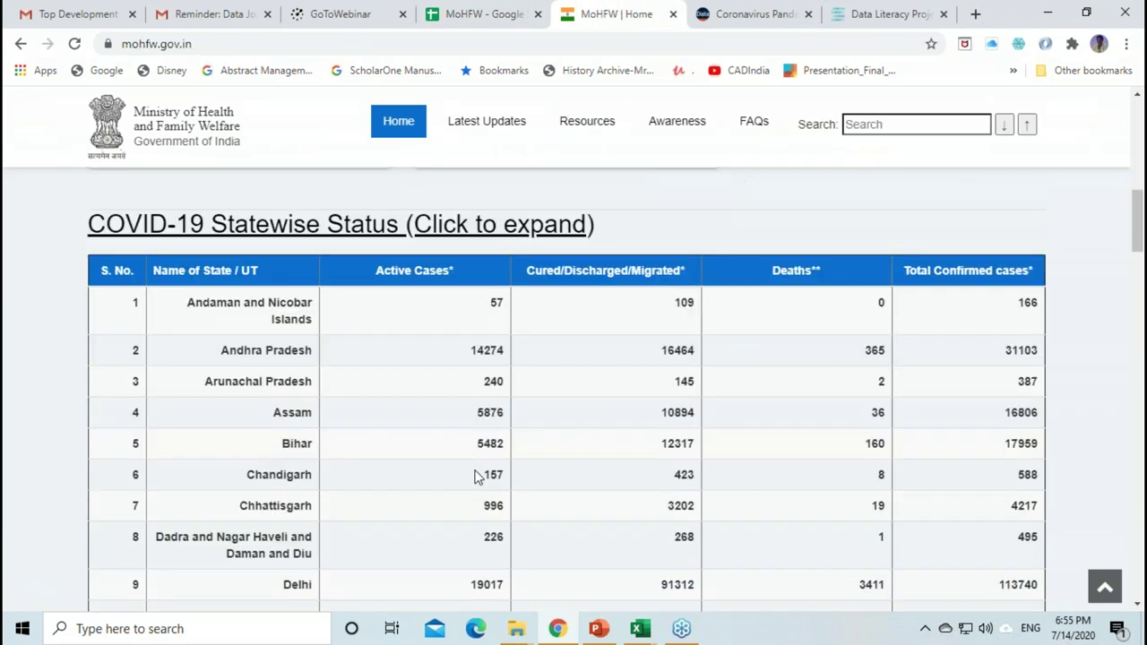
pyautogui.scroll(-2, 475, 476)
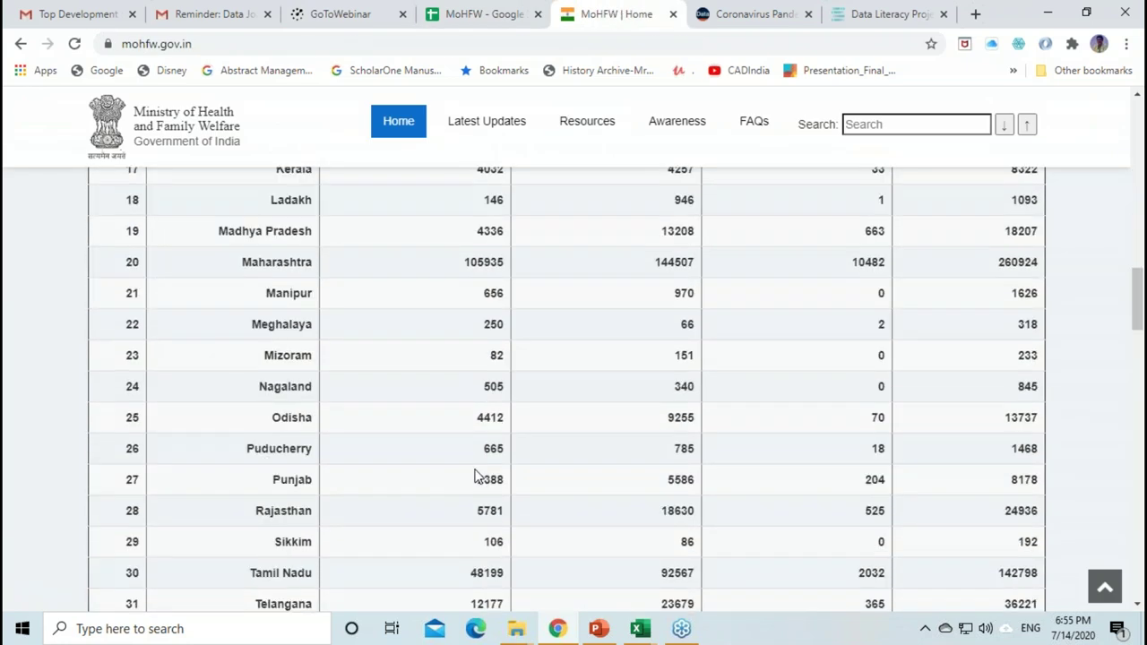
# Step: Widen columns B, C, D and E of Sheet2 in the MoHFW spreadsheet to show more of the headers and state names
pyautogui.click(493, 9)
pyautogui.moveTo(210, 204); pyautogui.dragTo(237, 206)
pyautogui.moveTo(321, 205); pyautogui.dragTo(348, 205)
pyautogui.moveTo(432, 203); pyautogui.dragTo(462, 204)
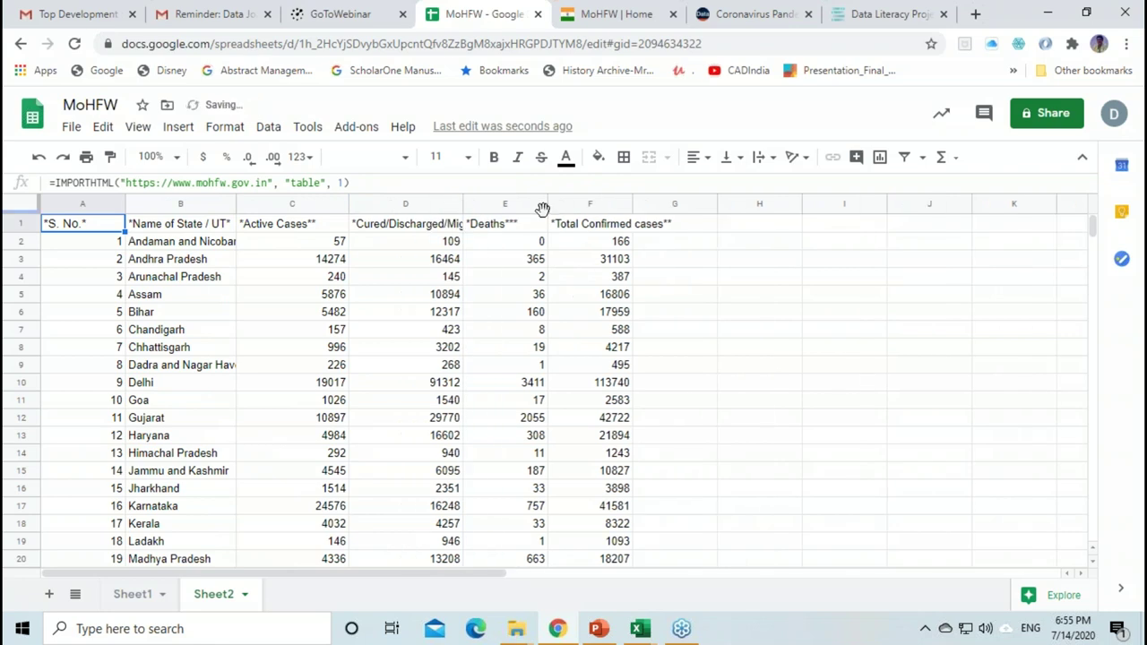
pyautogui.moveTo(543, 209); pyautogui.dragTo(563, 206)
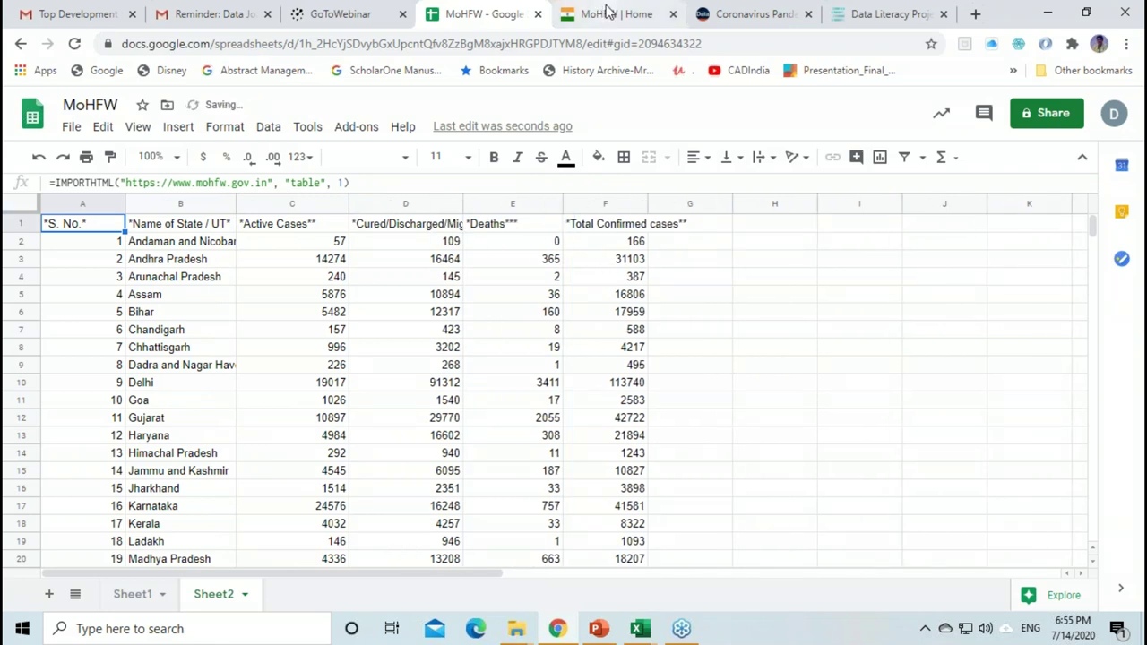
# Step: Examine the ministry home page from its summary figures down through the Statewise Status table
pyautogui.click(610, 14)
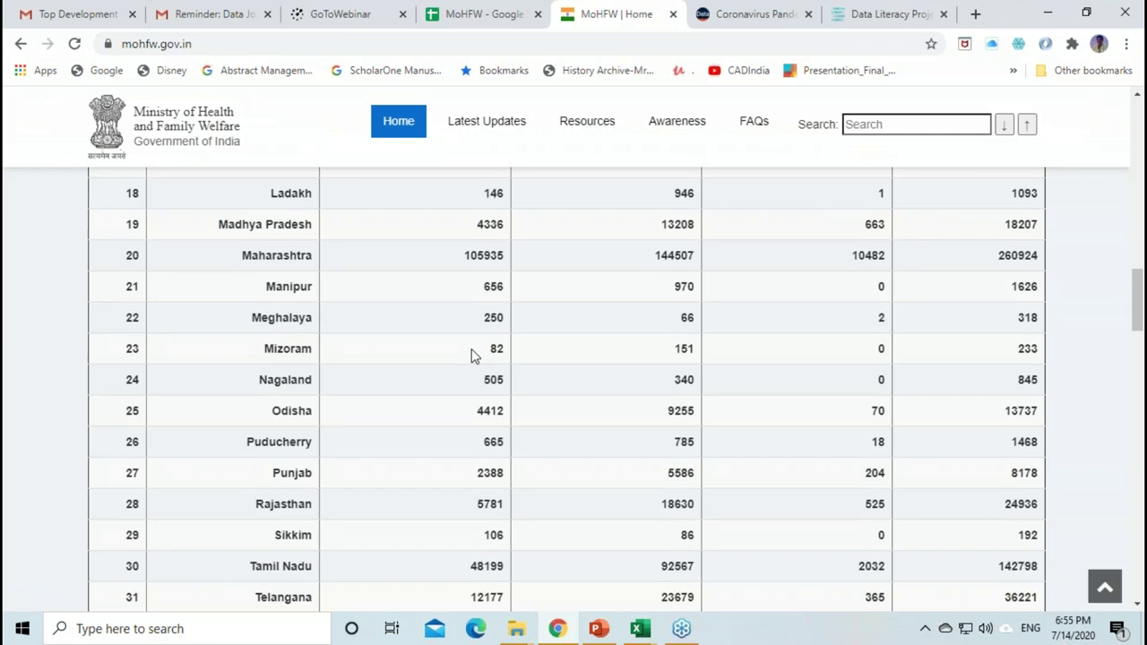
pyautogui.scroll(8, 474, 355)
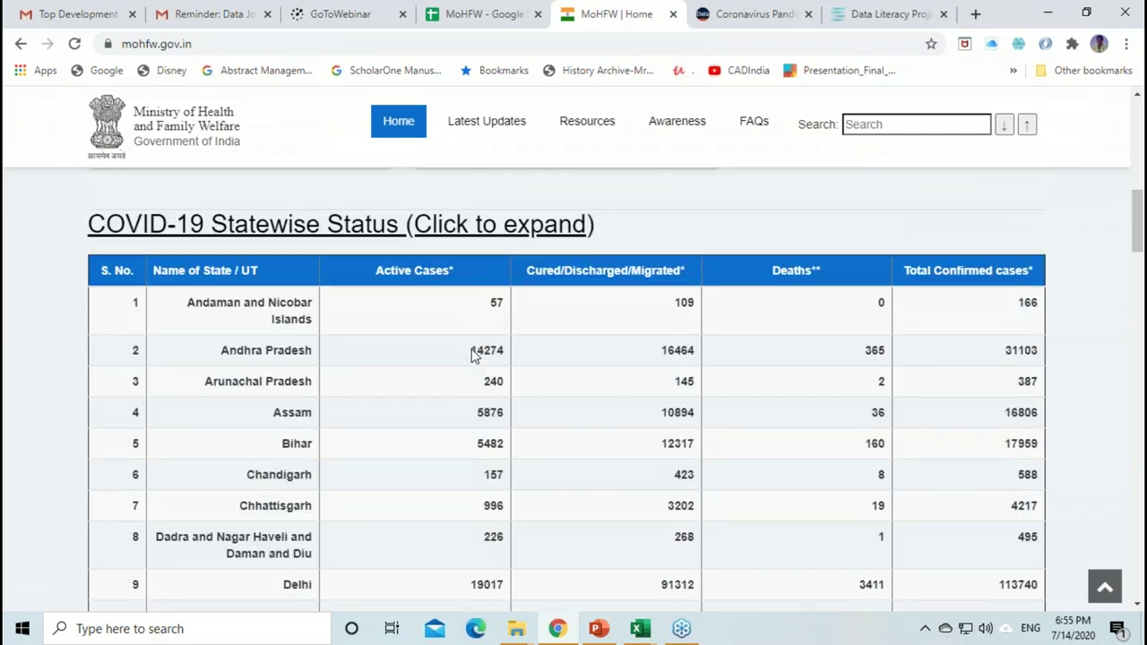
pyautogui.scroll(4, 474, 356)
pyautogui.scroll(5, 474, 355)
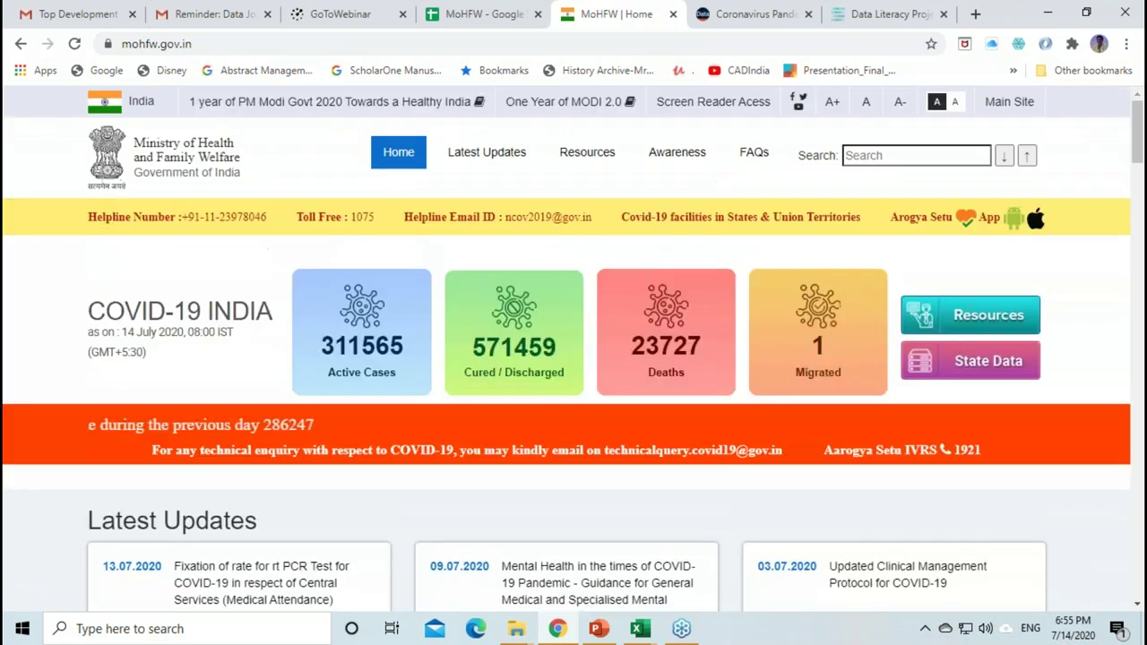
pyautogui.scroll(-10, 474, 347)
pyautogui.scroll(6, 474, 347)
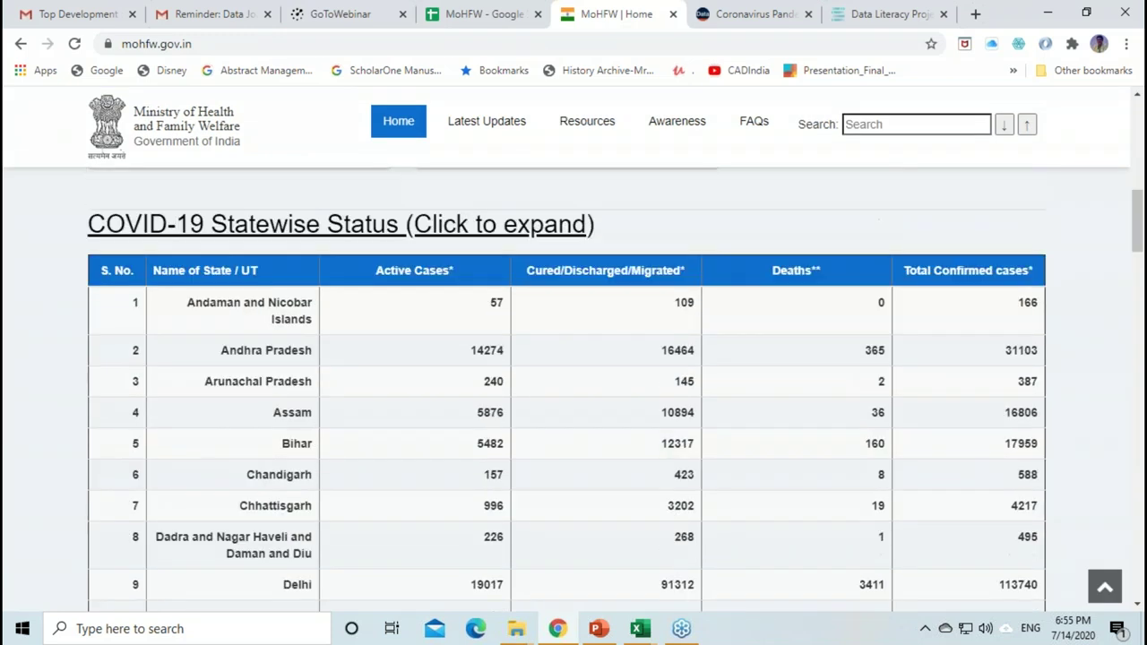
pyautogui.scroll(-4, 566, 386)
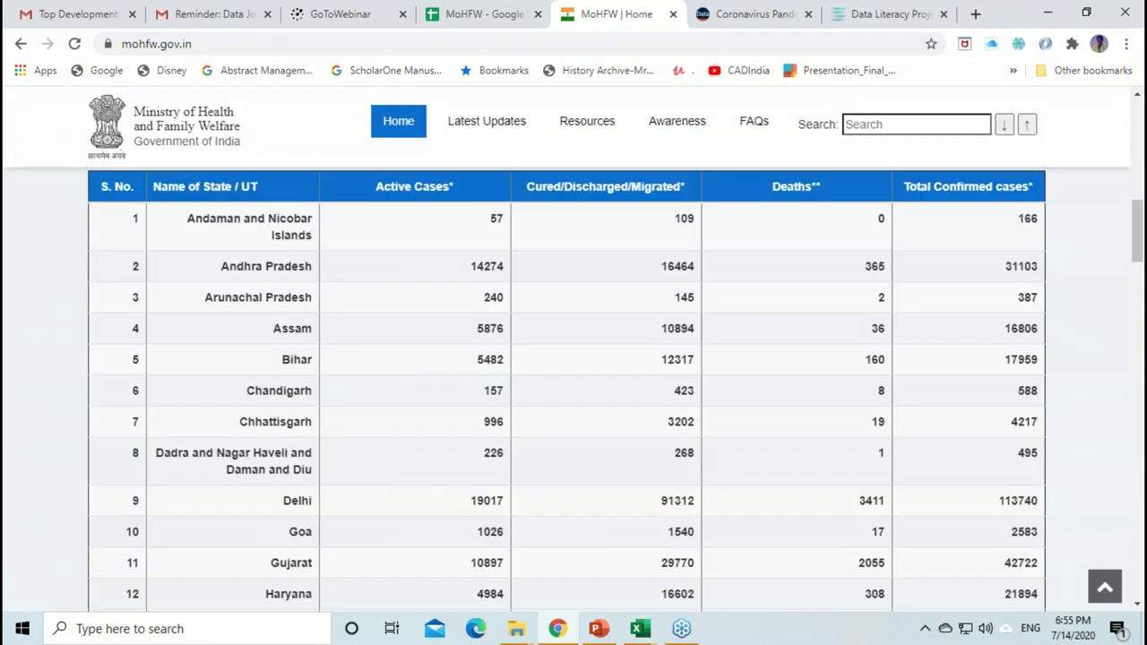
pyautogui.scroll(4, 566, 385)
pyautogui.scroll(4, 566, 287)
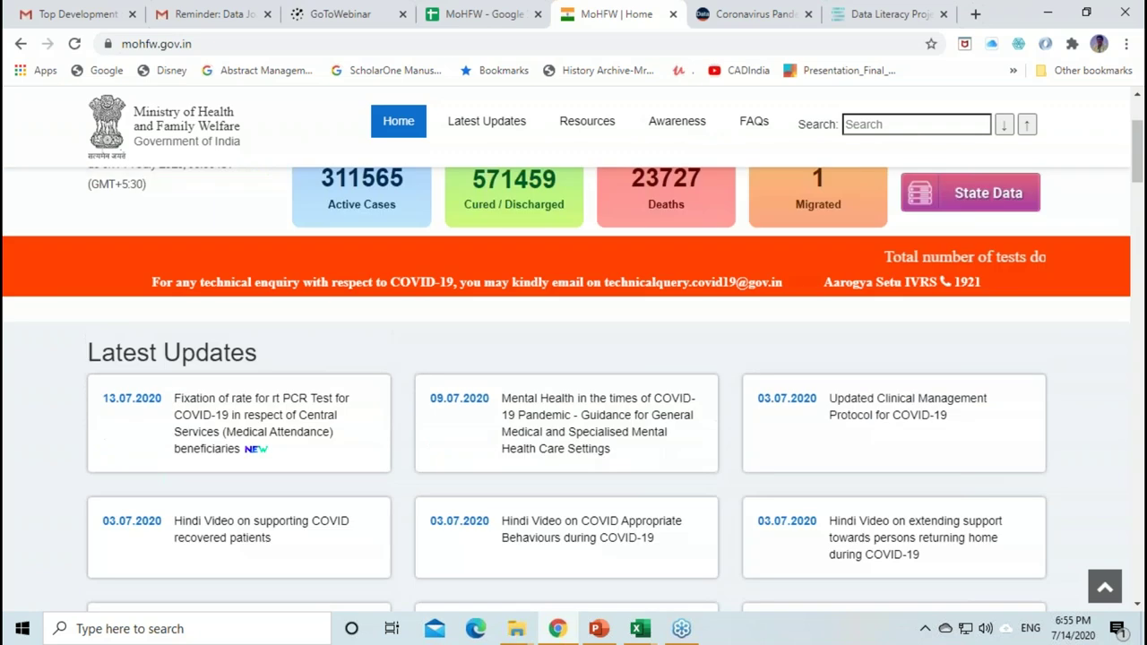
pyautogui.scroll(-3, 567, 287)
pyautogui.scroll(-5, 566, 285)
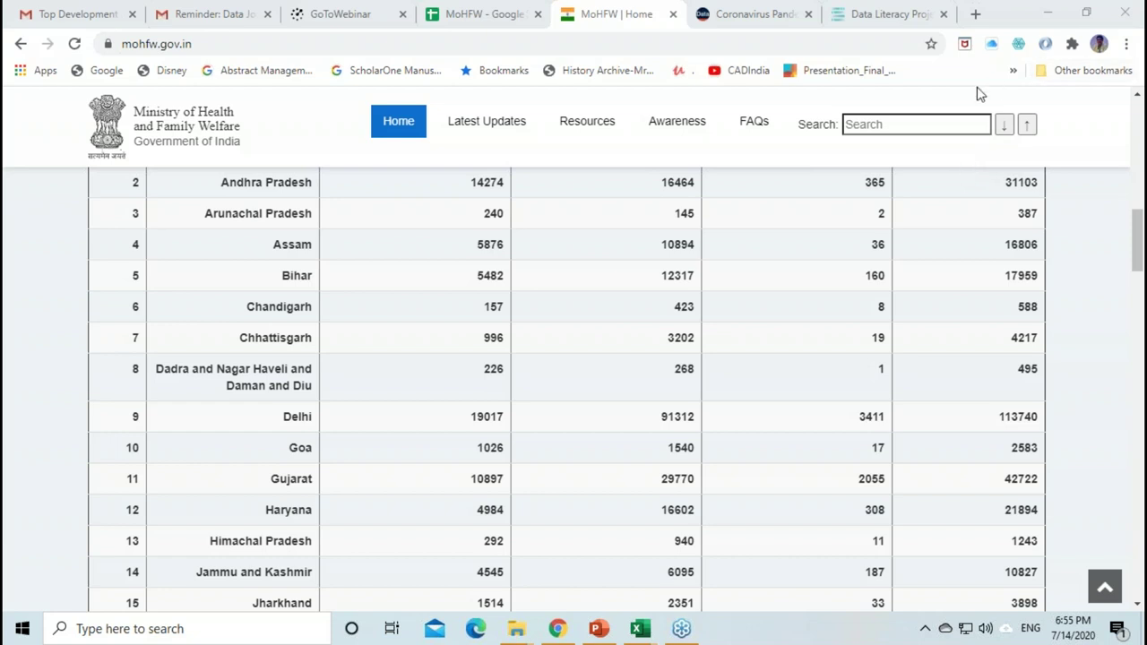
# Step: Open the Data Scraper extension on the ministry page showing the Statewise Status table
pyautogui.click(1013, 73)
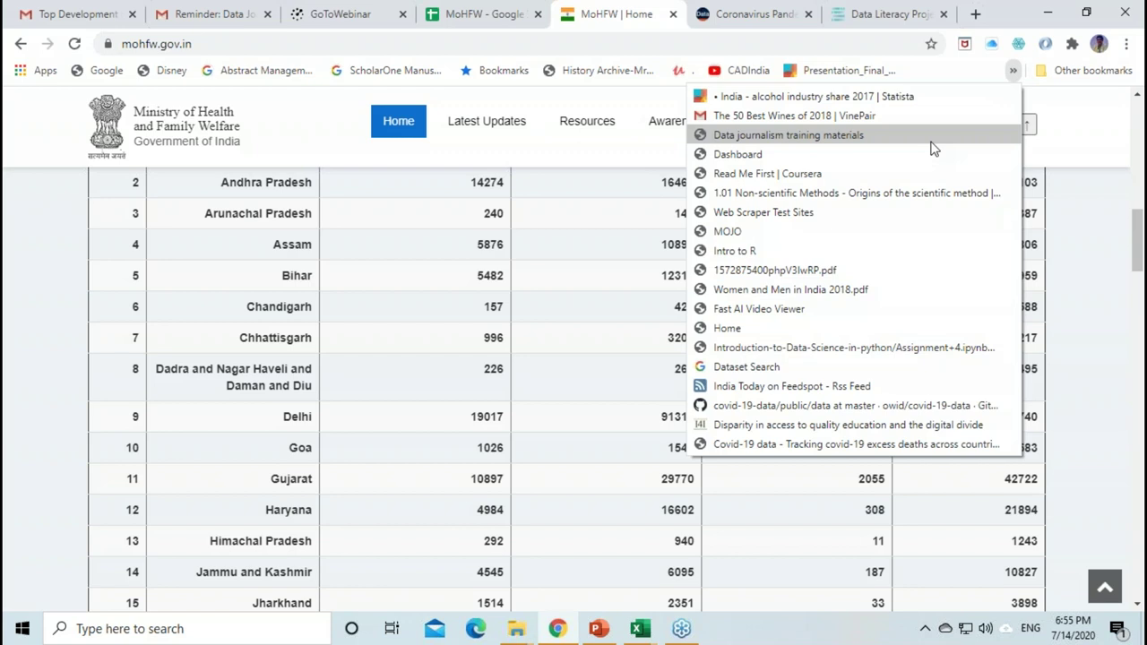
pyautogui.click(1074, 117)
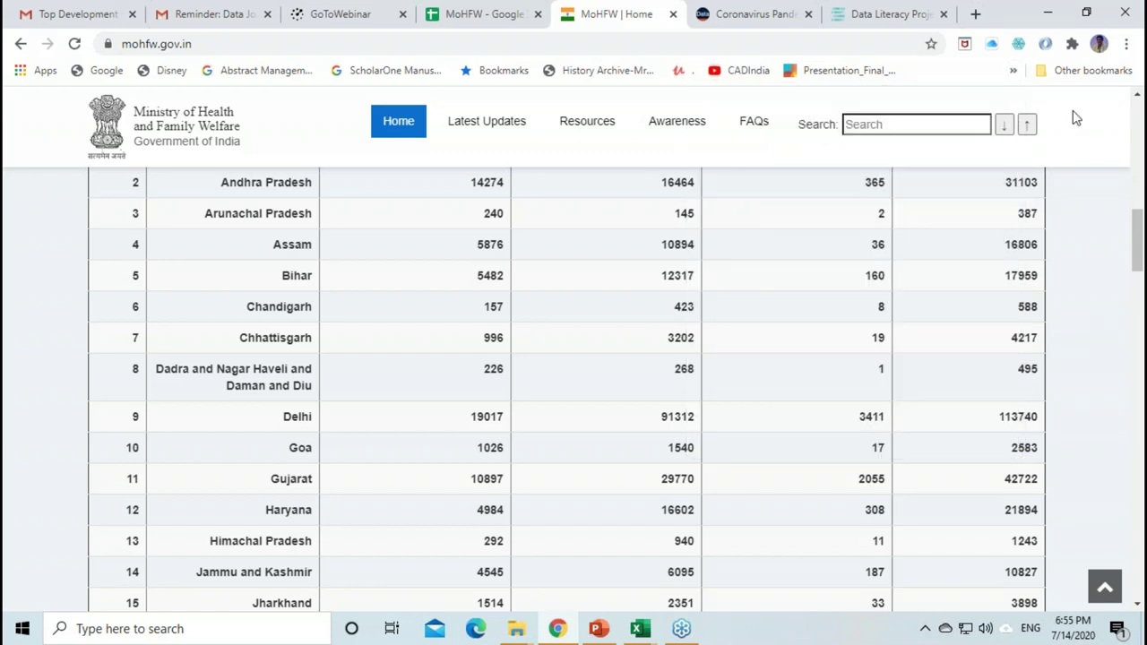
pyautogui.scroll(3, 1076, 118)
pyautogui.click(1072, 43)
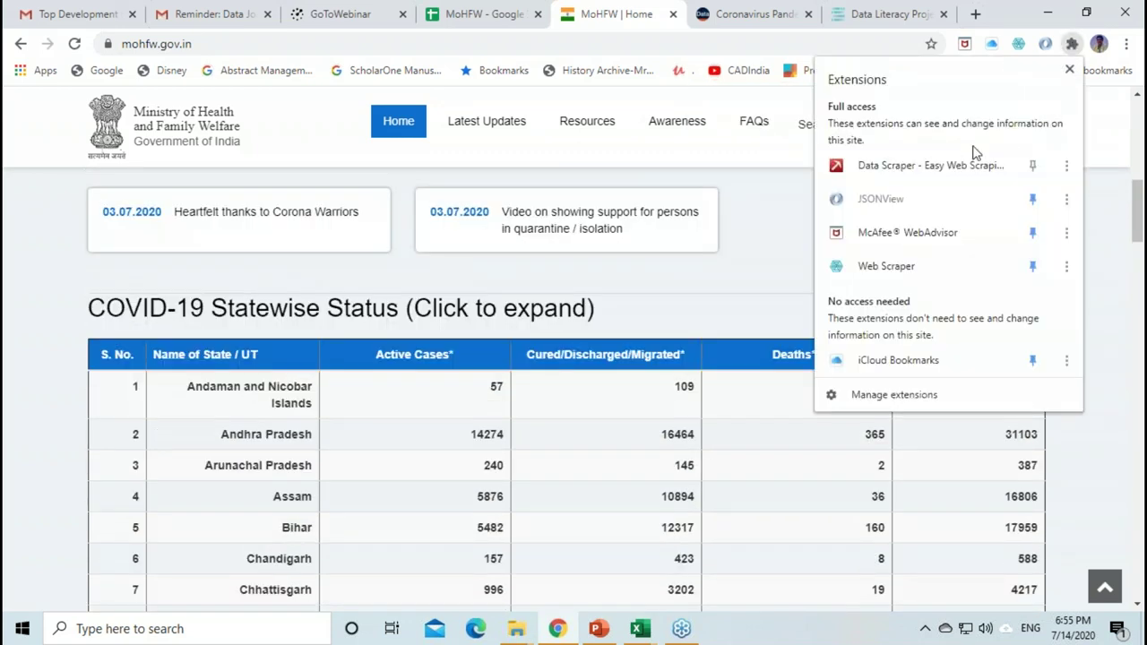
pyautogui.click(844, 165)
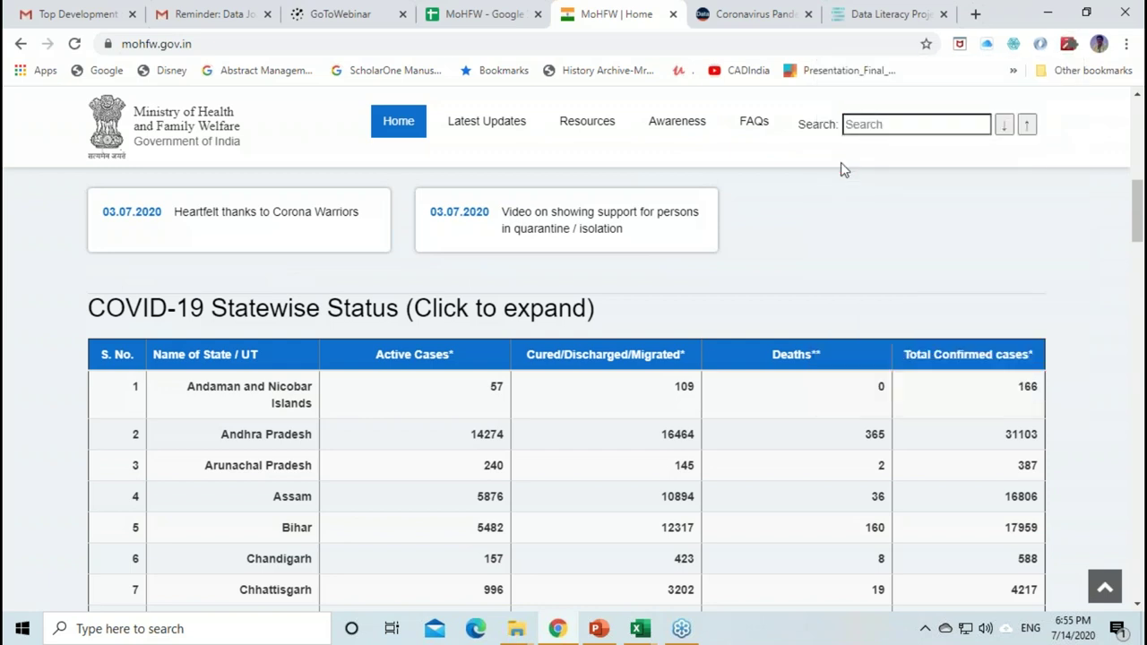
pyautogui.click(1045, 45)
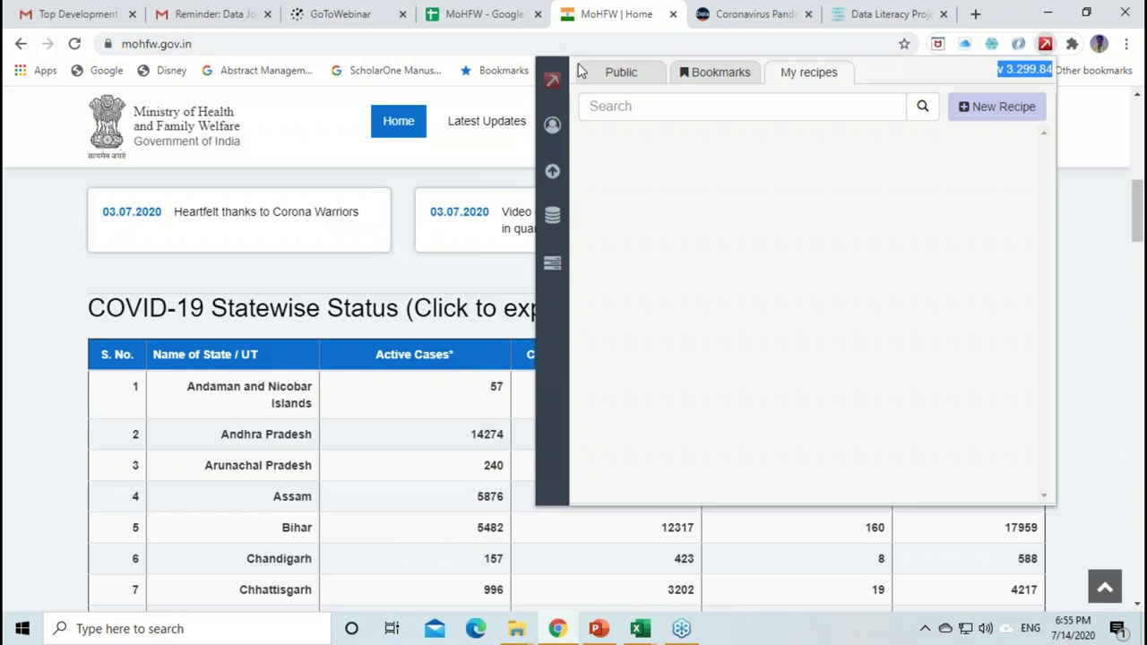
# Step: Browse the scraper's public recipes, expand the Get Table Data recipe, check the personal recipes and close the extension
pyautogui.click(621, 72)
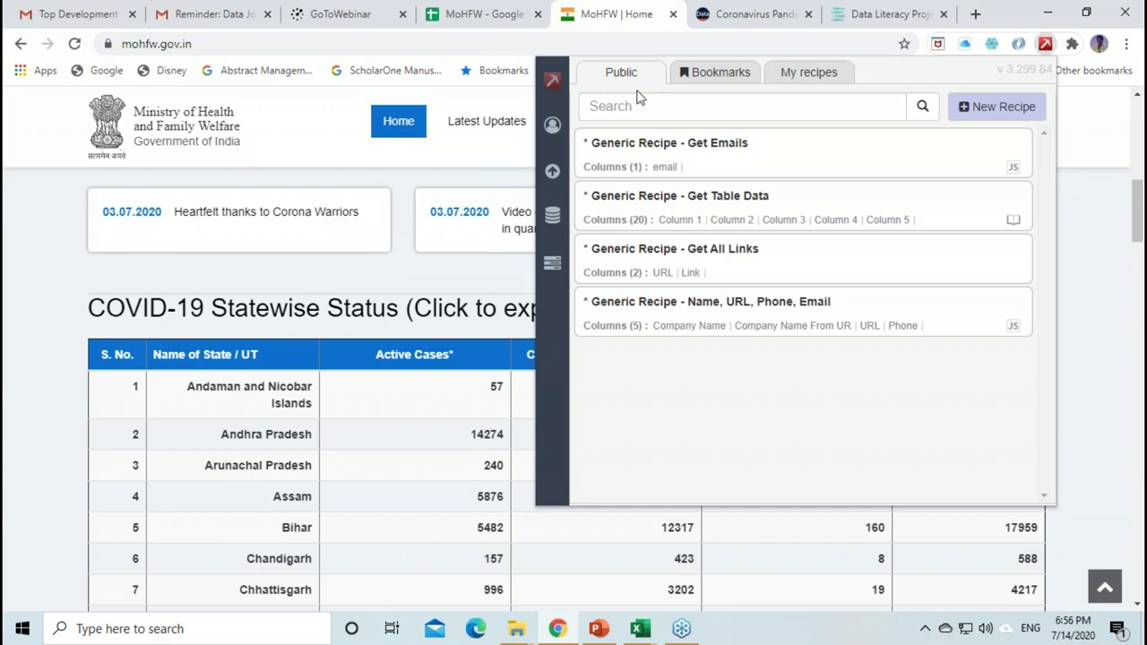
pyautogui.moveTo(925, 126)
pyautogui.click(676, 208)
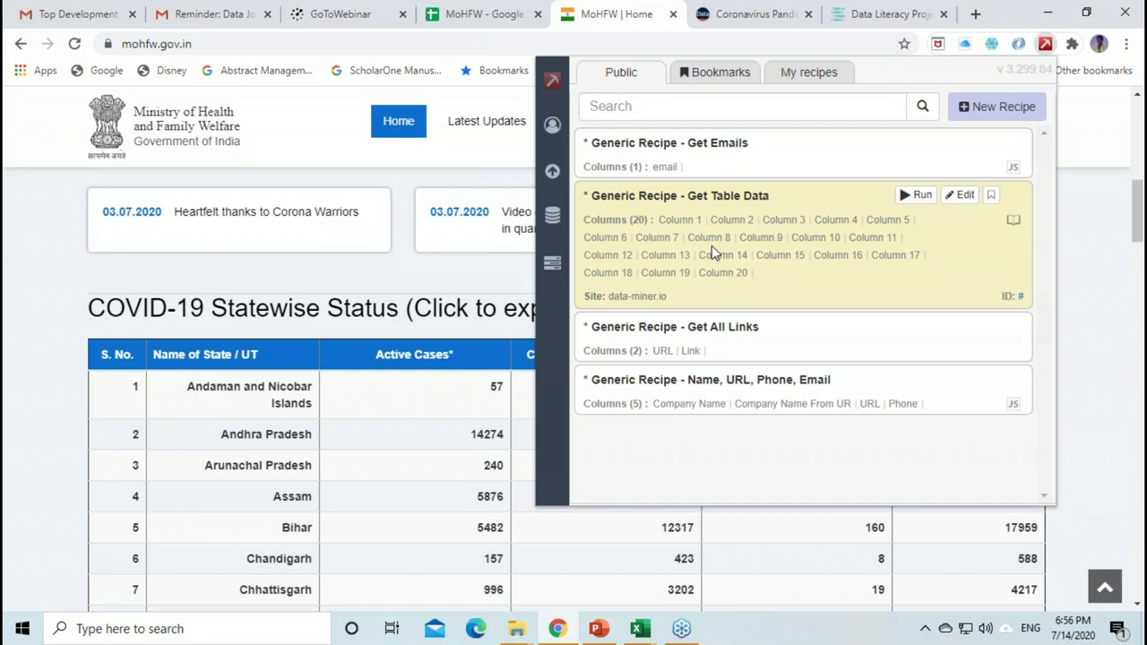
pyautogui.click(812, 73)
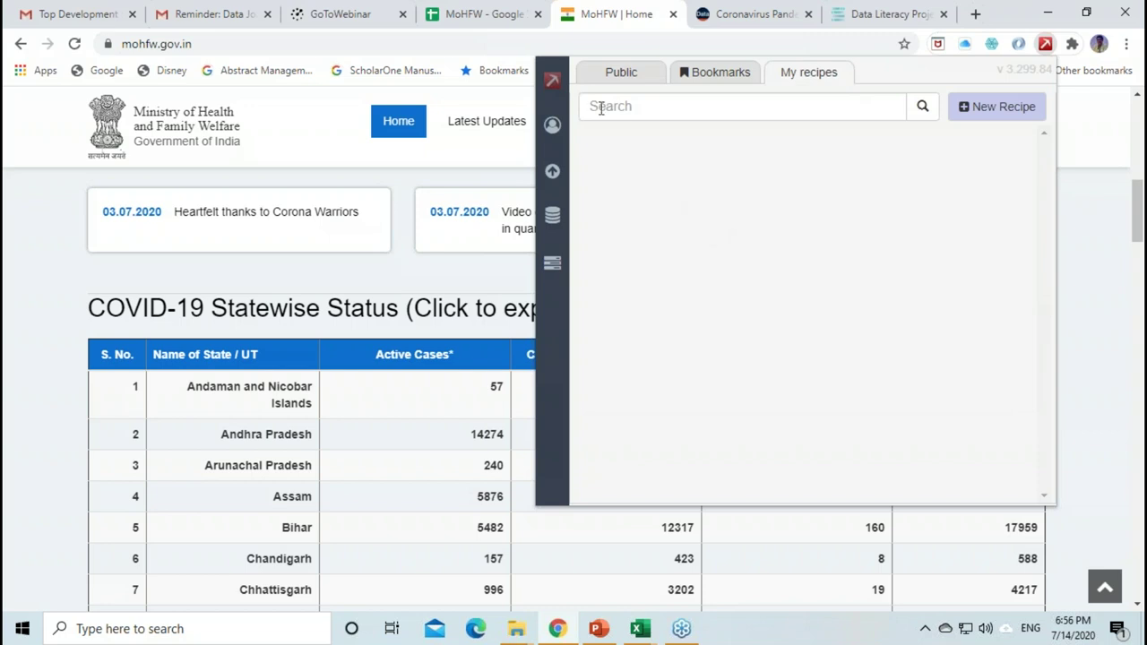
pyautogui.click(1094, 129)
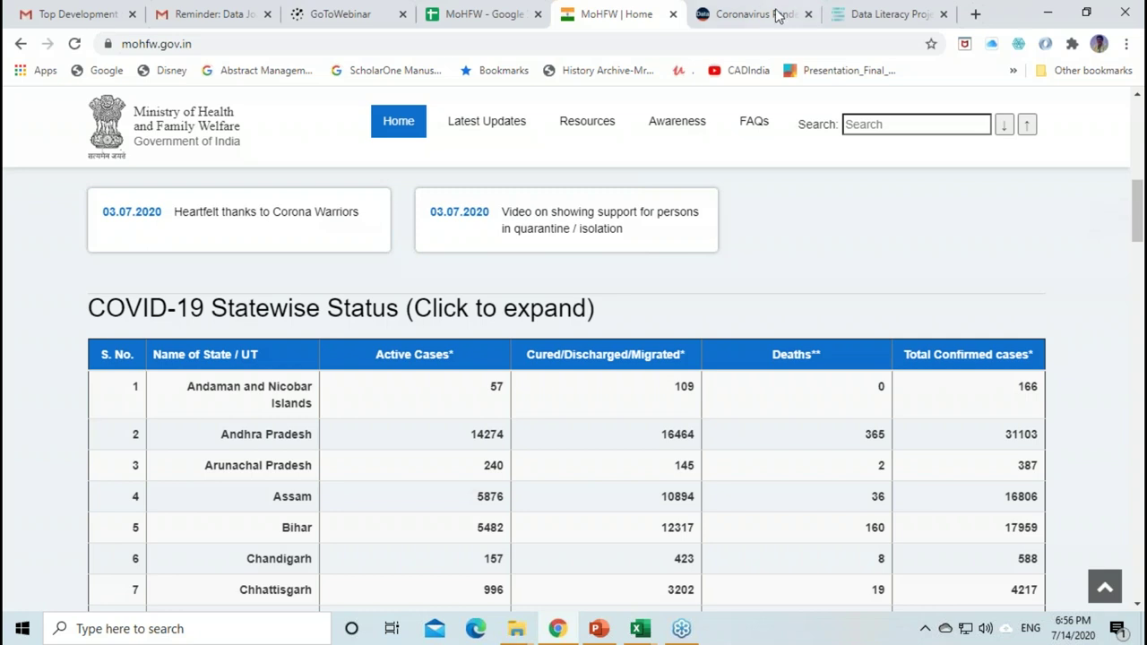
# Step: Return to the MoHFW spreadsheet and review the IMPORTHTML formula in A1 of Sheet2 and the imported state rows
pyautogui.click(490, 24)
pyautogui.click(112, 183)
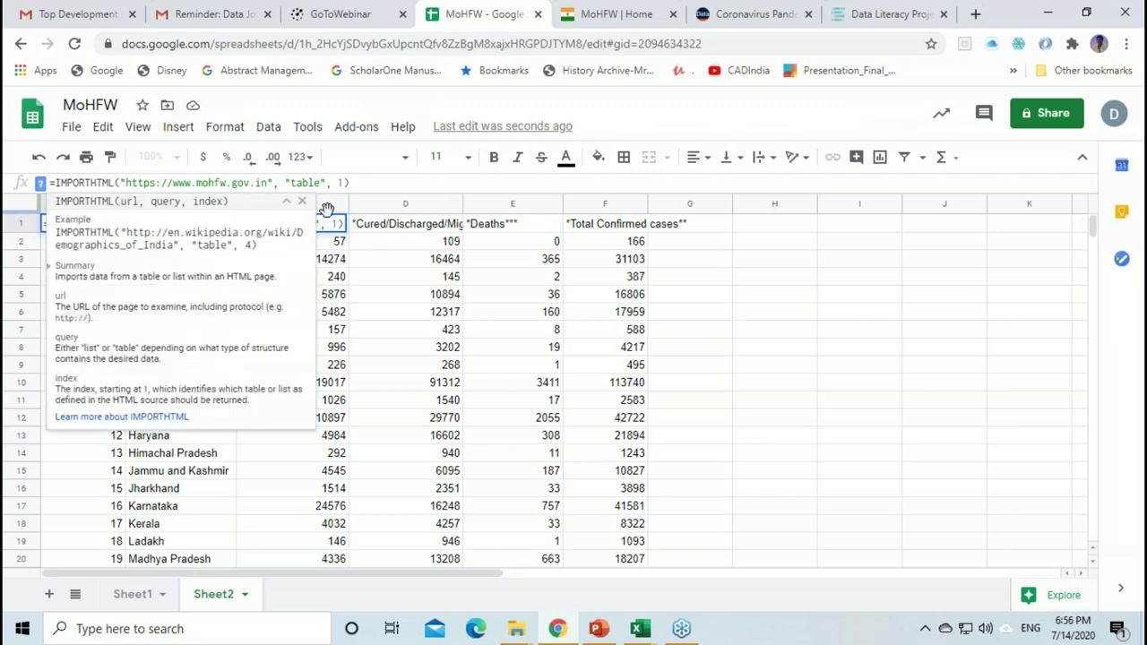
pyautogui.click(370, 182)
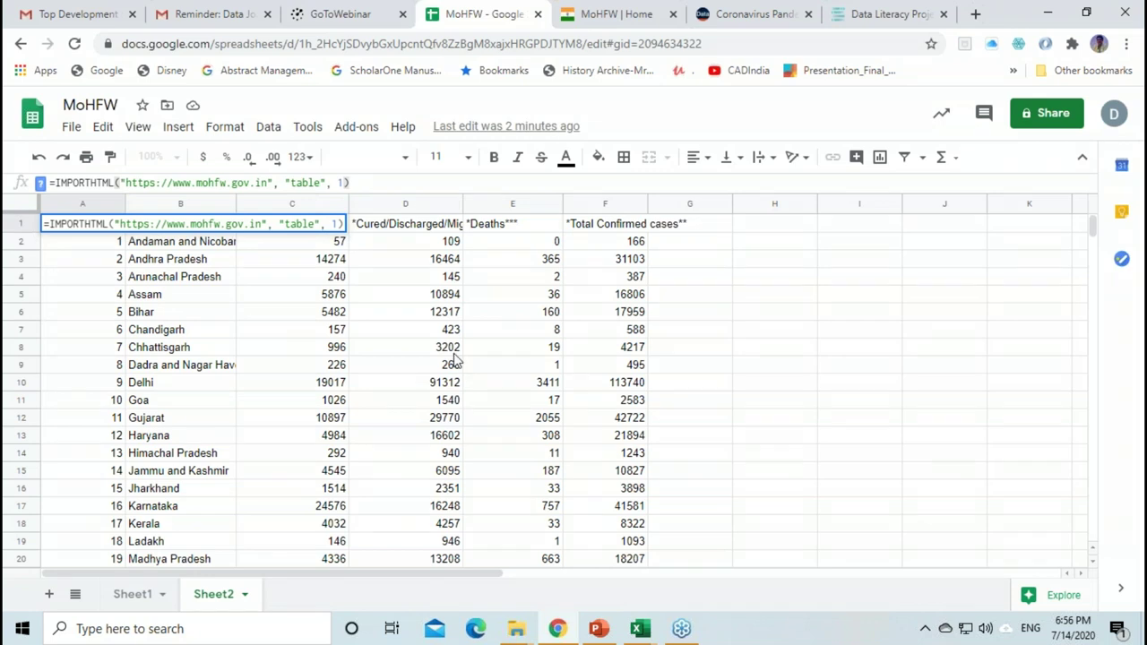
pyautogui.scroll(-1, 454, 359)
pyautogui.scroll(-5, 455, 360)
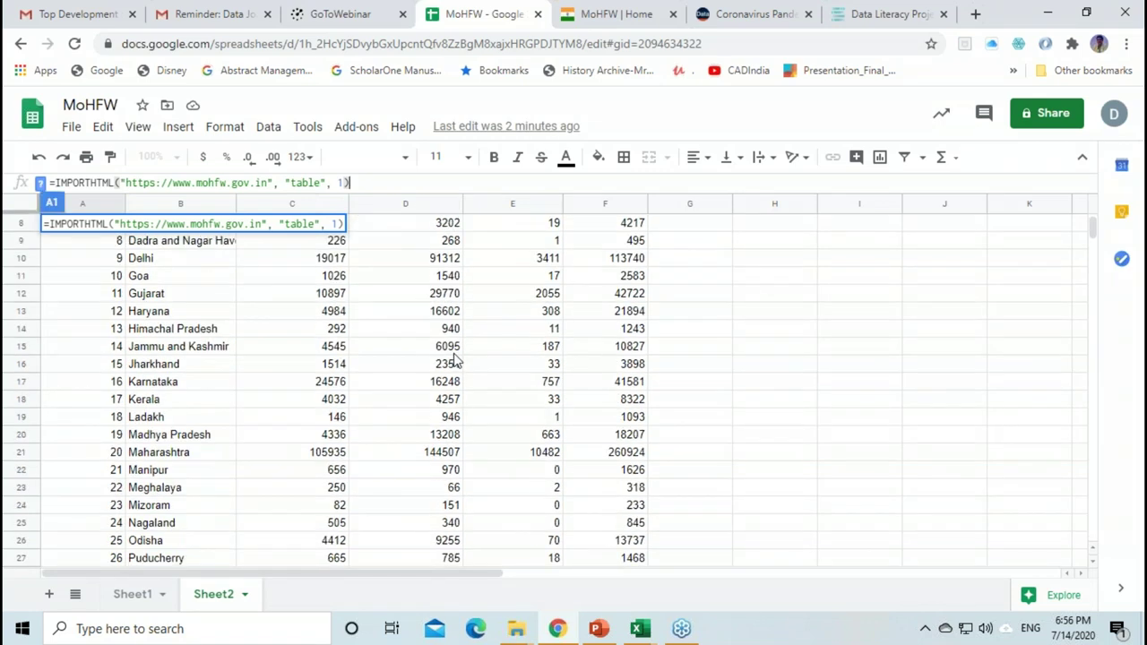
# Step: Examine the imported statewise rows in Sheet2 down to the totals and footnotes and back to the header row
pyautogui.scroll(1, 454, 359)
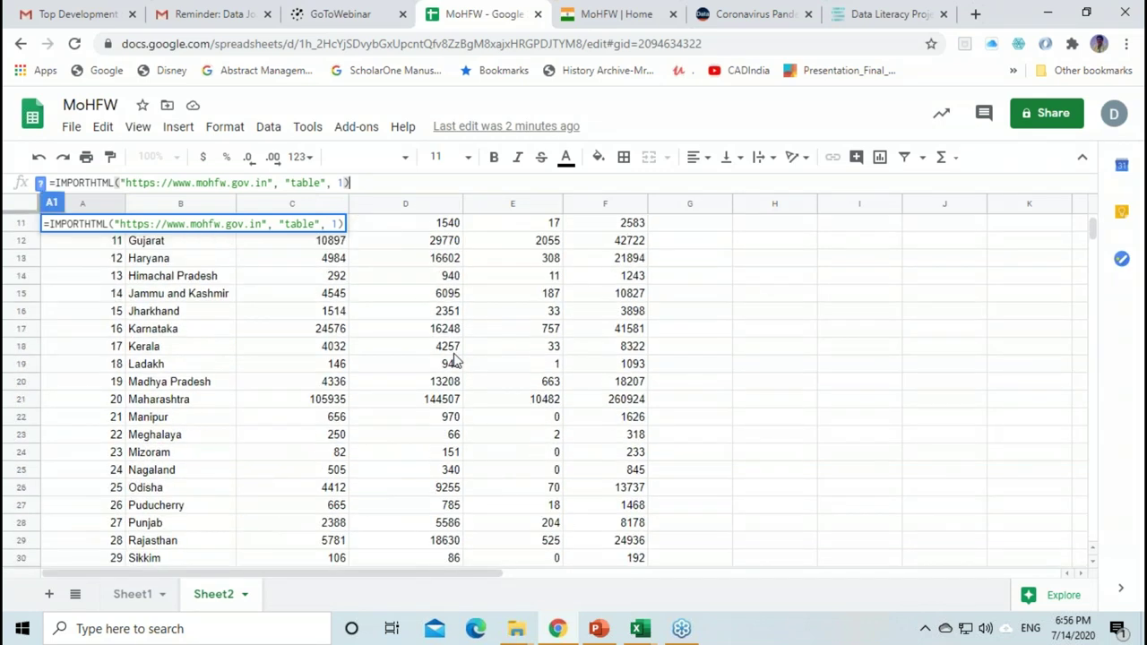
pyautogui.scroll(4, 455, 360)
pyautogui.scroll(1, 454, 359)
pyautogui.scroll(-10, 454, 360)
pyautogui.scroll(8, 454, 359)
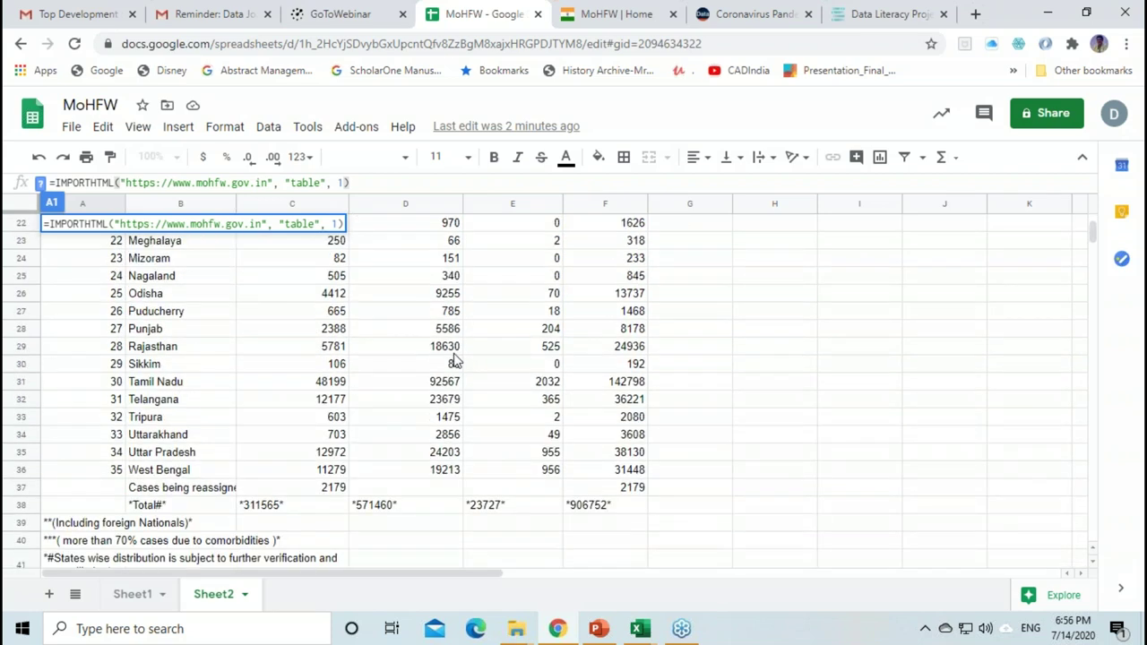
pyautogui.scroll(5, 454, 359)
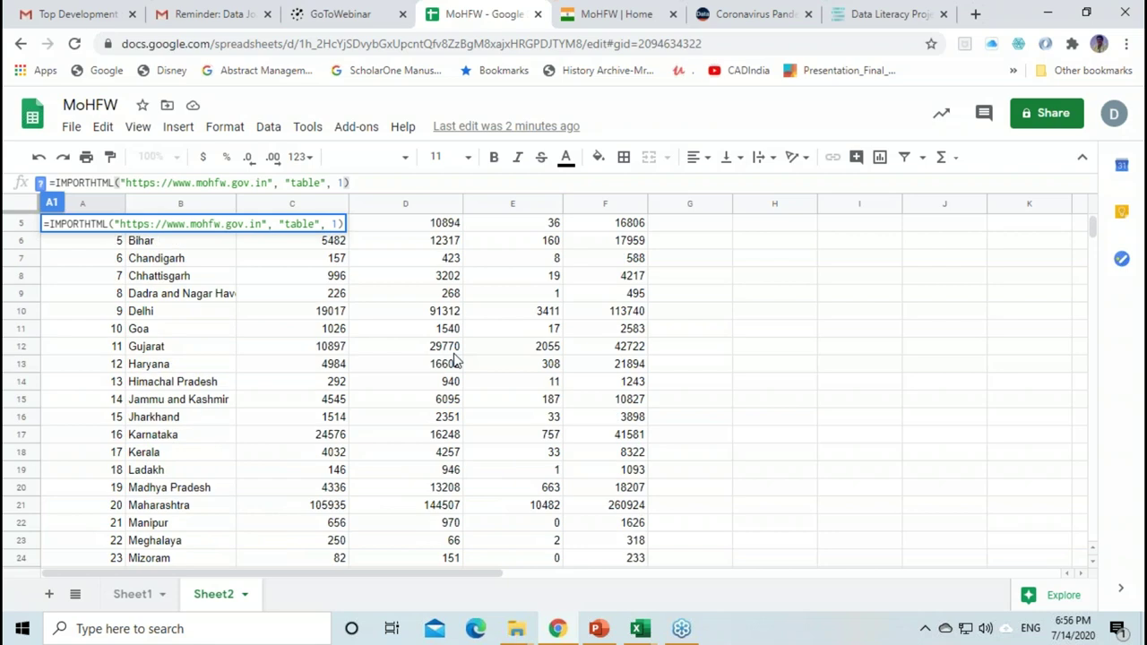
pyautogui.scroll(2, 454, 360)
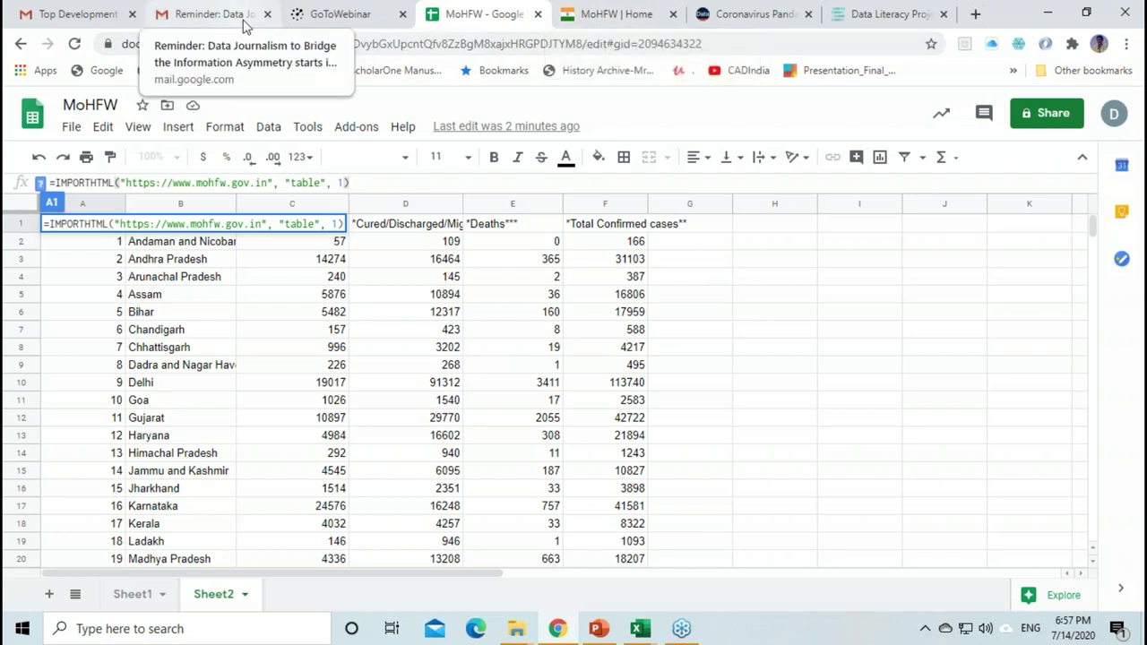
# Step: Check the IMPORTFEED example on the PowerPoint import slide, and open The Hindu RSS feed spreadsheet in Google Sheets
pyautogui.click(598, 630)
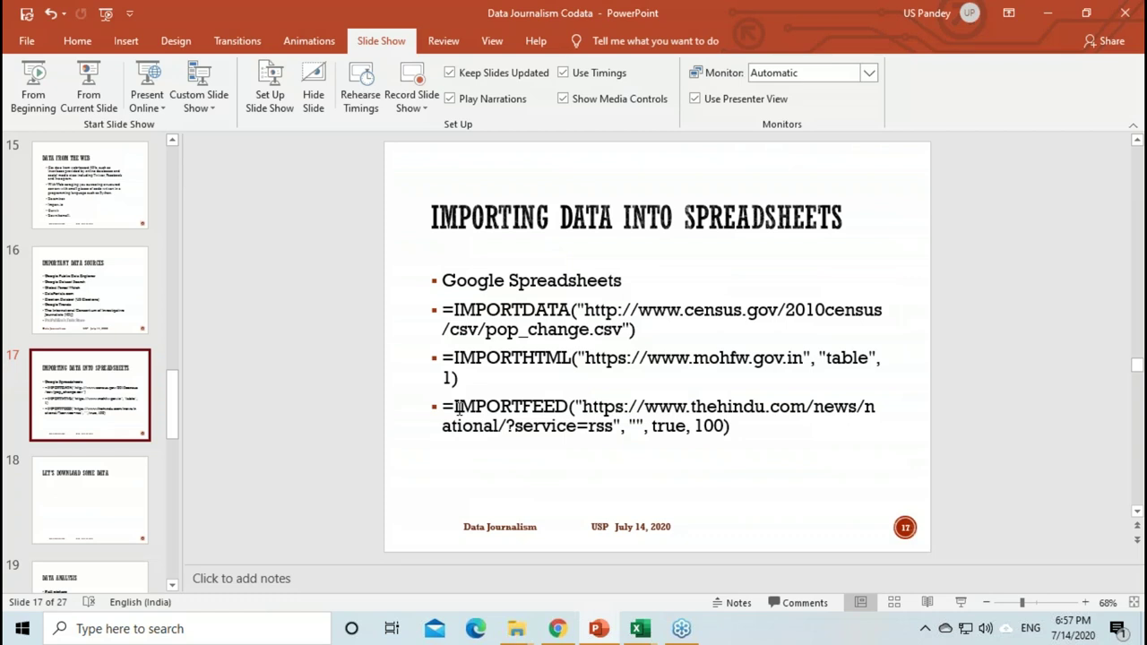
pyautogui.click(1049, 13)
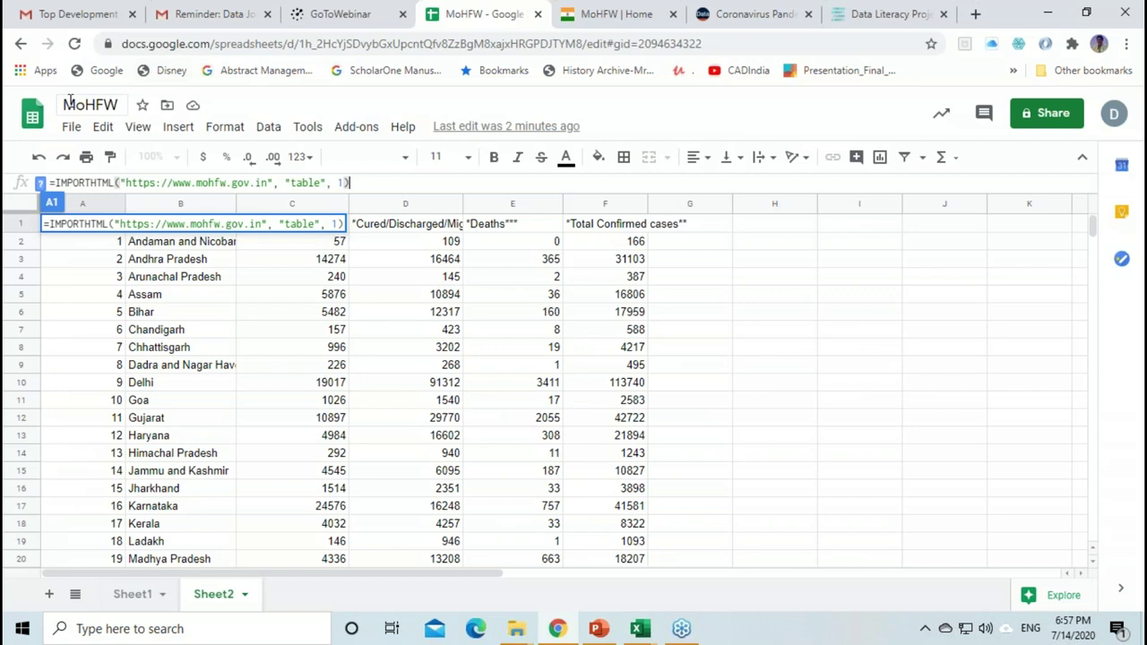
pyautogui.click(21, 47)
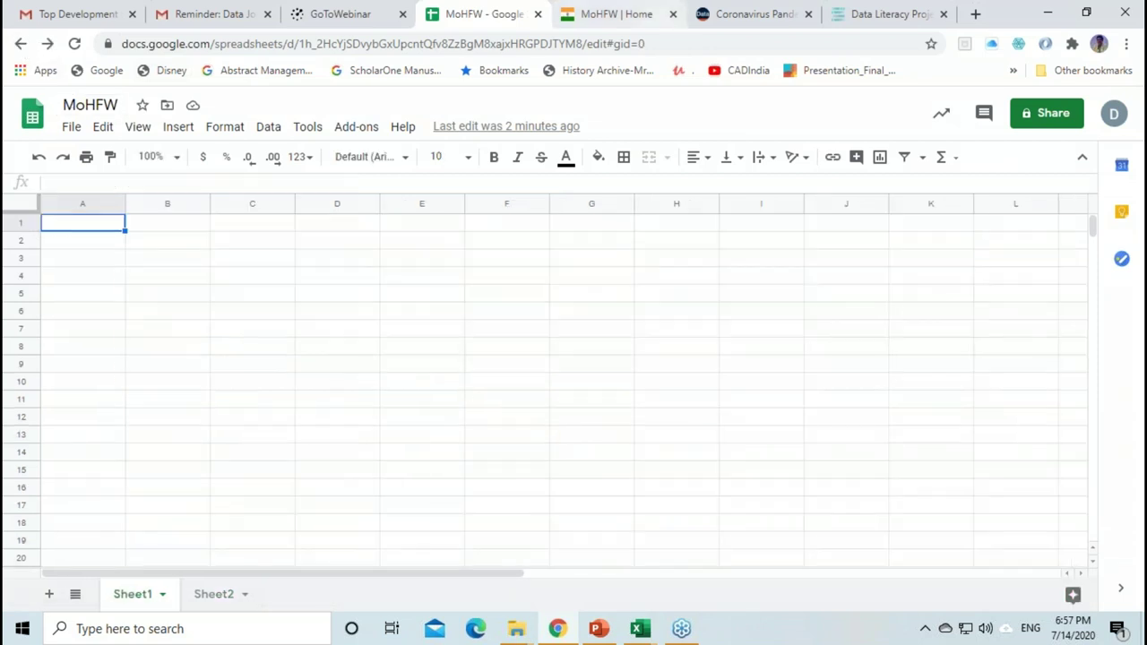
pyautogui.click(22, 45)
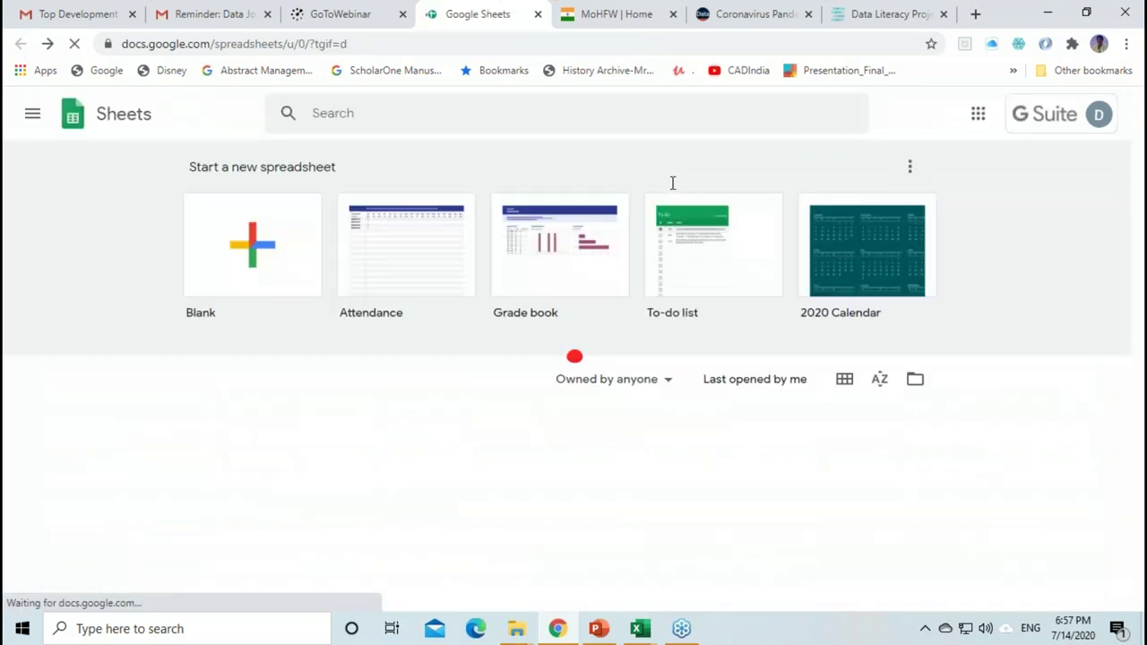
pyautogui.click(333, 443)
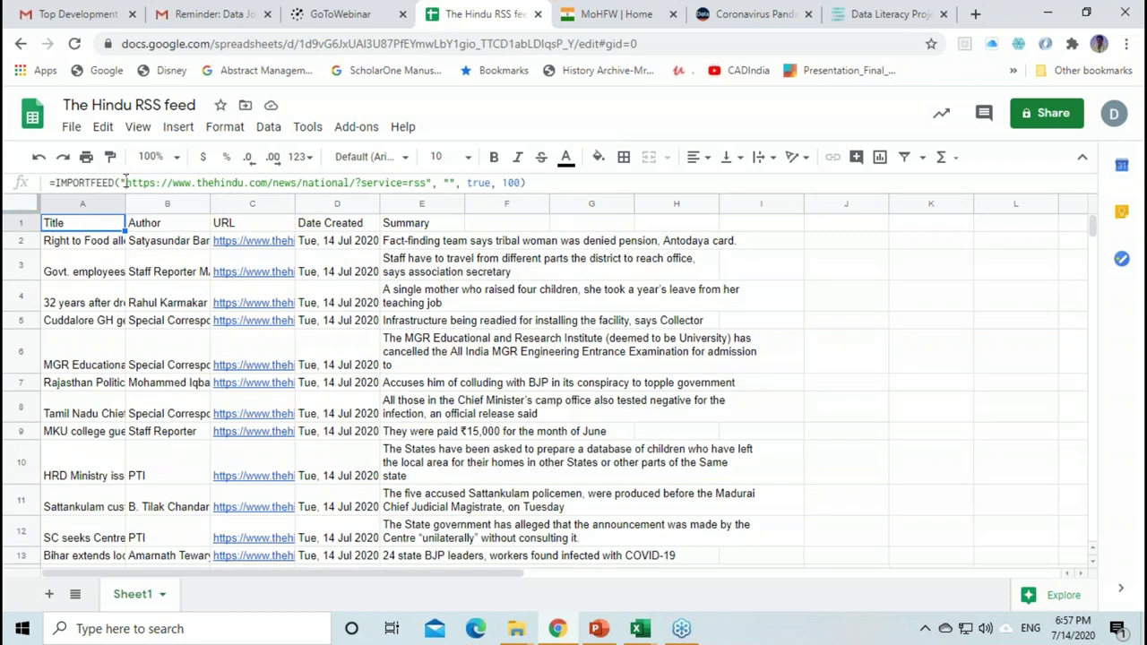
# Step: Inspect the feed URL and its rss service parameter in the IMPORTFEED formula in cell A1
pyautogui.moveTo(126, 182); pyautogui.dragTo(432, 182)
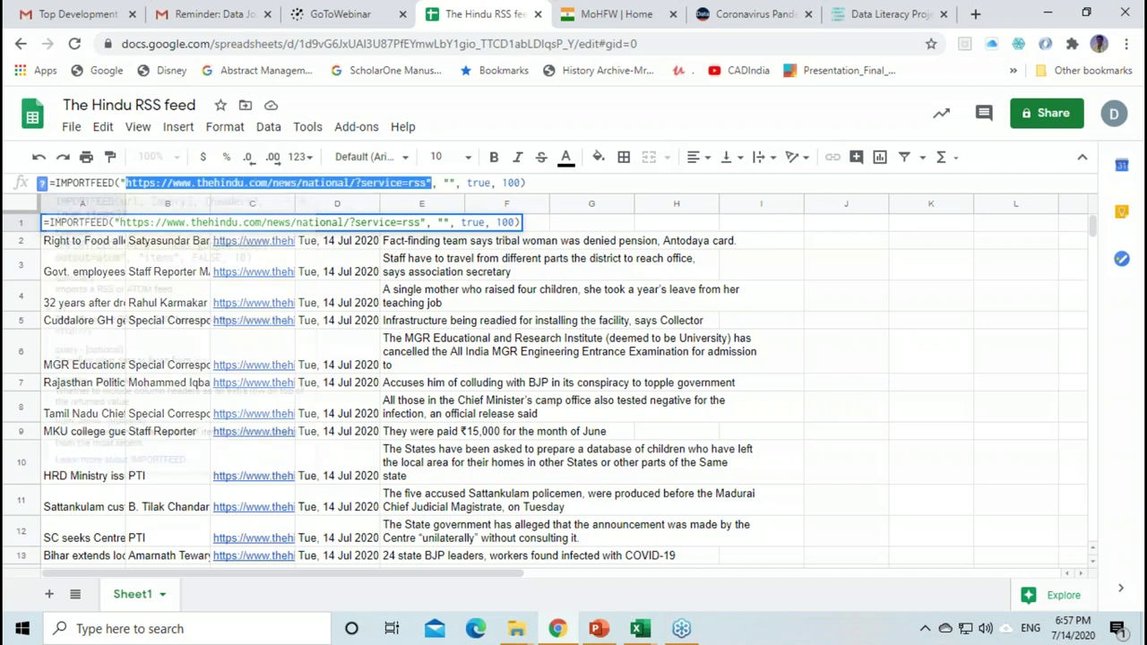
pyautogui.click(590, 186)
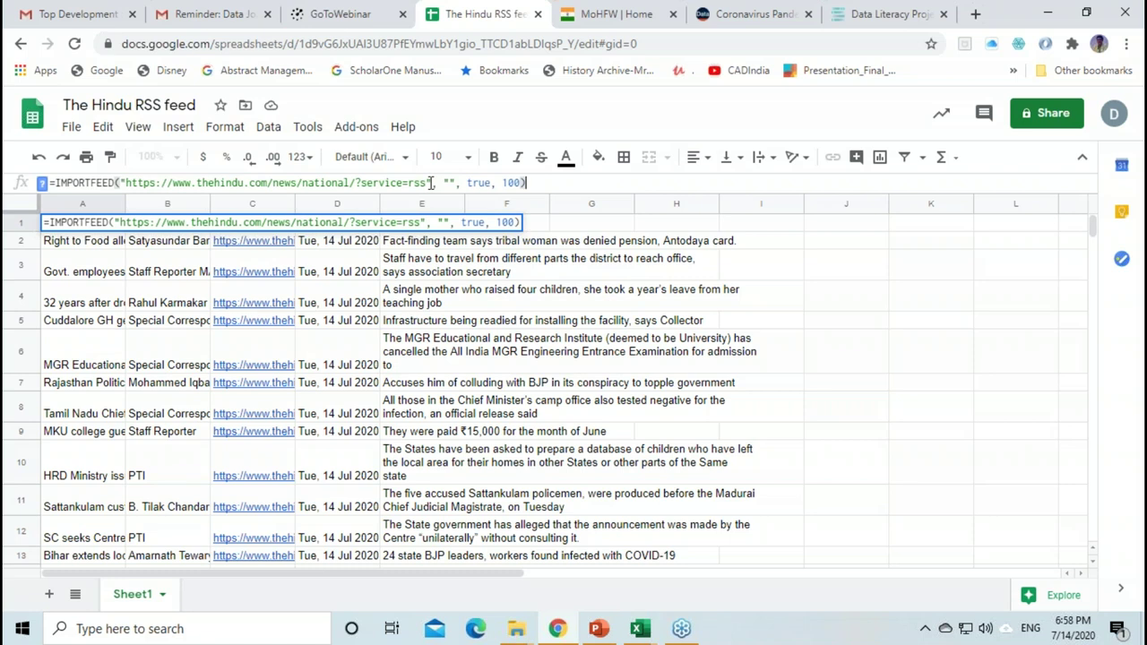
pyautogui.moveTo(426, 183); pyautogui.dragTo(409, 182)
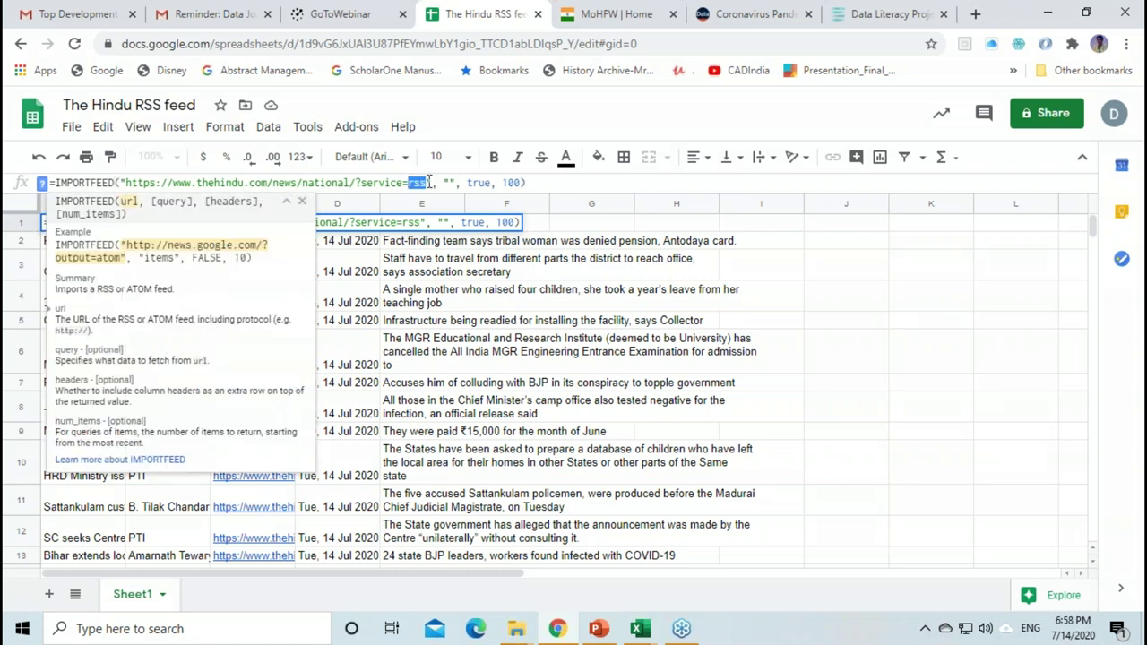
pyautogui.click(543, 183)
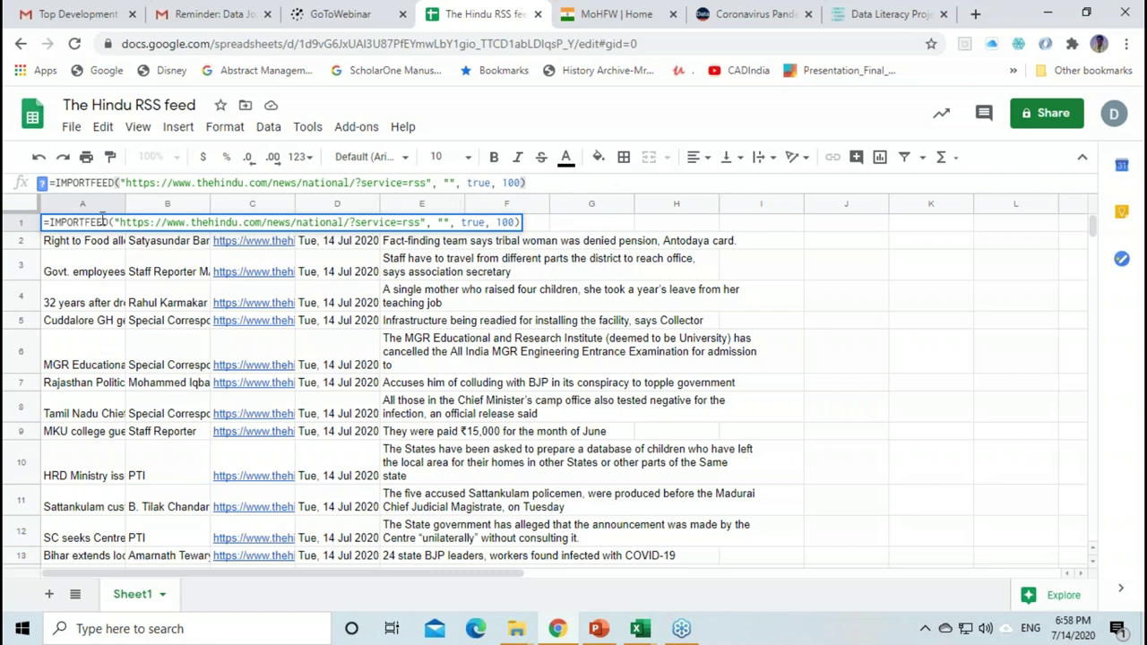
# Step: Leave the formula unedited and review the imported Title, Author, URL, Date Created and Summary headers in row 1
pyautogui.click(446, 323)
pyautogui.click(118, 224)
pyautogui.click(143, 226)
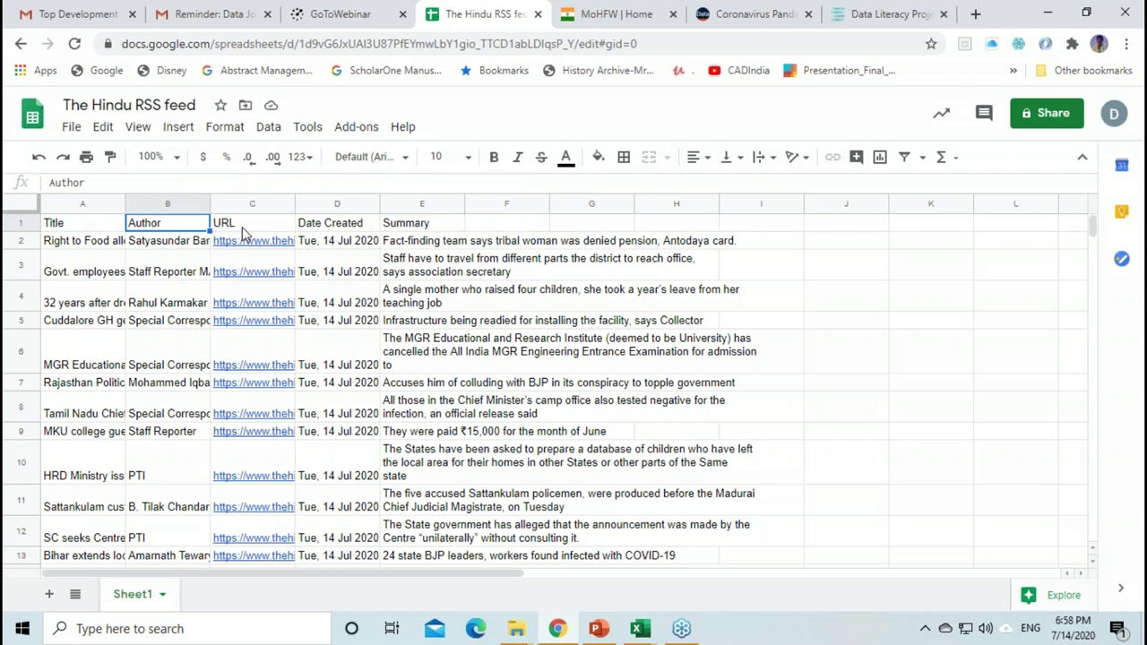
pyautogui.click(244, 225)
pyautogui.click(328, 226)
pyautogui.click(393, 228)
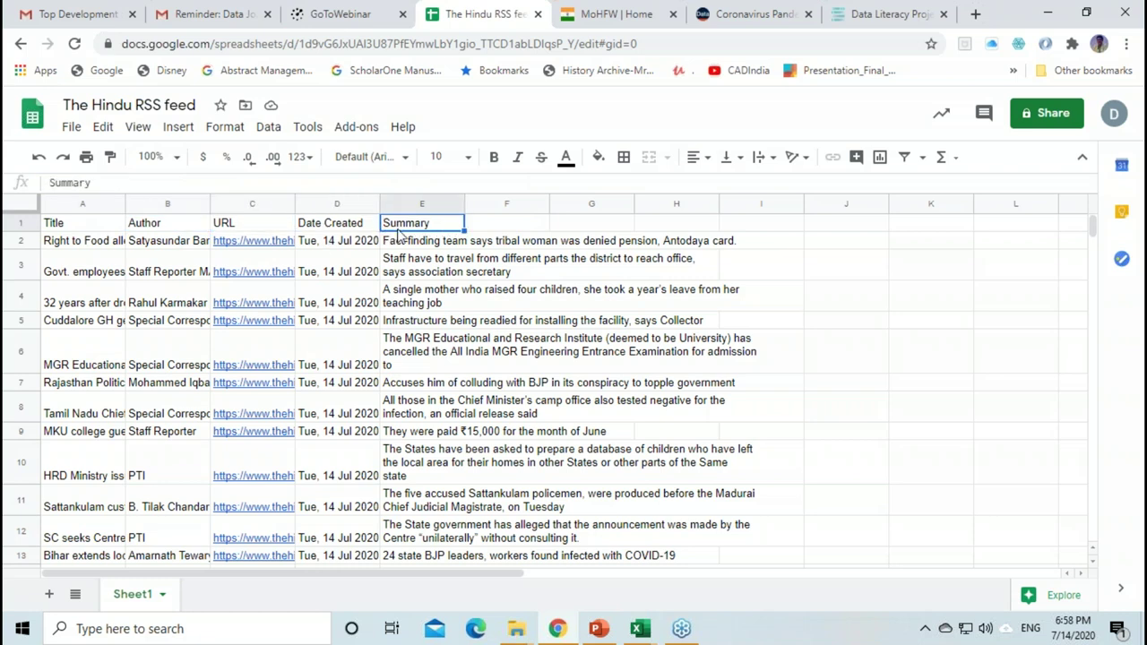
pyautogui.click(79, 230)
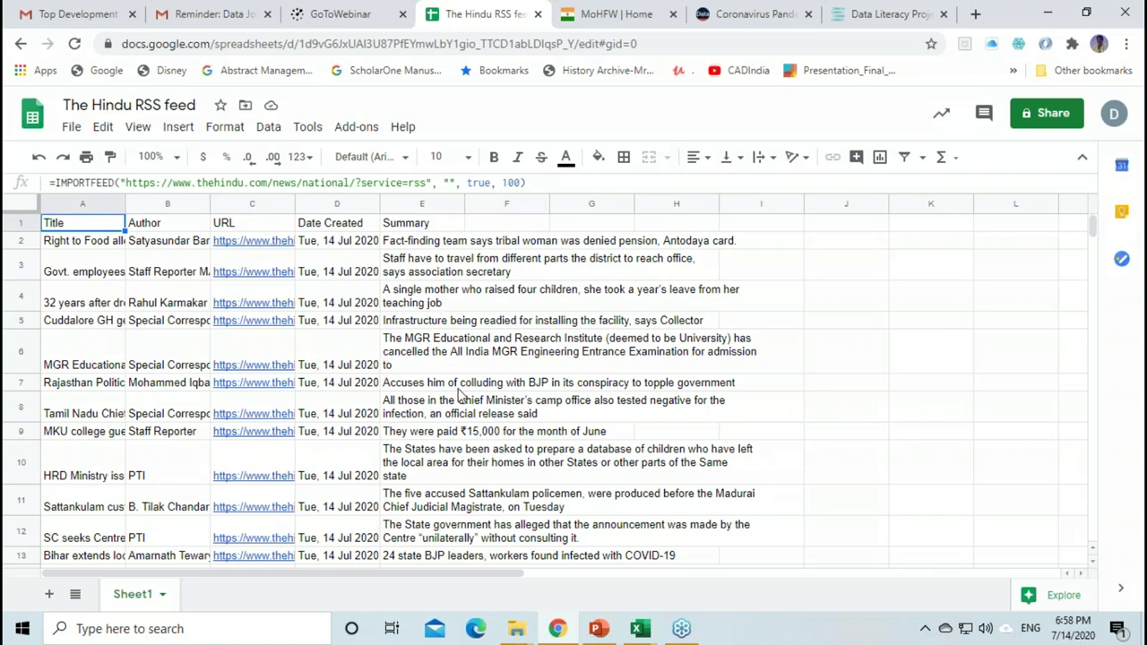
# Step: Examine the imported Hindu news items down to the last feed row and back to the first rows
pyautogui.scroll(-1, 460, 395)
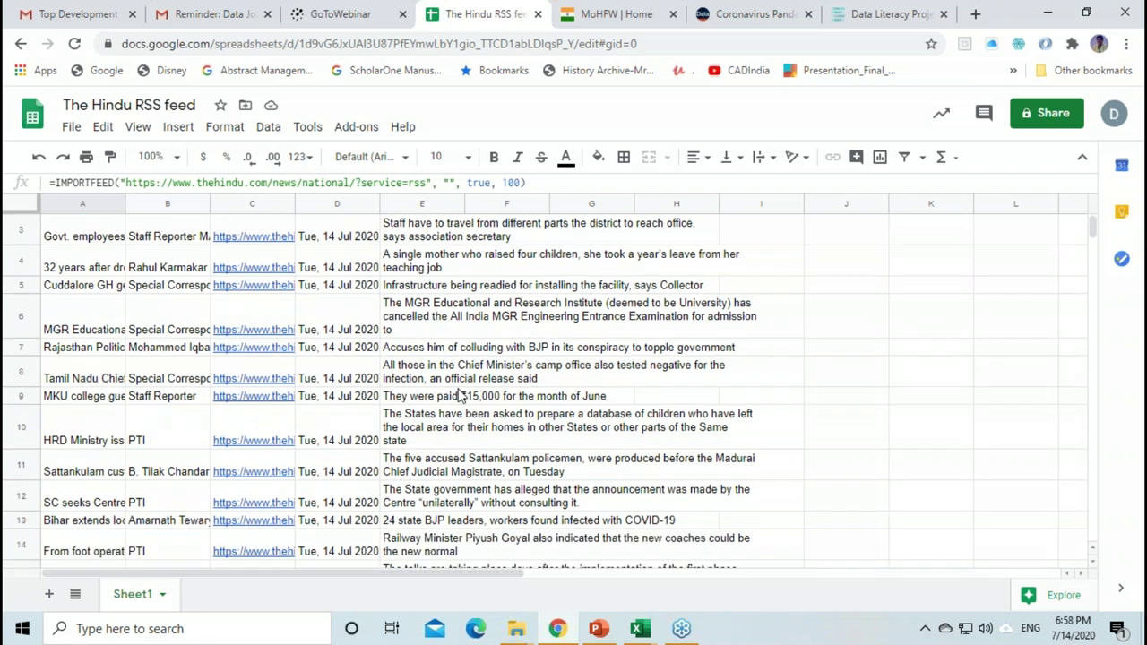
pyautogui.scroll(-8, 460, 395)
pyautogui.scroll(-4, 460, 395)
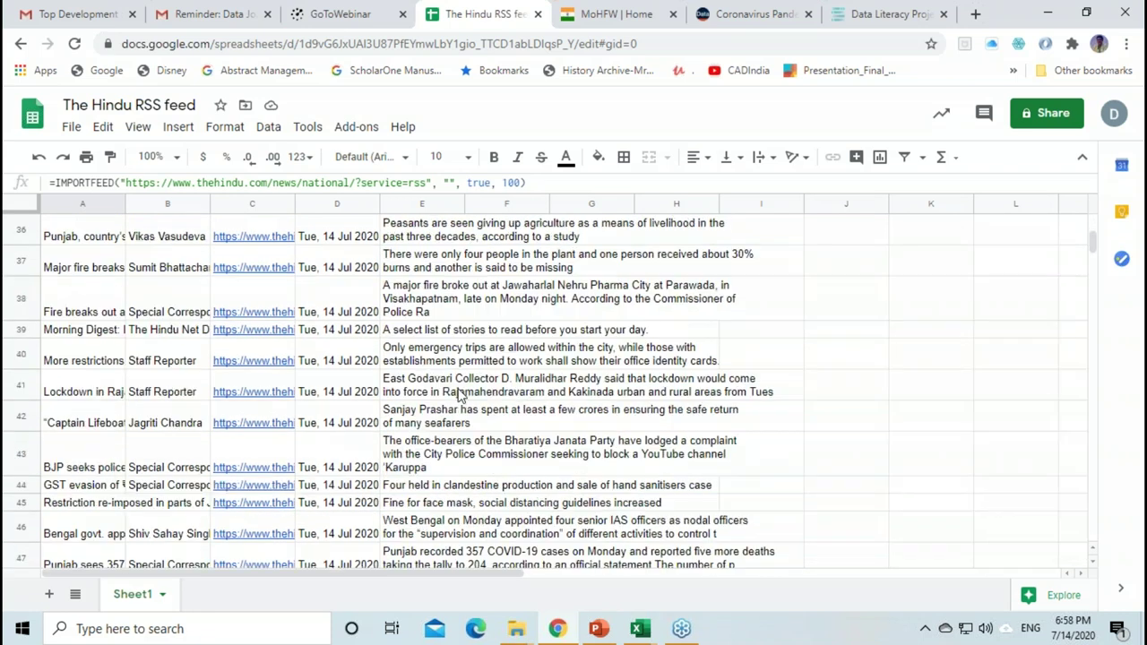
pyautogui.scroll(-1, 459, 396)
pyautogui.scroll(-5, 460, 396)
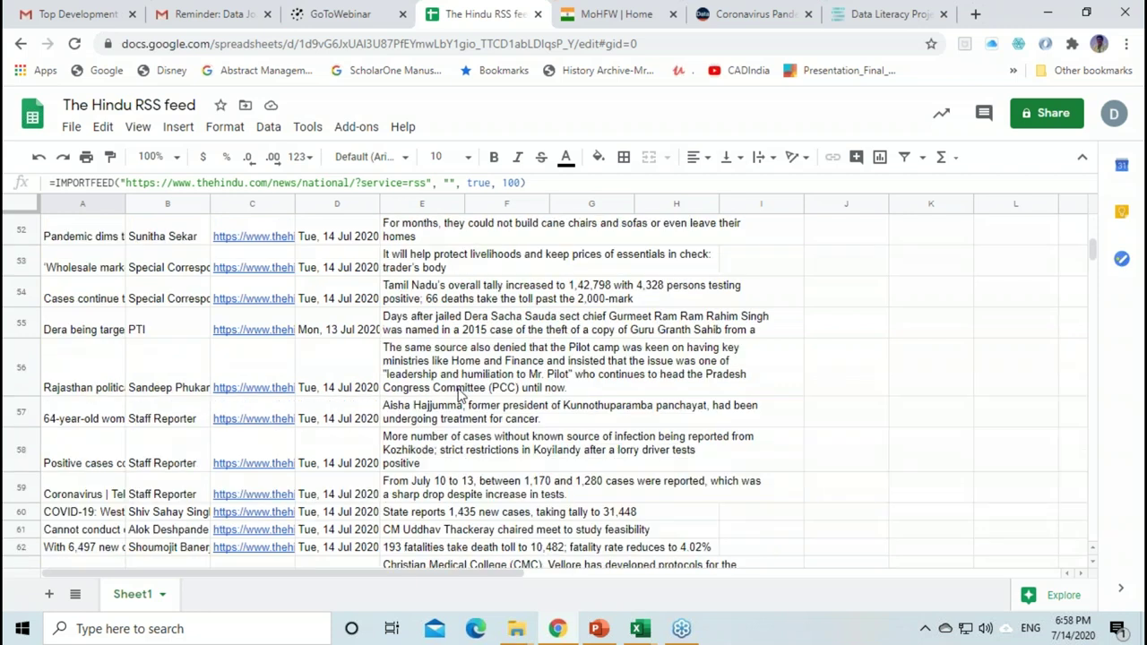
pyautogui.scroll(-4, 459, 395)
pyautogui.scroll(-5, 460, 395)
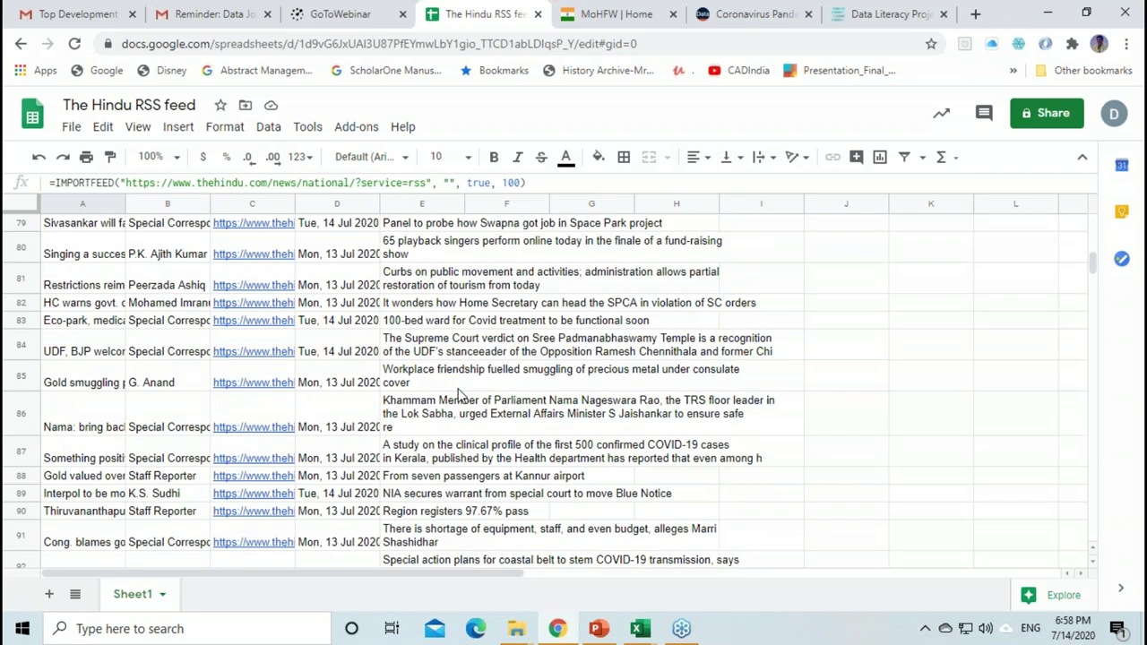
pyautogui.scroll(-3, 460, 396)
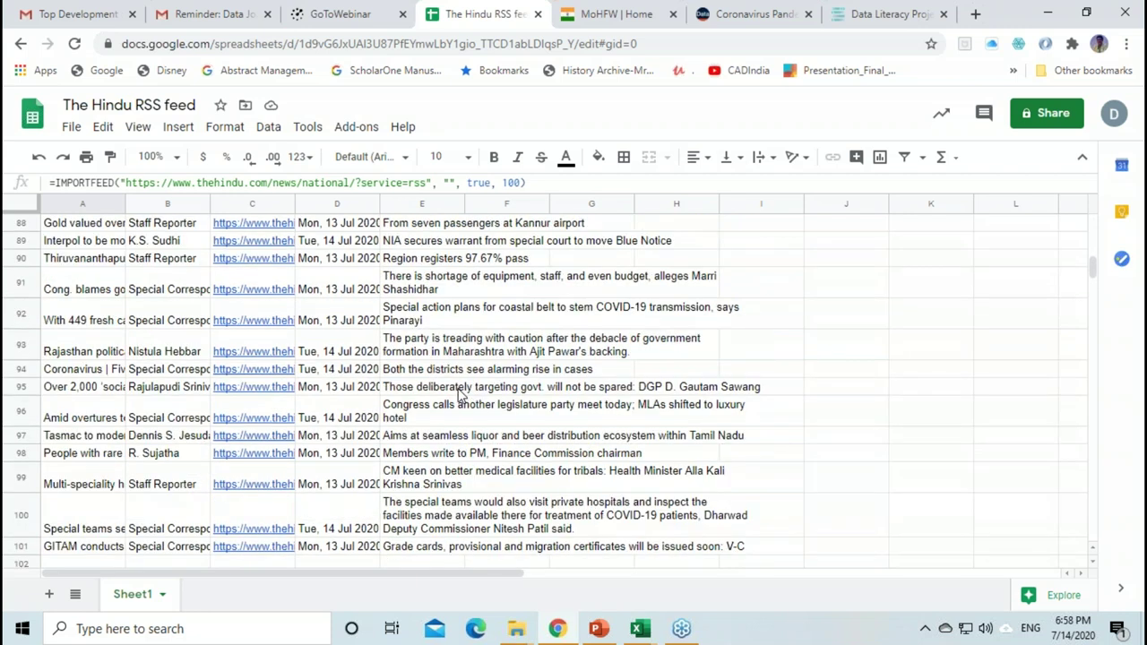
pyautogui.scroll(3, 460, 395)
pyautogui.scroll(10, 460, 396)
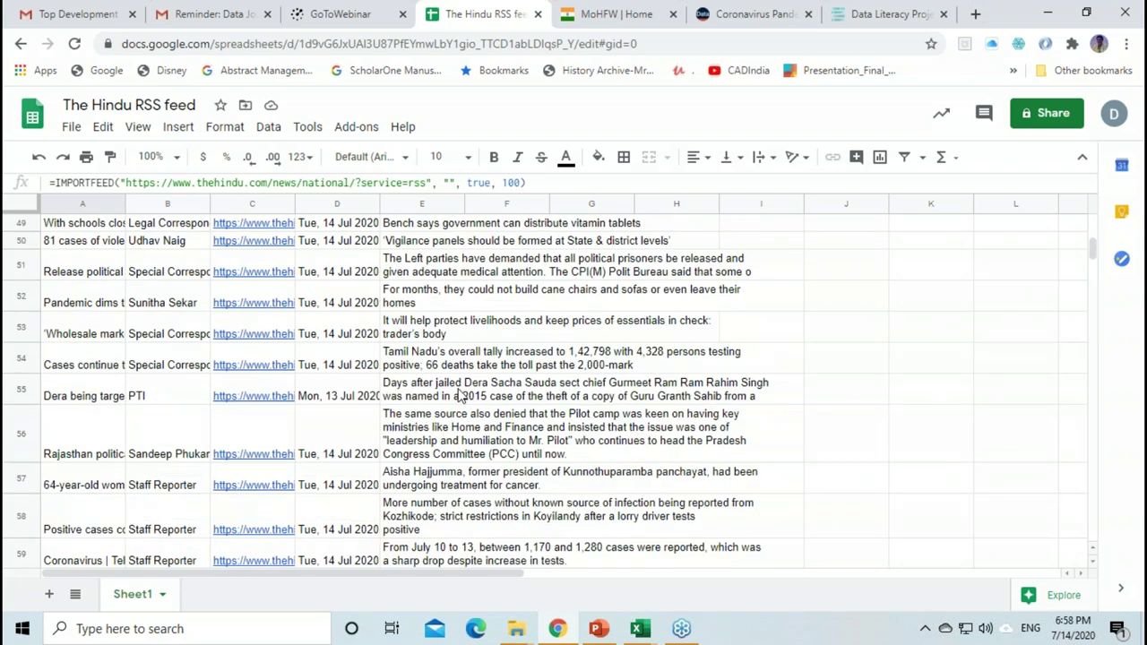
pyautogui.scroll(8, 460, 395)
pyautogui.scroll(6, 460, 395)
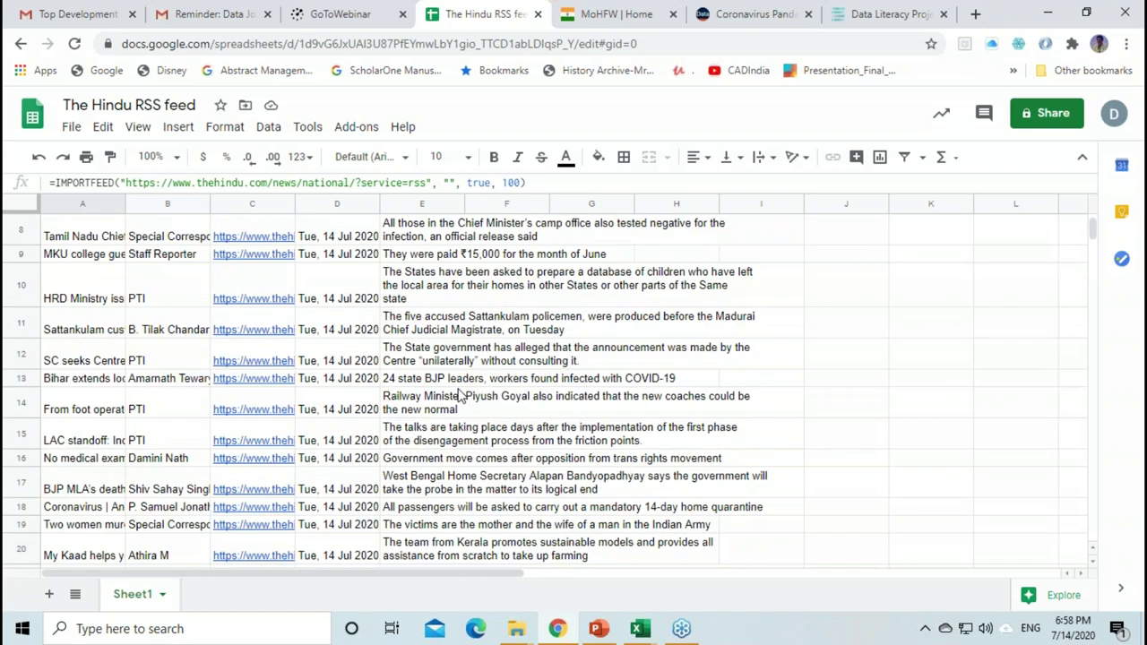
pyautogui.scroll(3, 460, 396)
# Step: Read individual article summaries in column E, from row 3 to row 11 of the Hindu feed
pyautogui.click(394, 265)
pyautogui.press('Down')
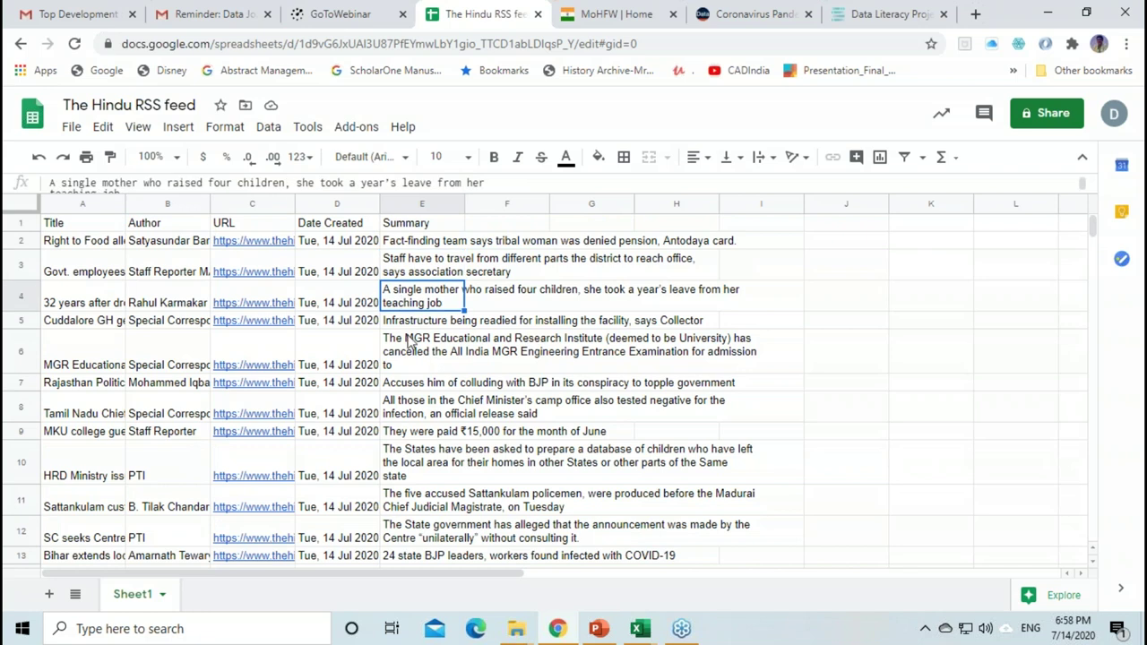
pyautogui.click(413, 357)
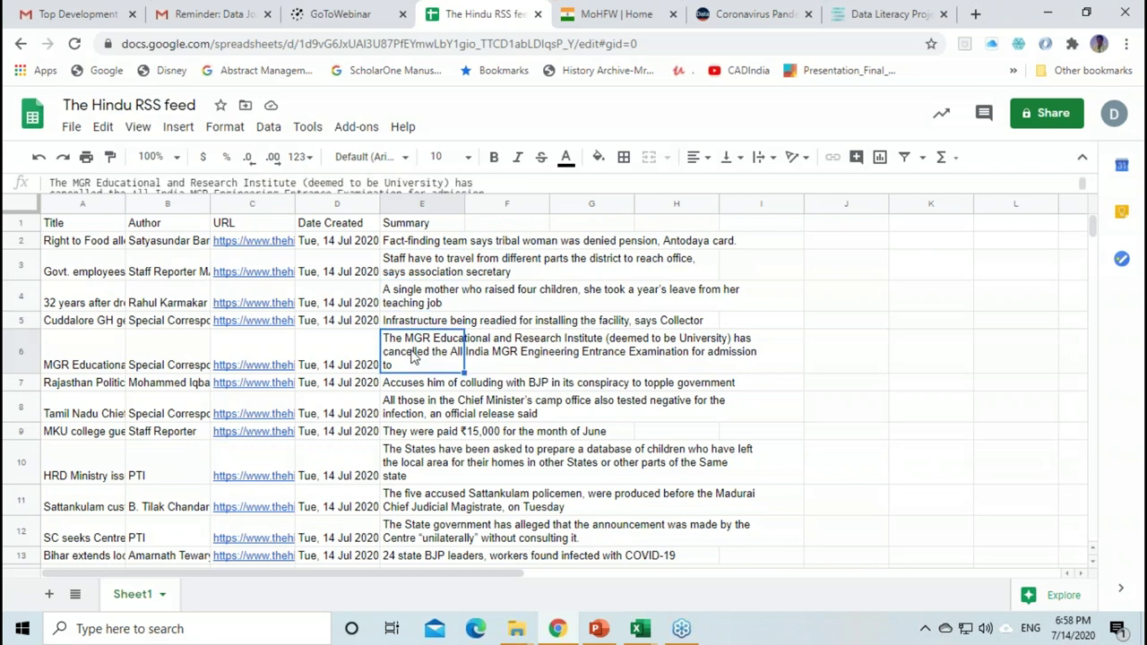
pyautogui.click(404, 407)
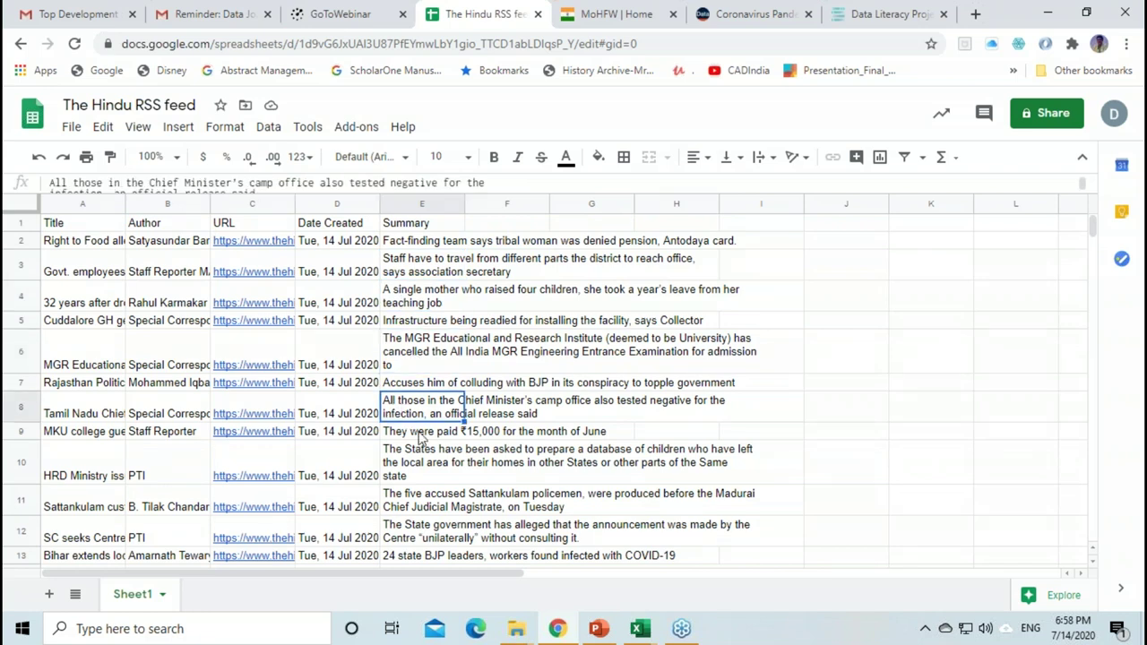
pyautogui.click(422, 434)
pyautogui.click(424, 467)
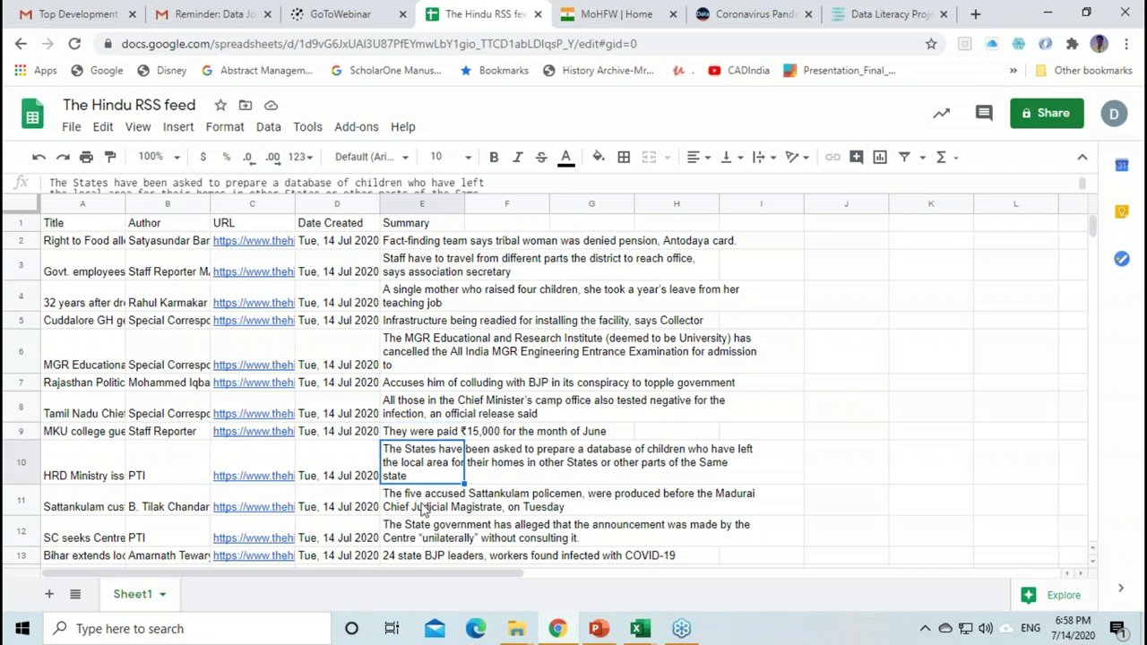
pyautogui.click(424, 507)
pyautogui.scroll(-3, 425, 507)
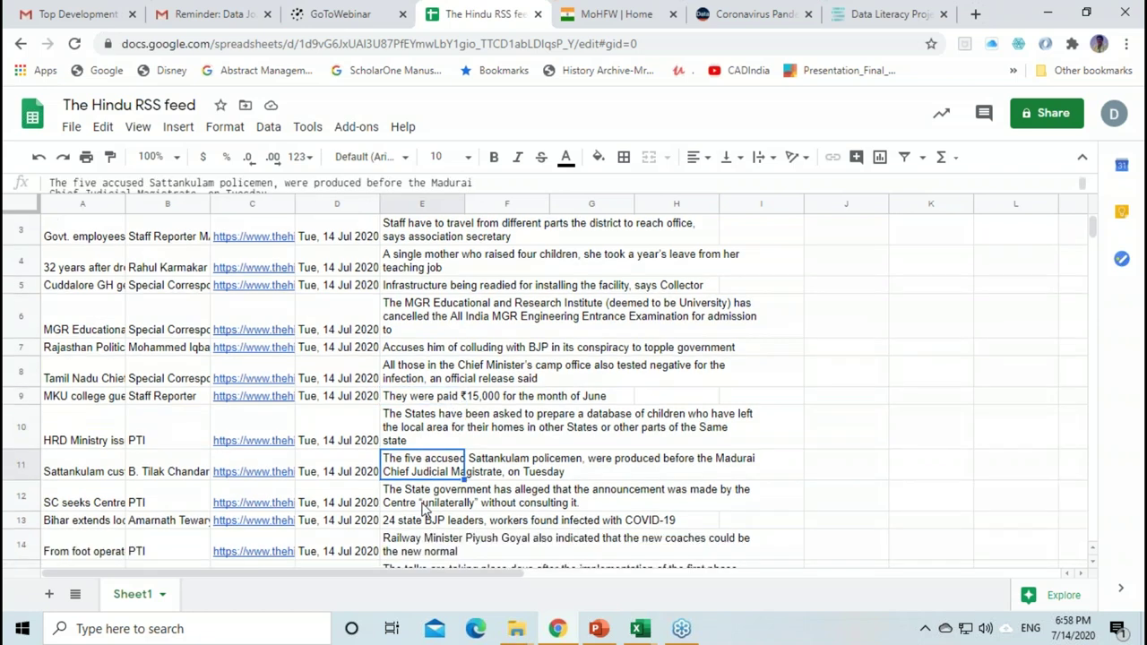
pyautogui.scroll(3, 425, 507)
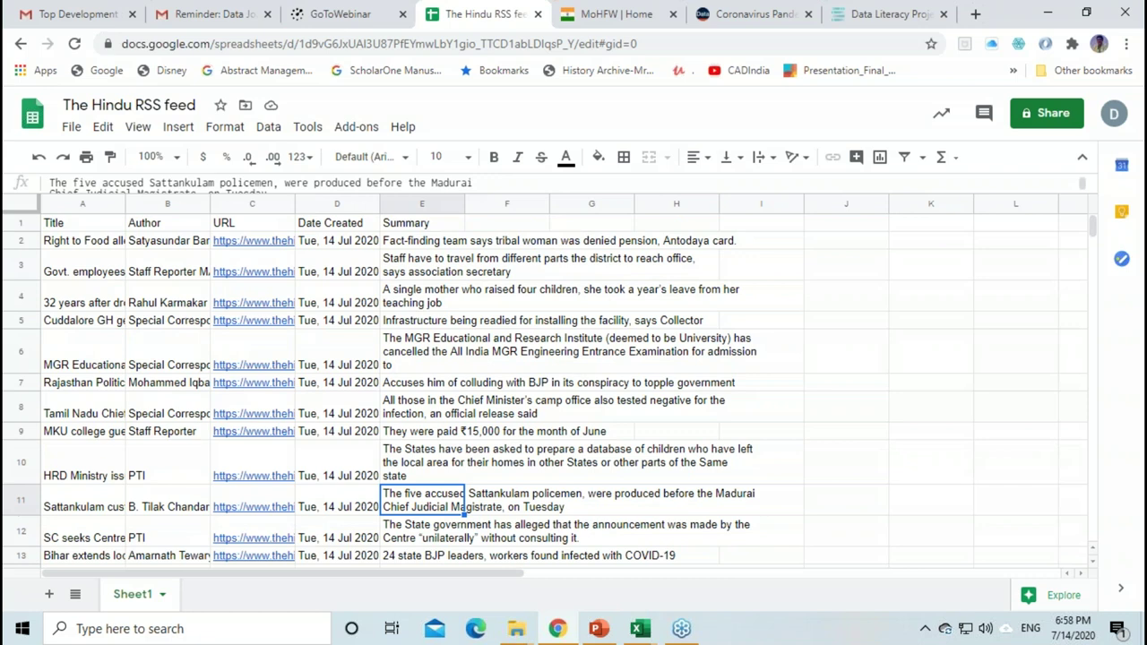
# Step: Return to the spreadsheet list and open the Indian Express spreadsheet
pyautogui.click(21, 44)
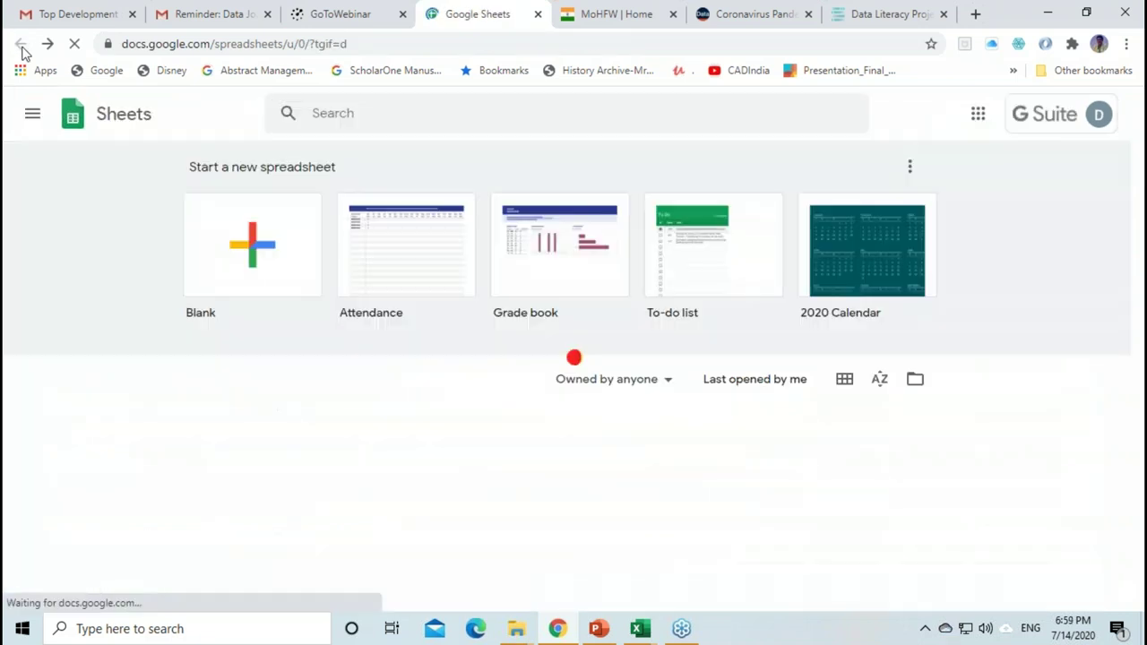
pyautogui.scroll(-2, 327, 402)
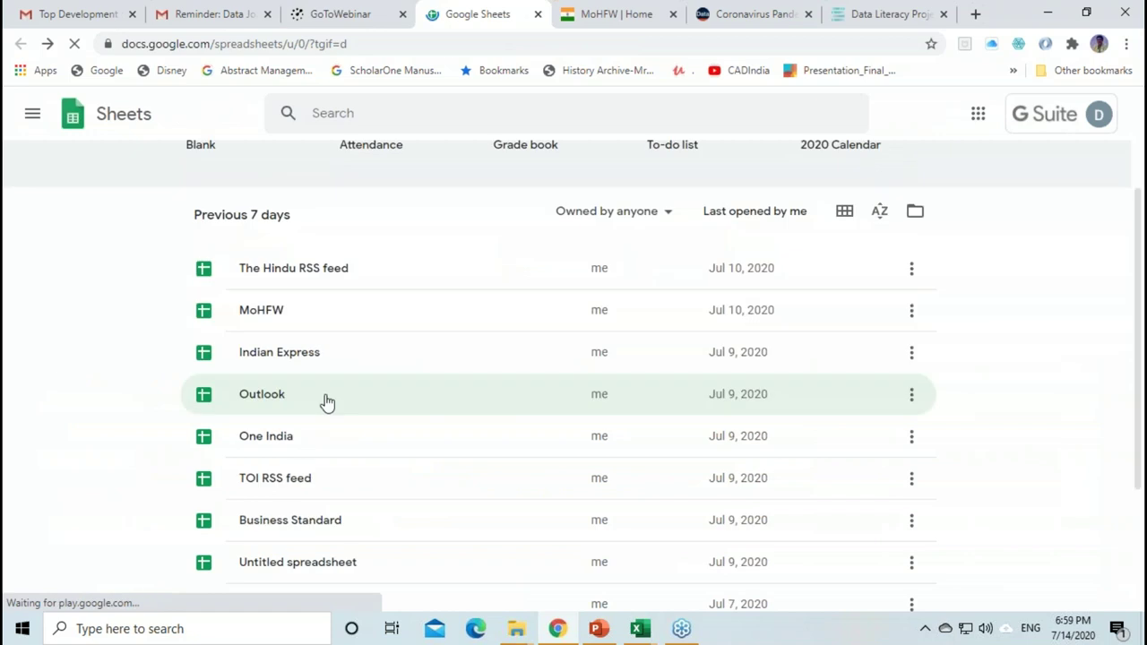
pyautogui.click(582, 356)
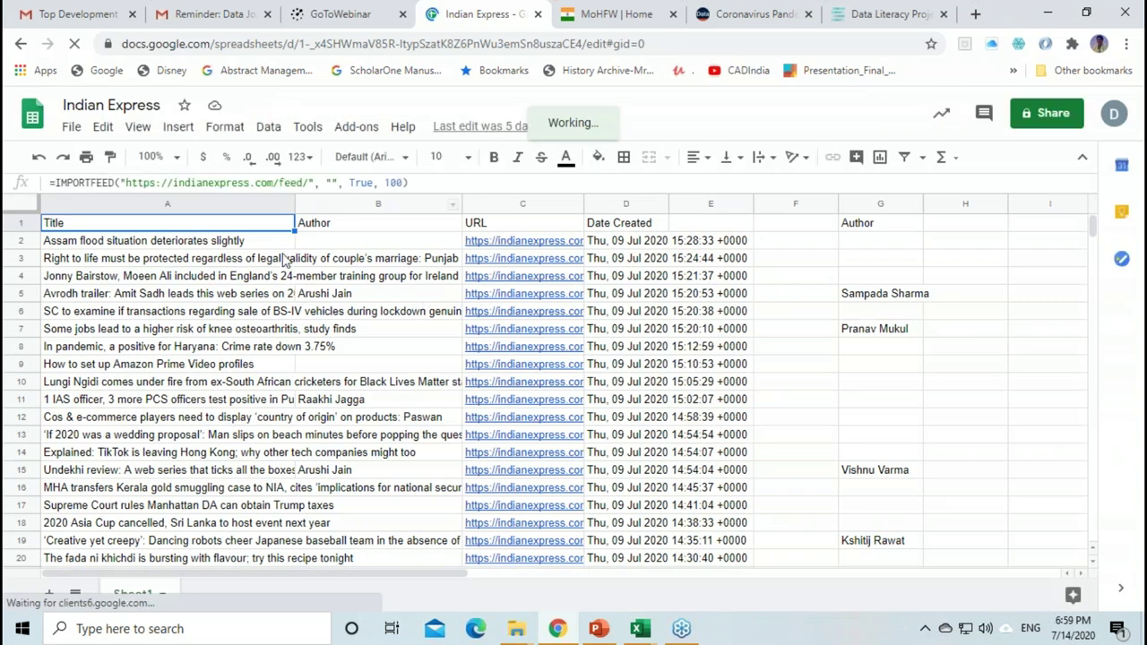
# Step: Inspect the feed part of the URL in the Indian Express IMPORTFEED formula in A1 and leave the formula as it is
pyautogui.click(303, 182)
pyautogui.click(301, 182)
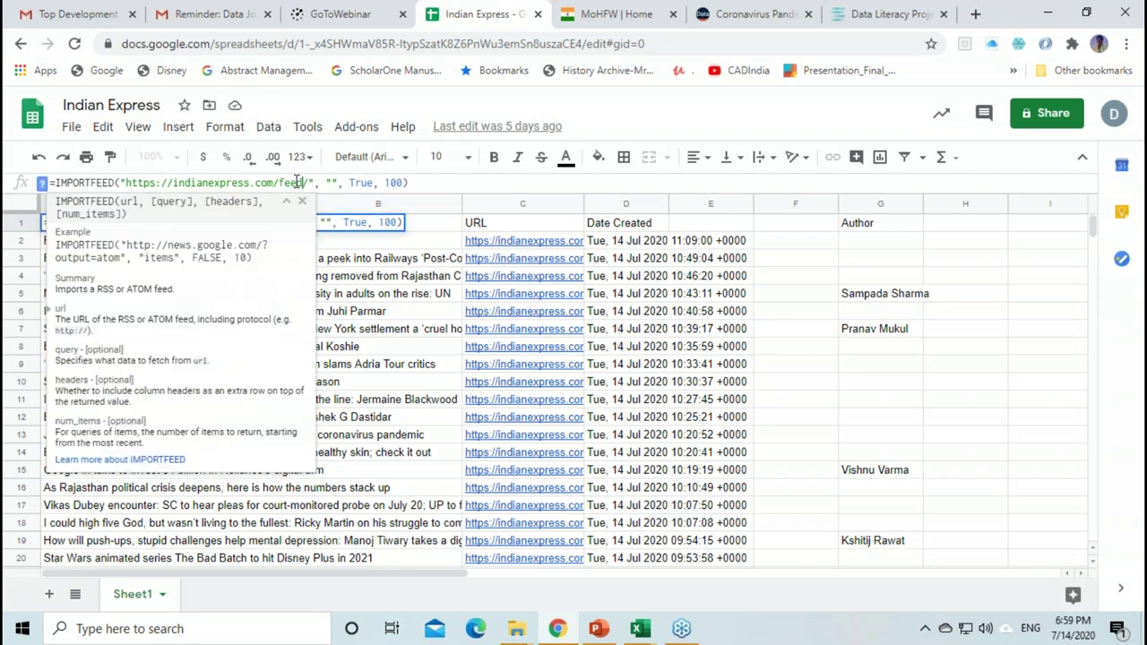
pyautogui.moveTo(303, 182); pyautogui.dragTo(280, 180)
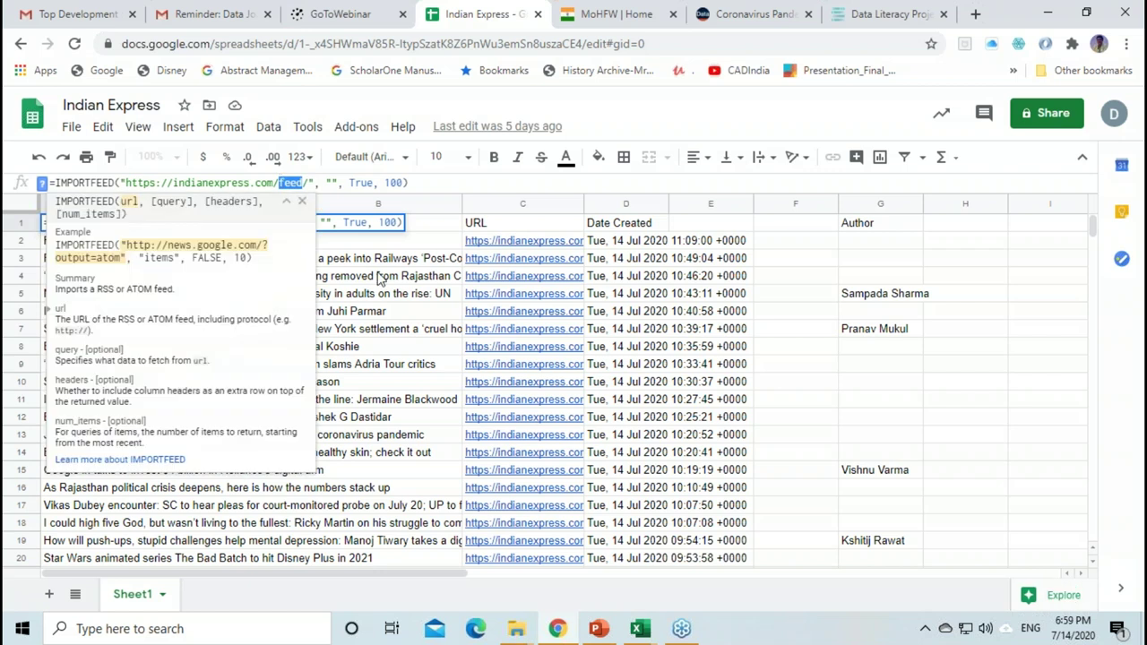
pyautogui.press('Return')
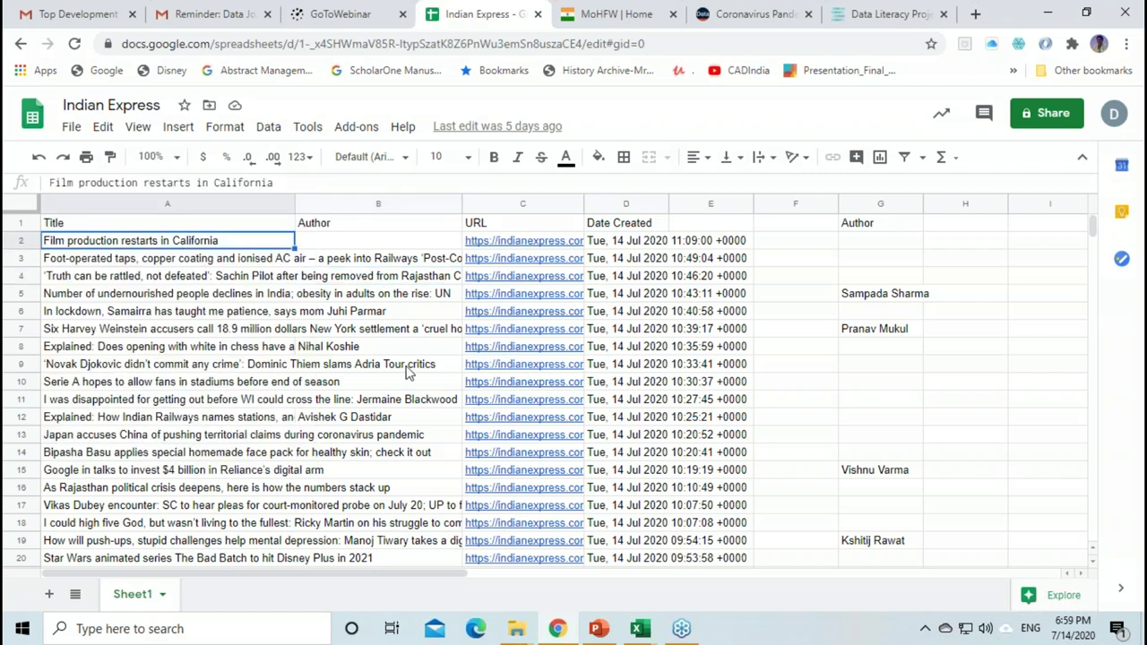
# Step: Examine the imported Indian Express feed items down to about row 90 and back to the first rows
pyautogui.scroll(-1, 408, 371)
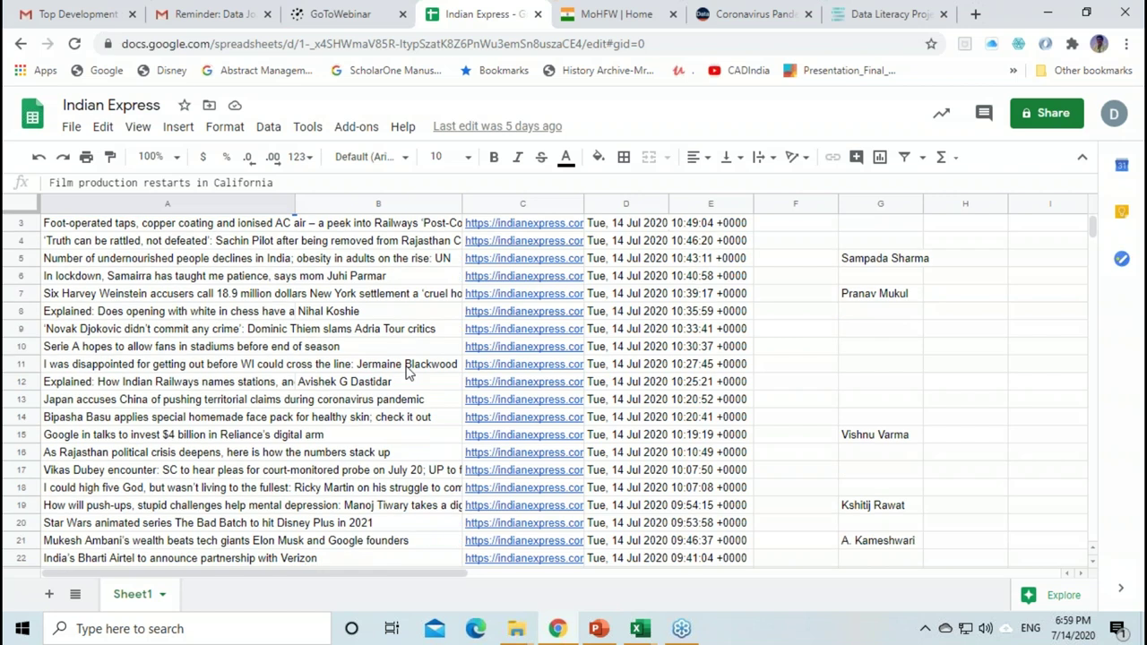
pyautogui.scroll(-3, 408, 372)
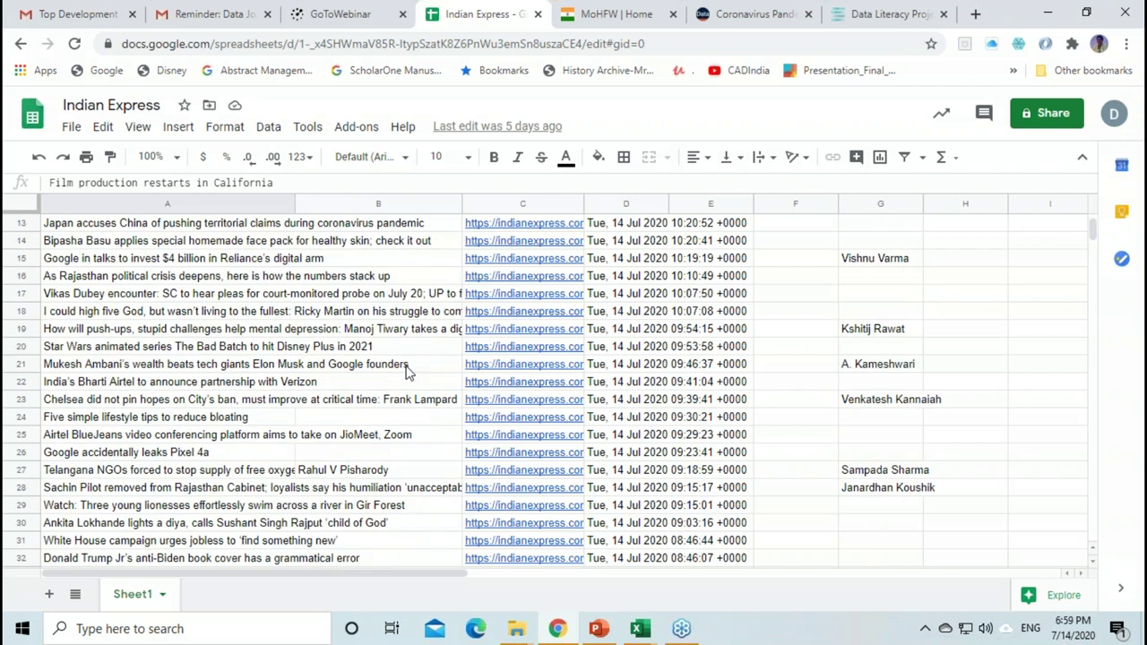
pyautogui.scroll(-10, 407, 372)
pyautogui.scroll(-16, 405, 370)
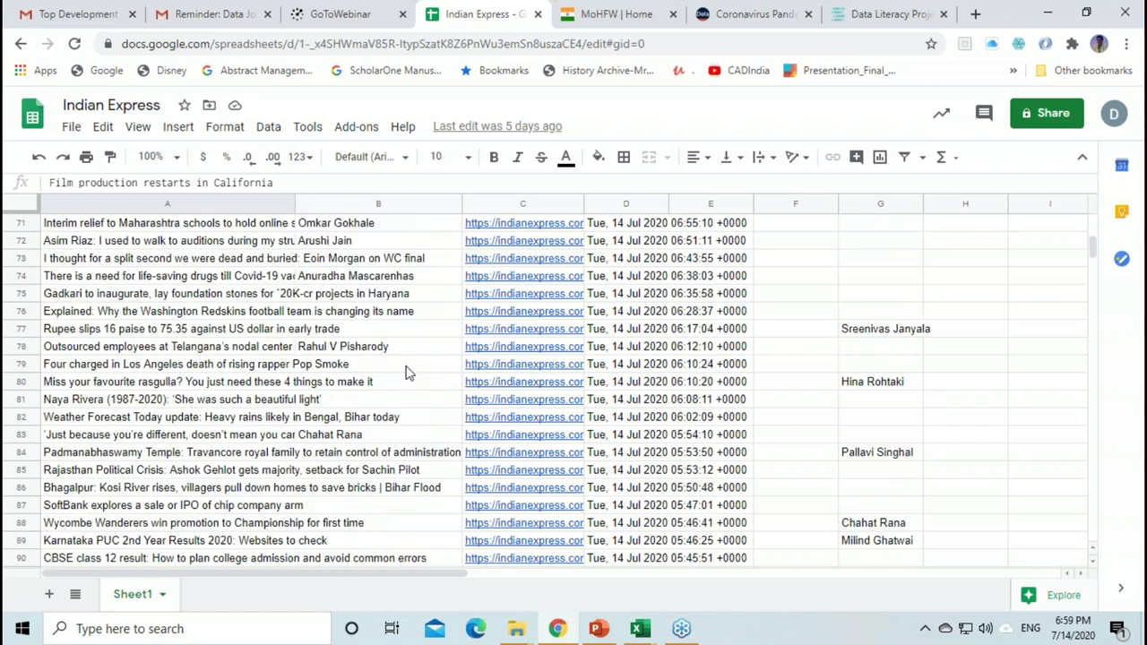
pyautogui.scroll(7, 405, 372)
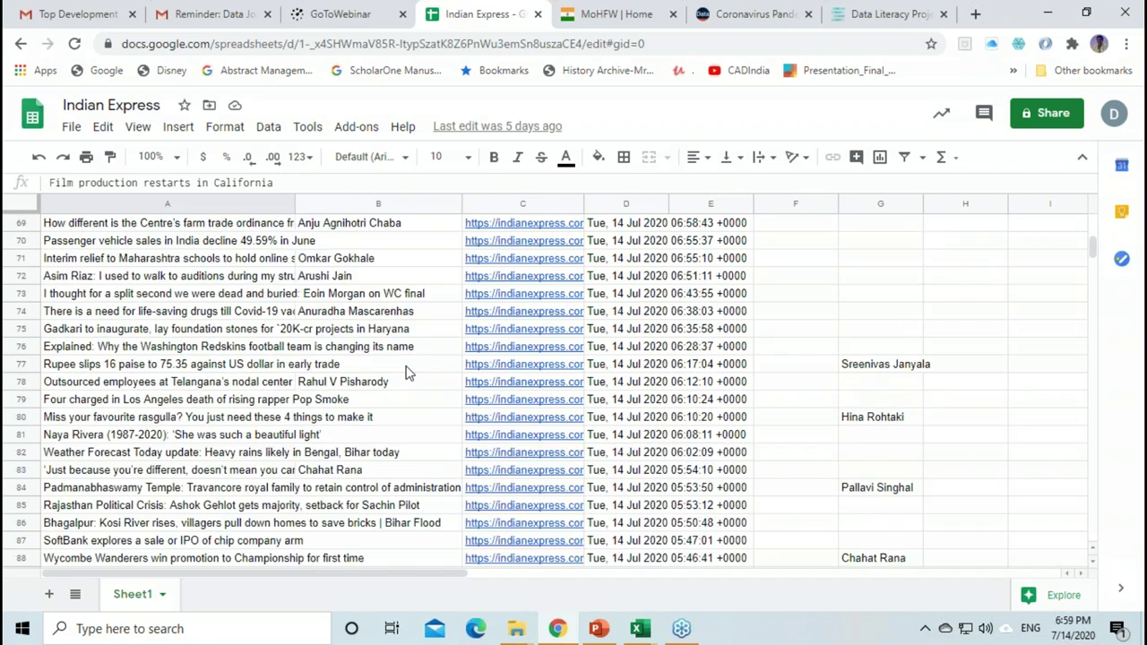
pyautogui.scroll(11, 405, 372)
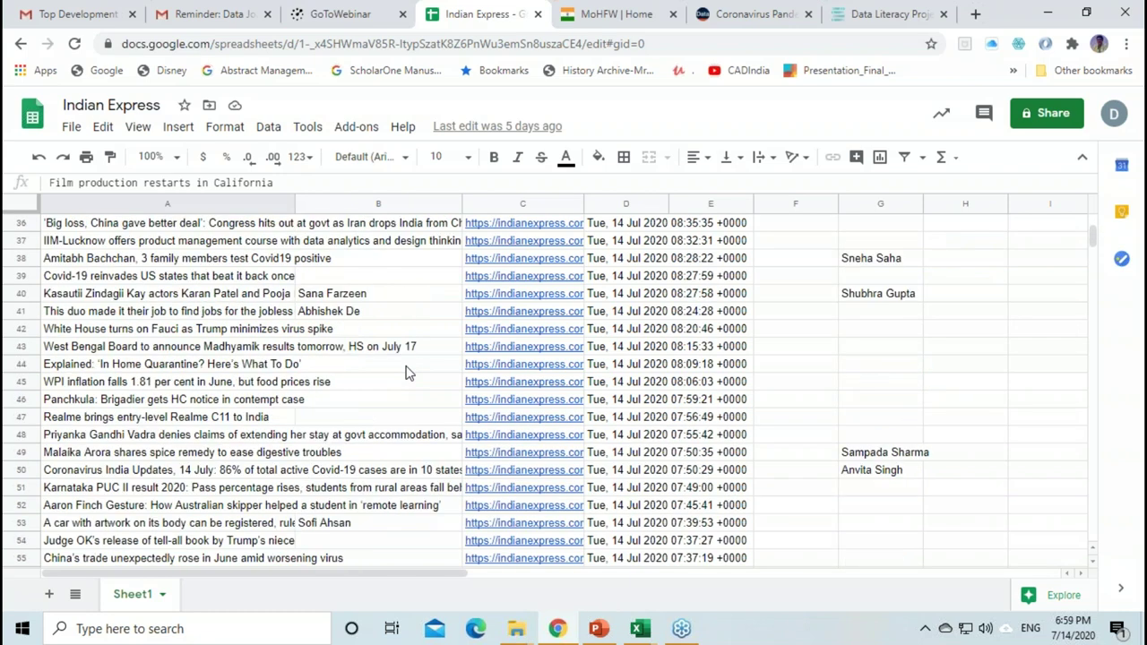
pyautogui.scroll(8, 405, 372)
pyautogui.scroll(3, 405, 372)
# Step: Read individual article headlines in column A of the Indian Express feed, from row 3 to row 15
pyautogui.press('Down')
pyautogui.press('Down')
pyautogui.press('Down')
pyautogui.press('Down')
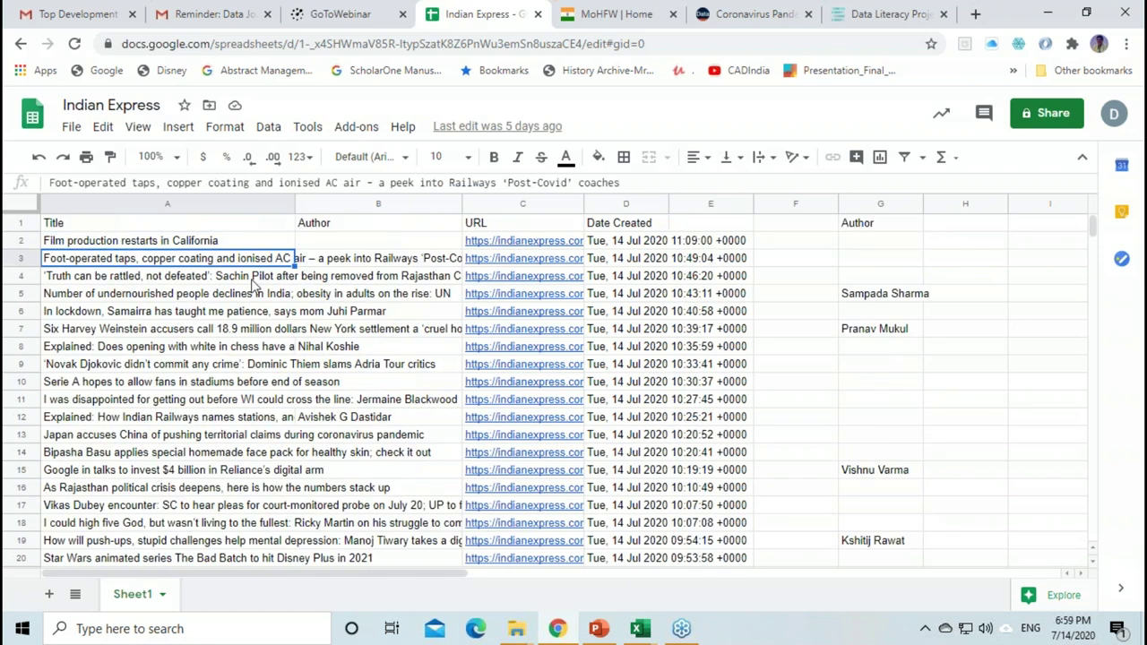
pyautogui.press('Down')
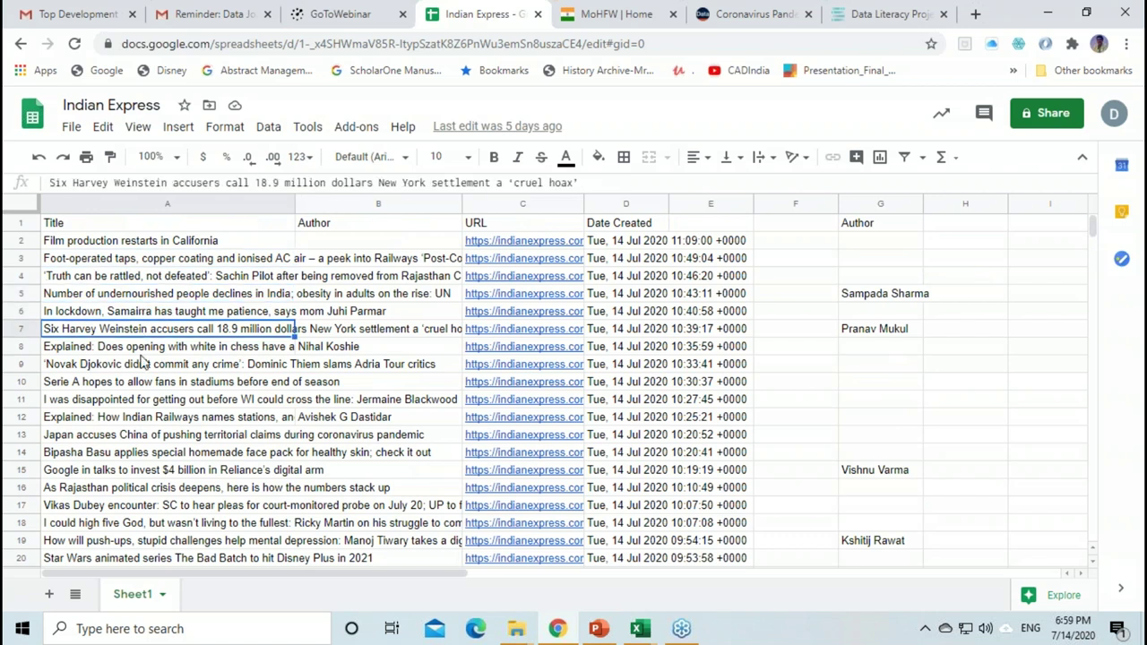
pyautogui.press('Down')
pyautogui.press('Down')
pyautogui.press('Down')
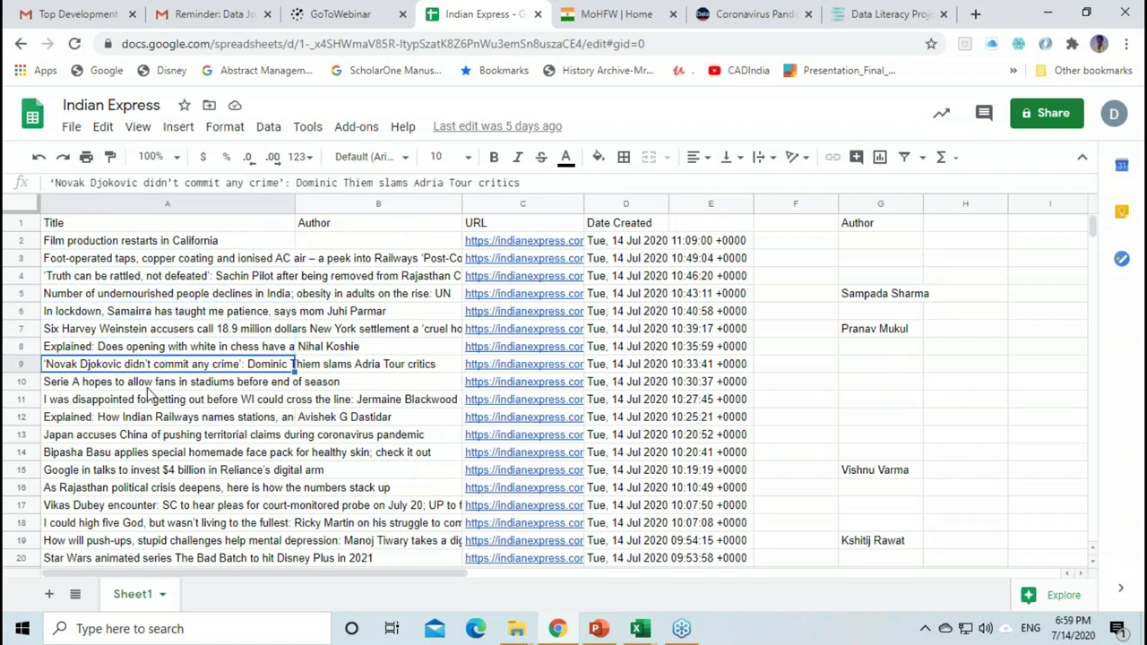
pyautogui.press('Down')
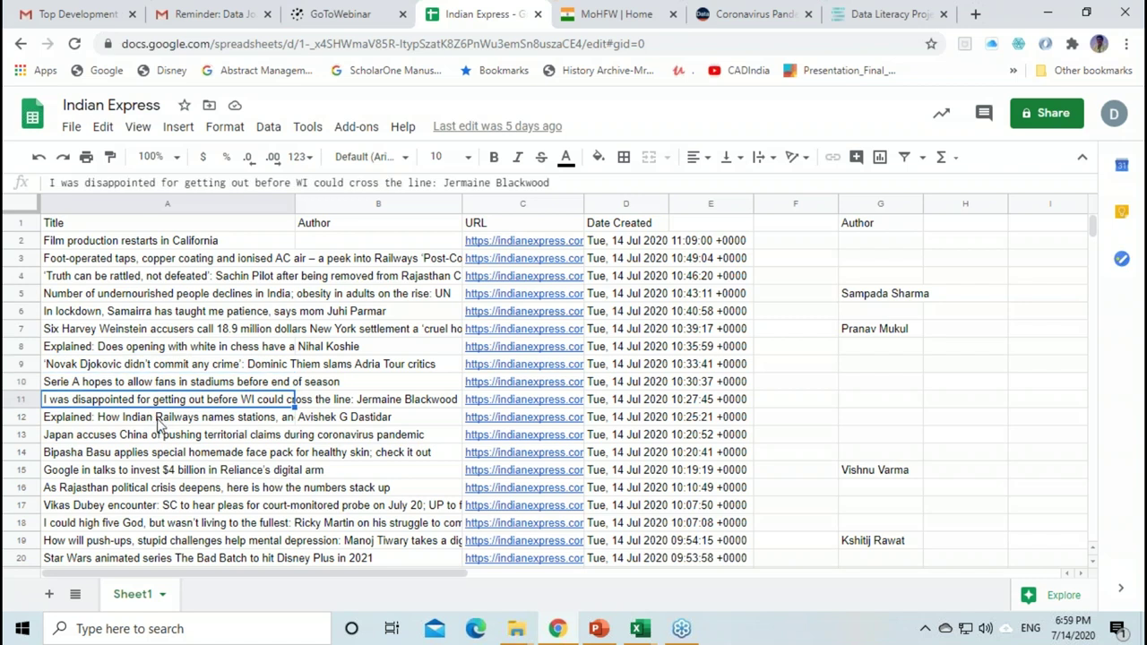
pyautogui.press('Down')
pyautogui.press('Down')
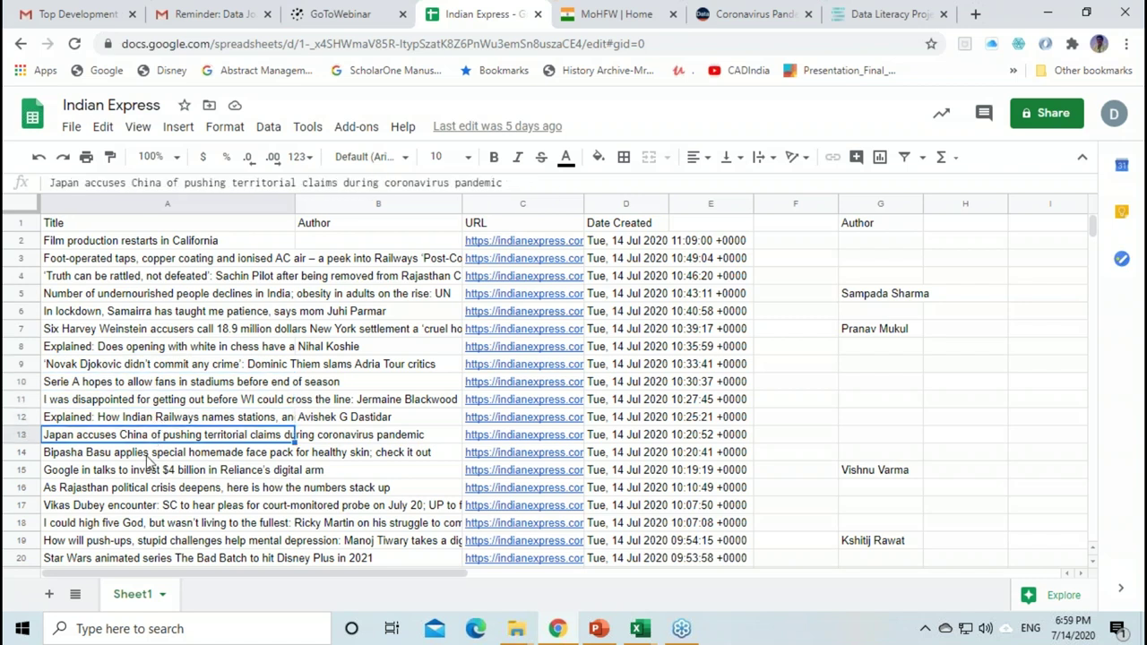
pyautogui.press('Down')
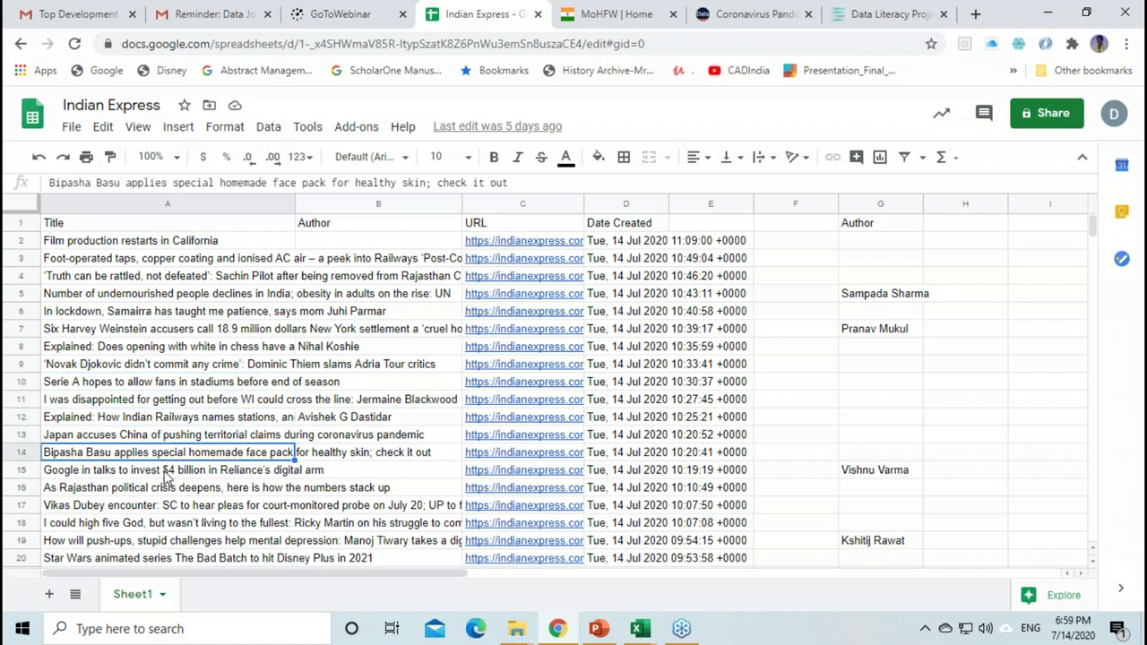
pyautogui.press('Down')
pyautogui.scroll(-1, 170, 473)
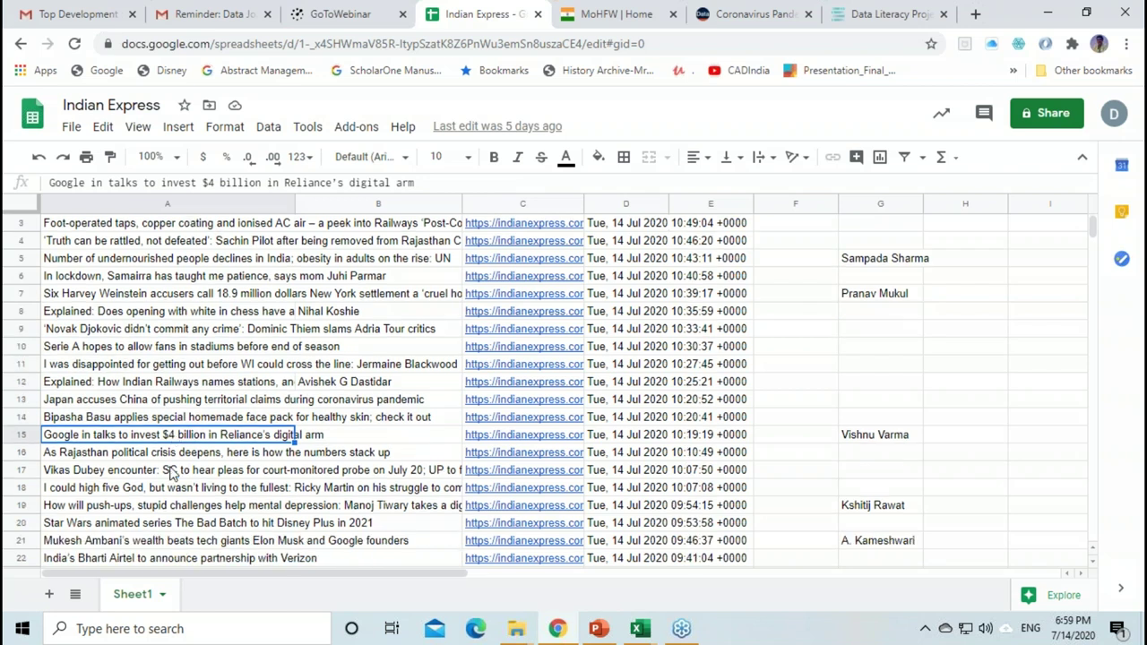
pyautogui.scroll(-1, 170, 473)
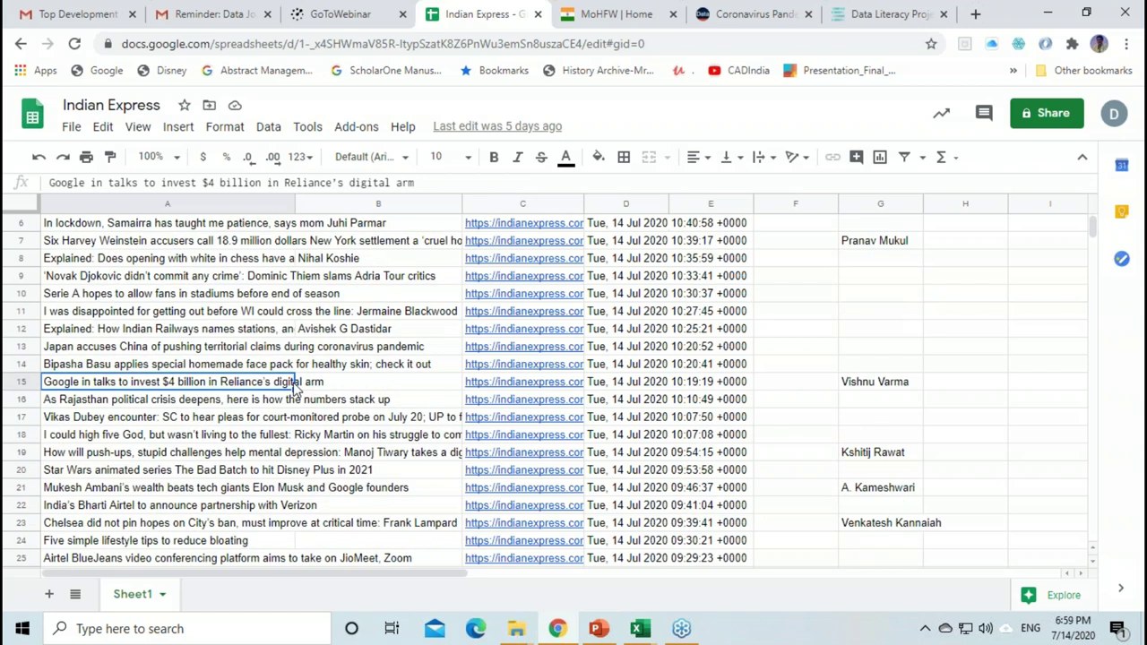
pyautogui.scroll(1, 296, 388)
pyautogui.scroll(1, 296, 389)
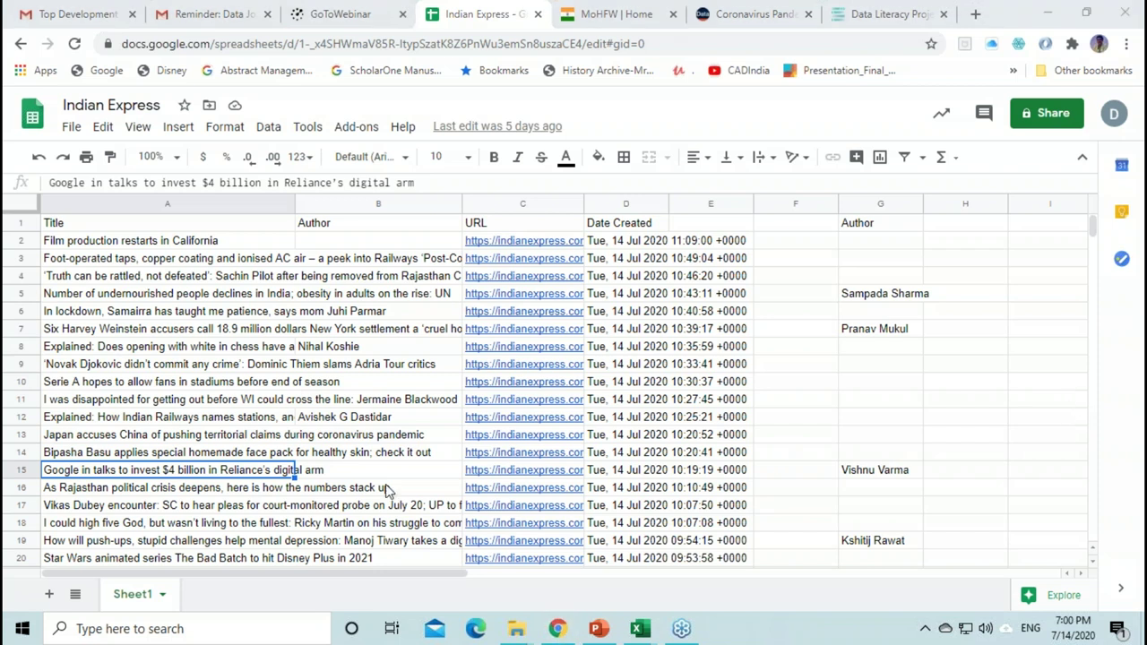
# Step: Examine the older Indian Express feed items, read the full headline in A57, and return to the first row
pyautogui.scroll(-1, 387, 491)
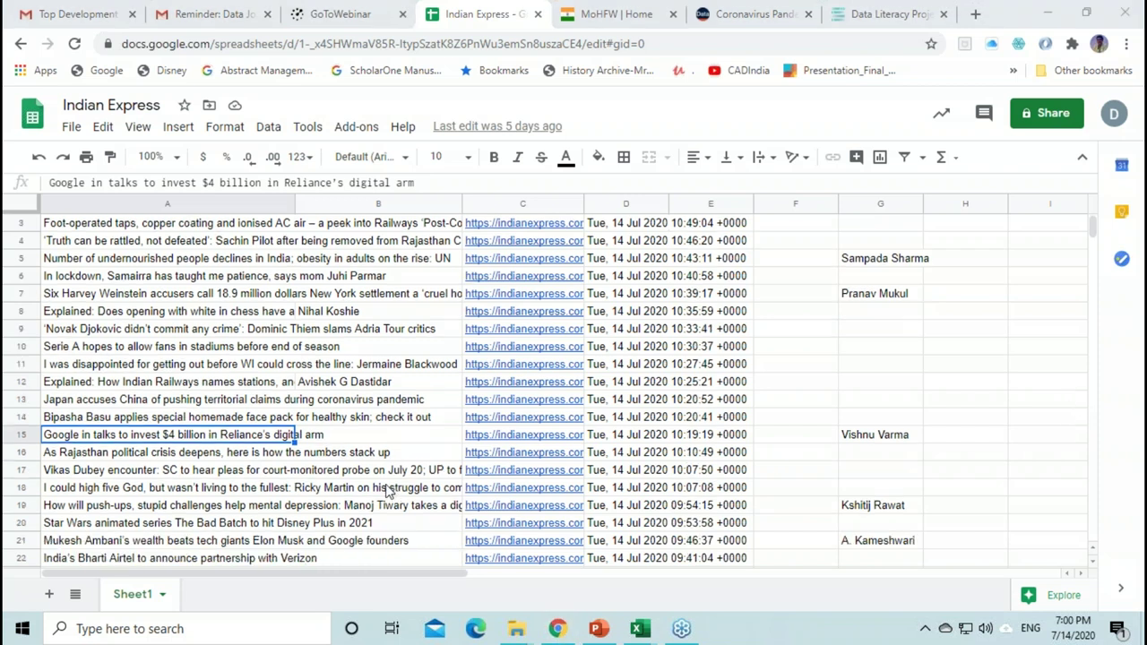
pyautogui.scroll(-1, 387, 490)
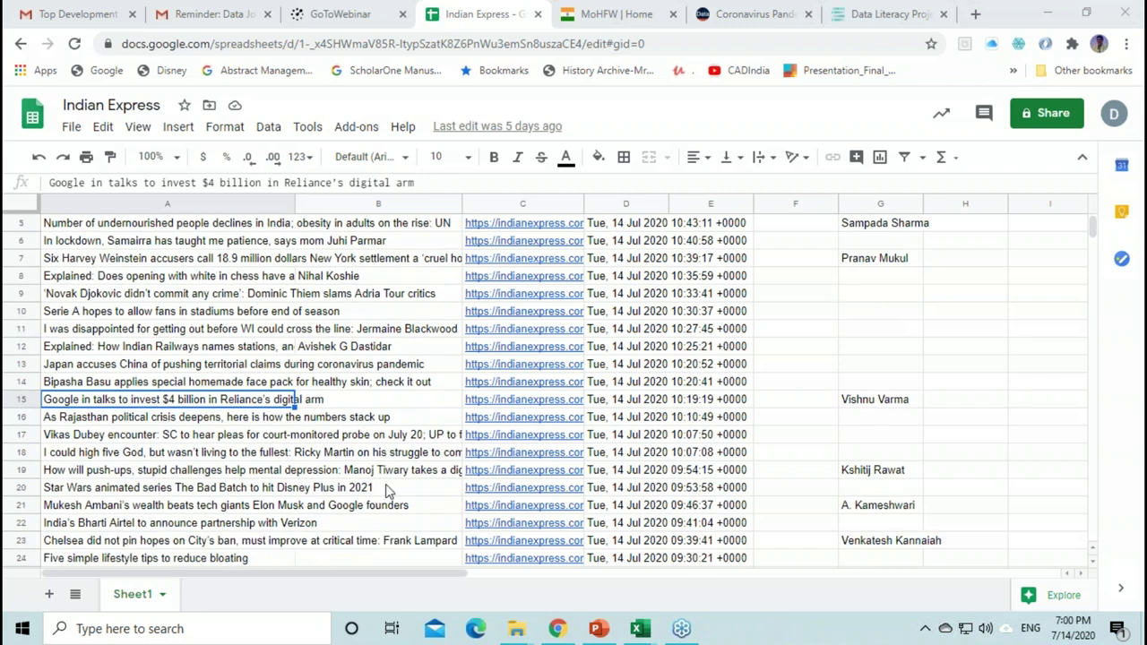
pyautogui.scroll(-5, 387, 490)
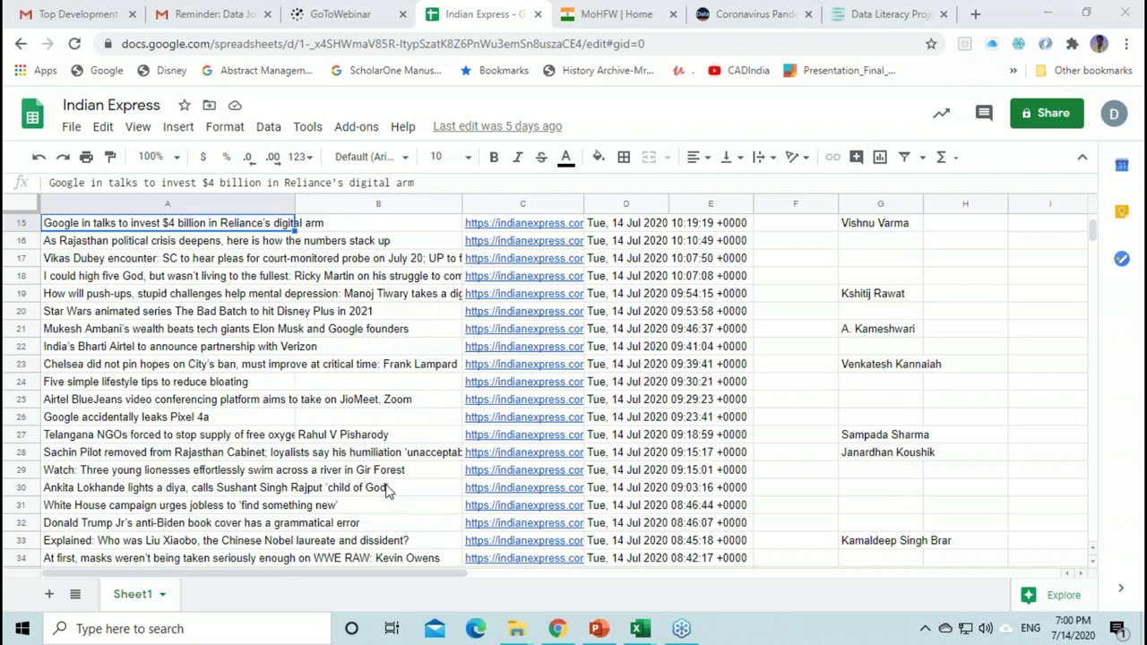
pyautogui.scroll(-6, 387, 491)
pyautogui.scroll(-6, 387, 490)
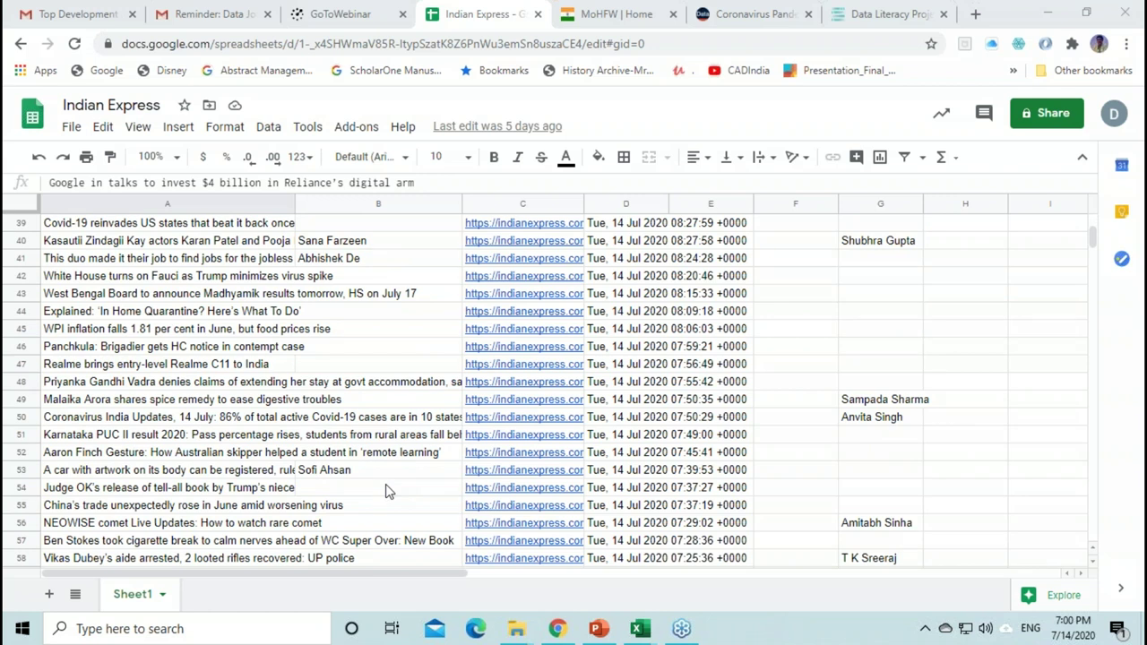
pyautogui.scroll(-3, 387, 490)
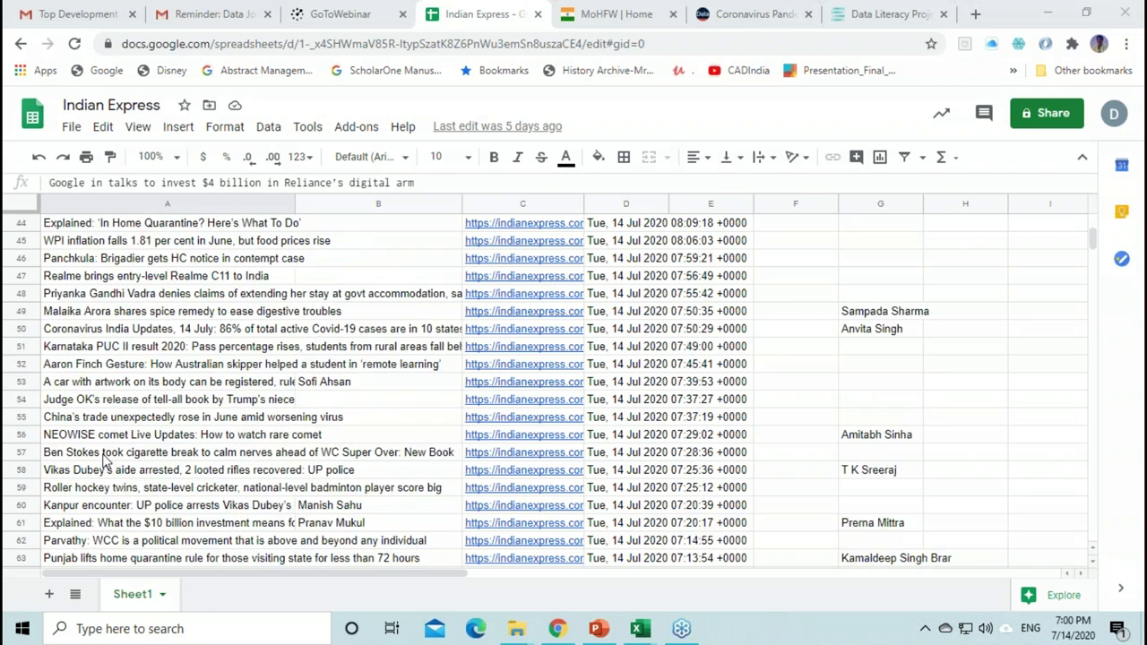
pyautogui.click(106, 459)
pyautogui.scroll(20, 106, 458)
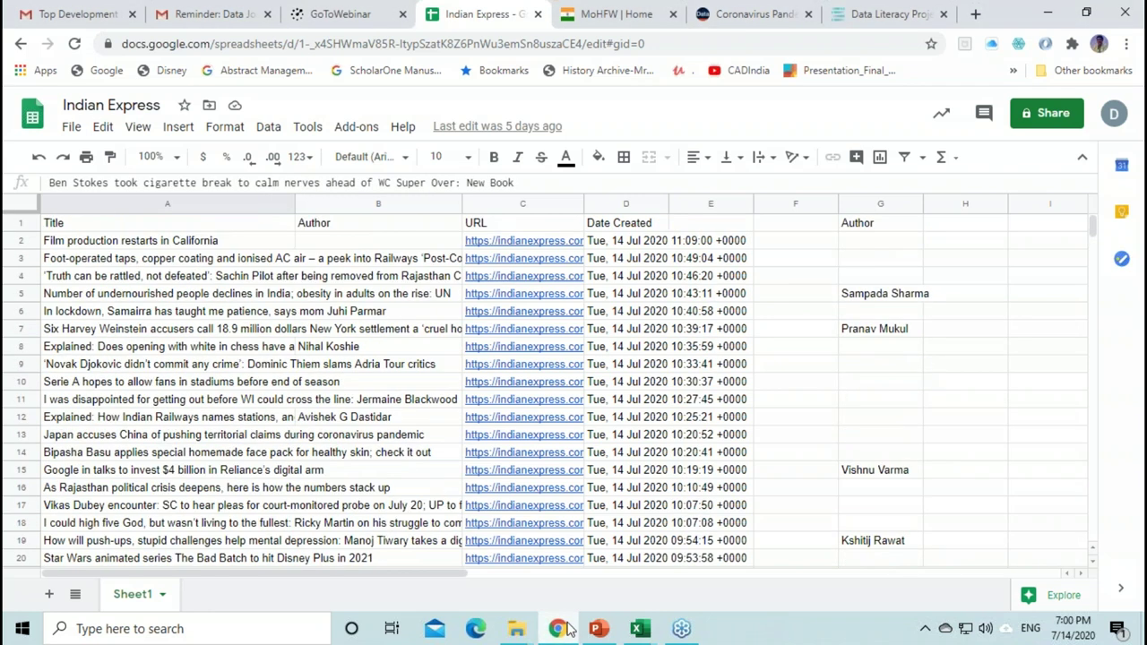
# Step: Switch to PowerPoint, present from the current slide through slide 22, "Let's Analyze COVID19 Data", and end the slide show
pyautogui.click(599, 628)
pyautogui.click(95, 105)
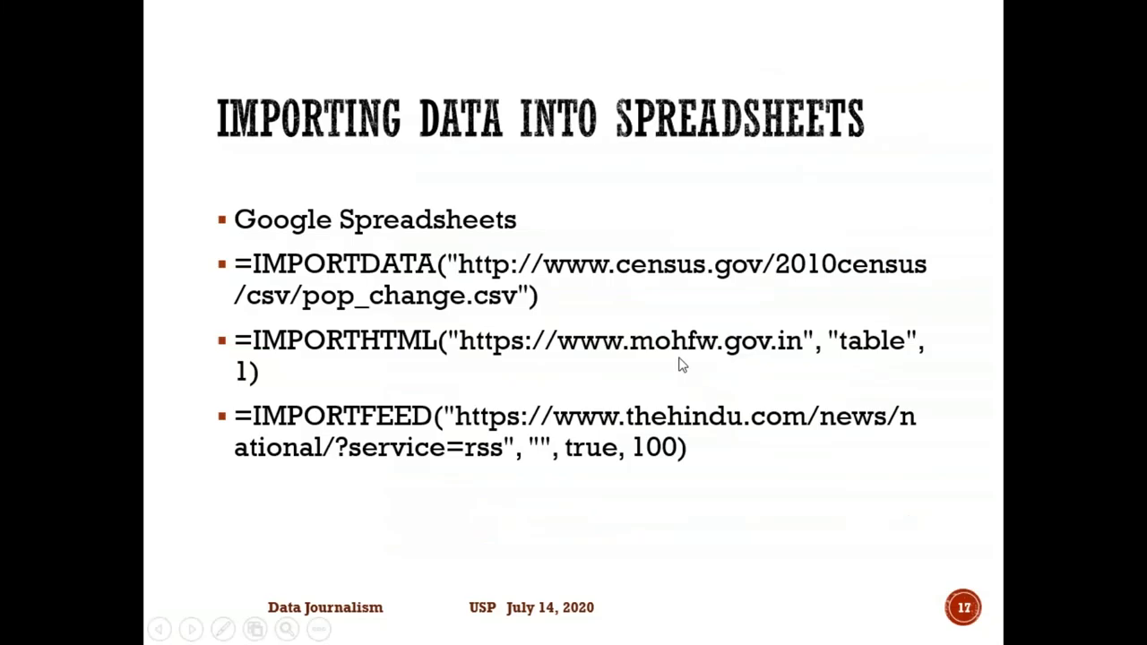
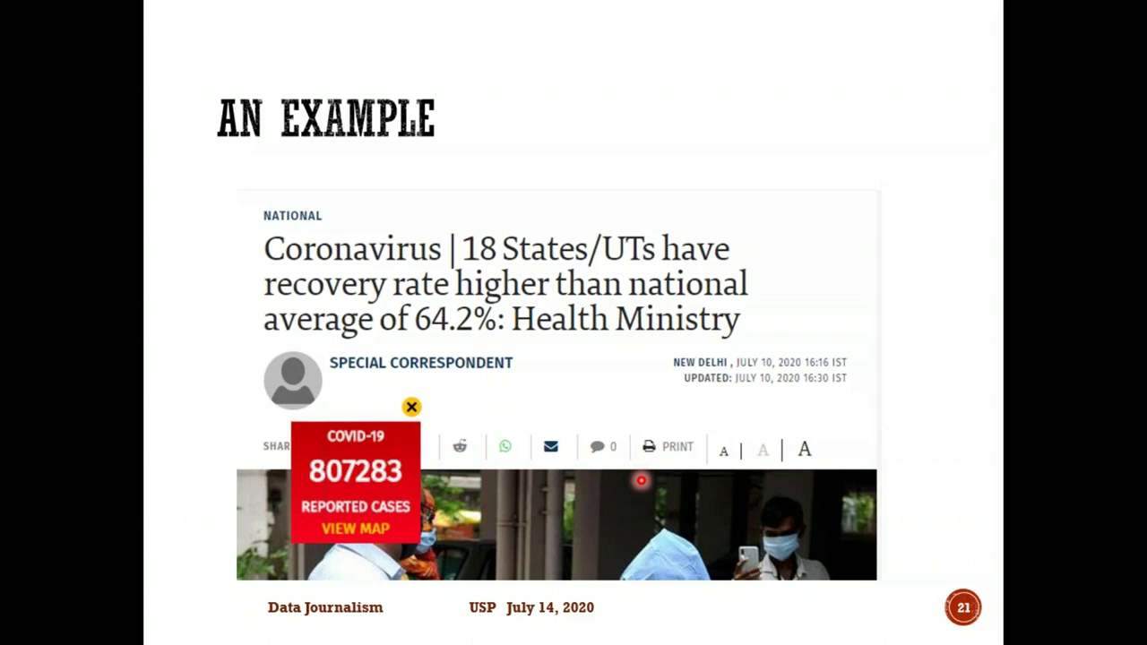
pyautogui.press('Right')
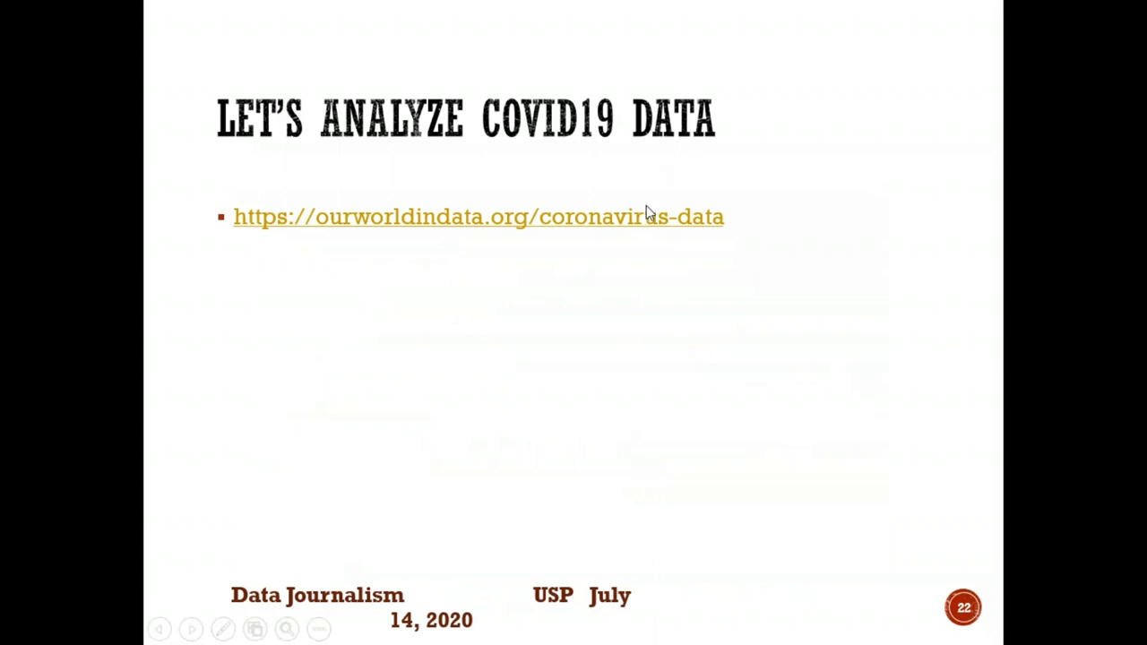
pyautogui.press('Escape')
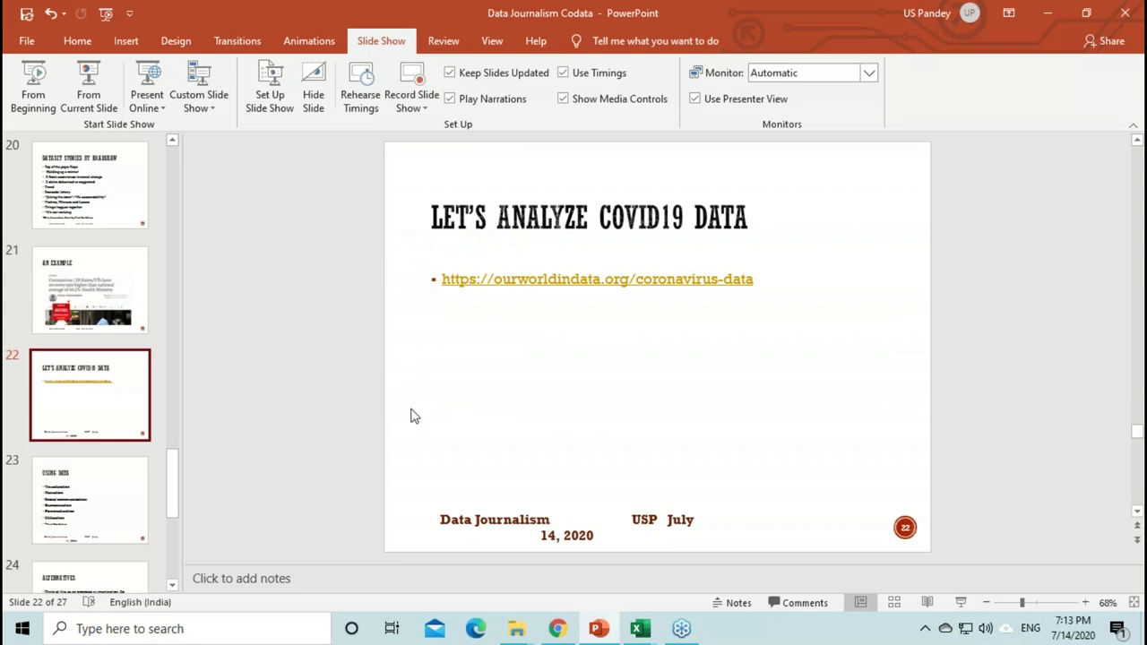
# Step: Switch to the owid-covid-data raw workbook in Excel and minimize the PowerPoint window behind it
pyautogui.click(649, 638)
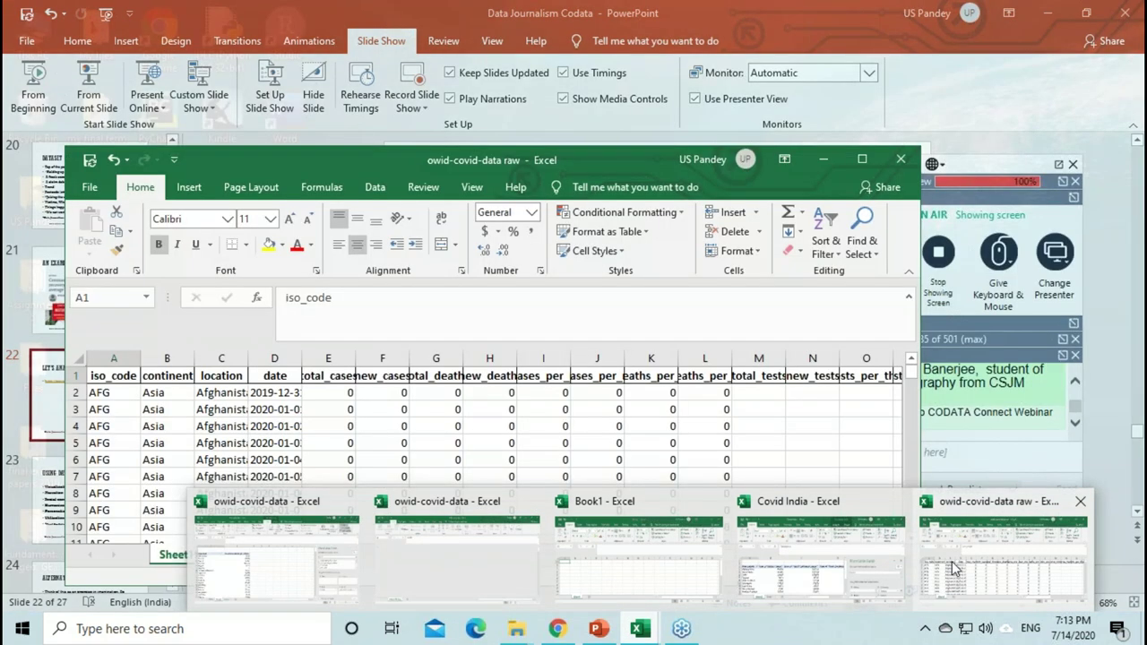
pyautogui.click(955, 569)
pyautogui.click(1063, 20)
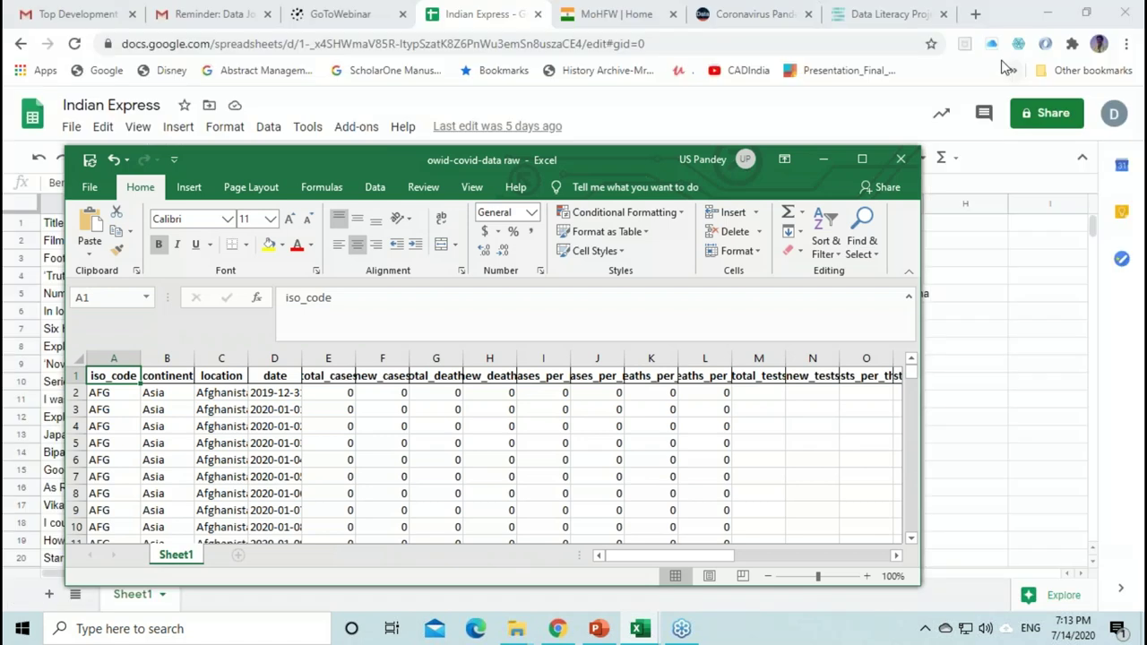
# Step: Switch to the Our World in Data coronavirus page in Chrome and examine its introduction and the COVID-19 database download link
pyautogui.click(751, 18)
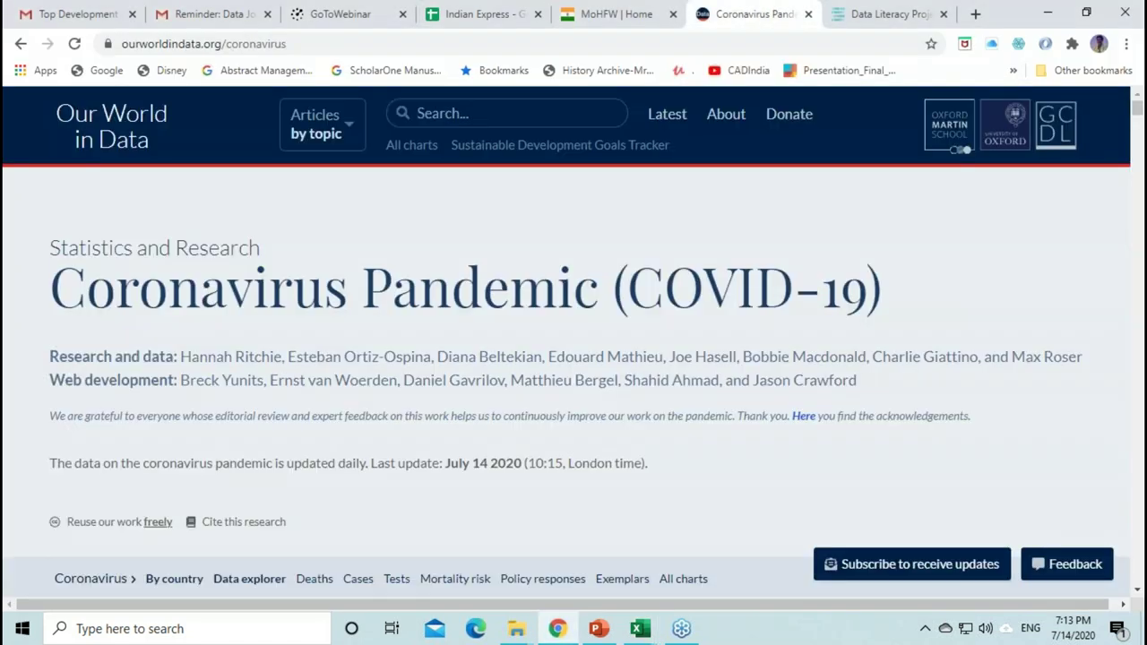
pyautogui.scroll(-1, 574, 358)
pyautogui.scroll(-2, 574, 358)
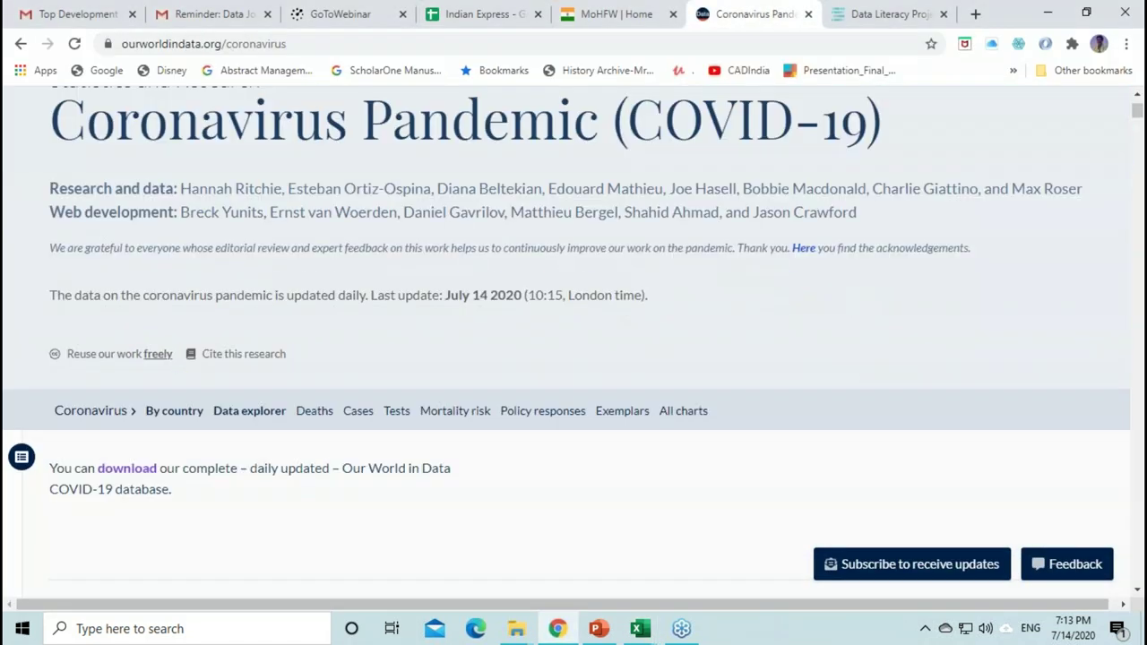
pyautogui.scroll(-3, 389, 223)
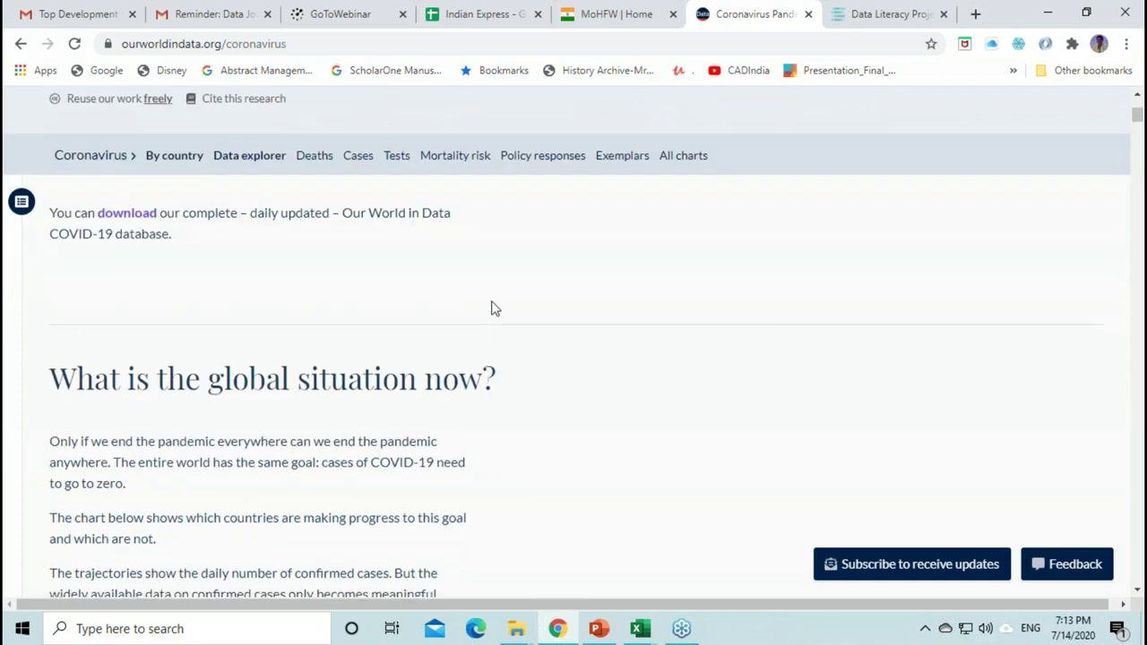
pyautogui.scroll(-1, 491, 308)
pyautogui.scroll(-4, 492, 308)
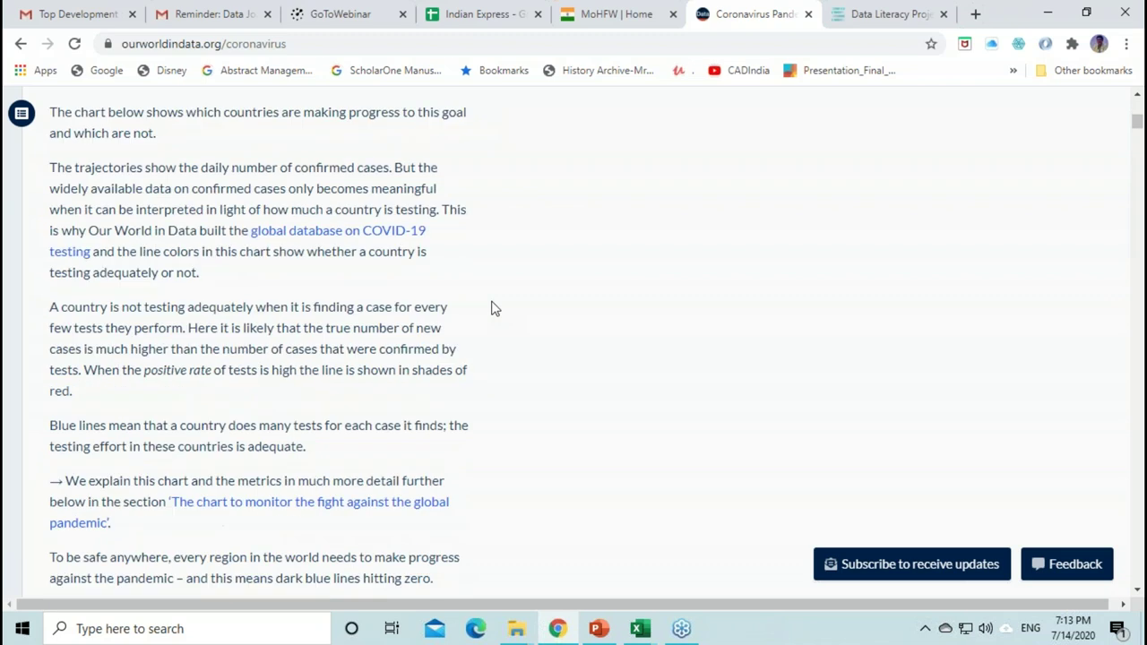
pyautogui.scroll(6, 491, 308)
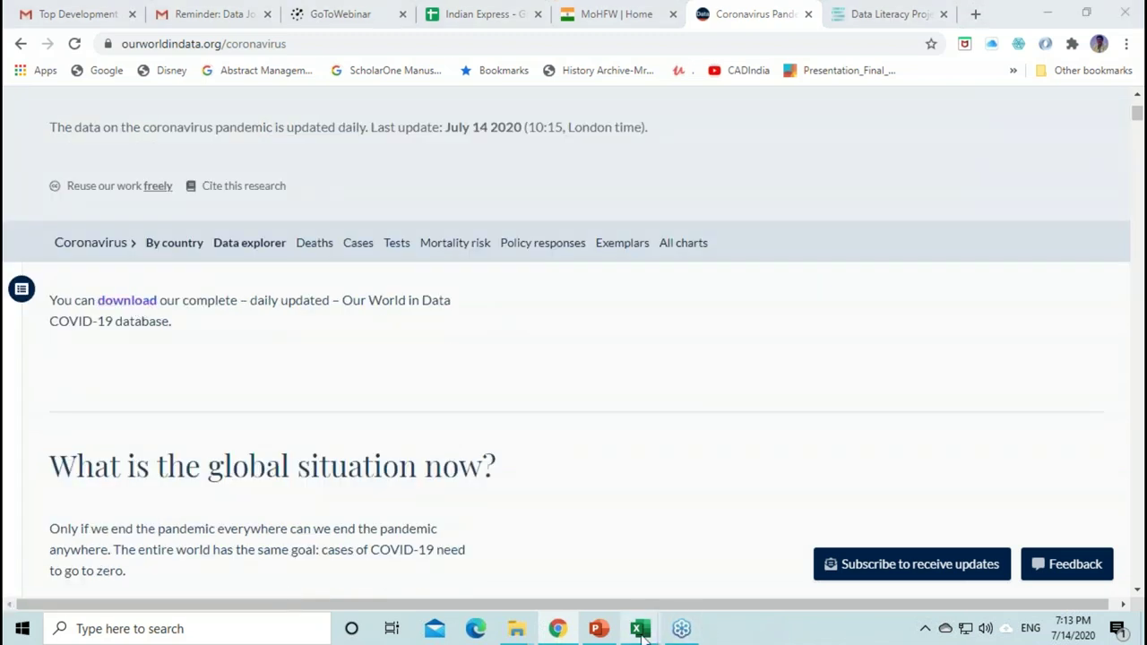
# Step: Look at the Covid India workbook in Excel, minimize it, and switch to the owid-covid-data workbook with the new_deaths_per_million PivotTable
pyautogui.moveTo(642, 634)
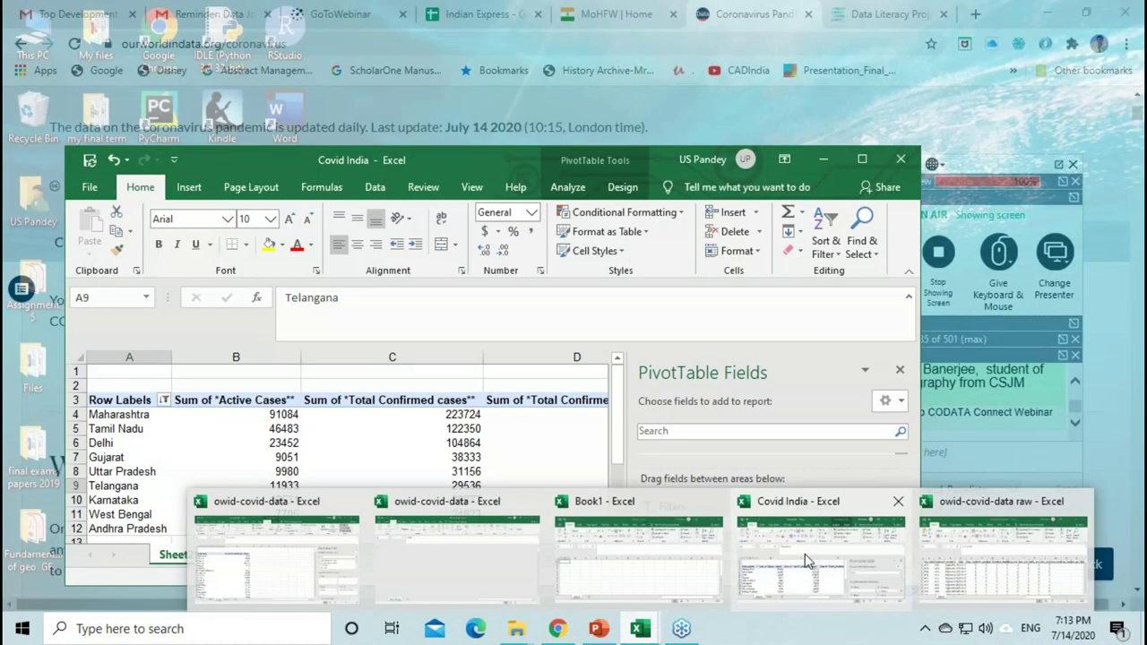
pyautogui.click(805, 554)
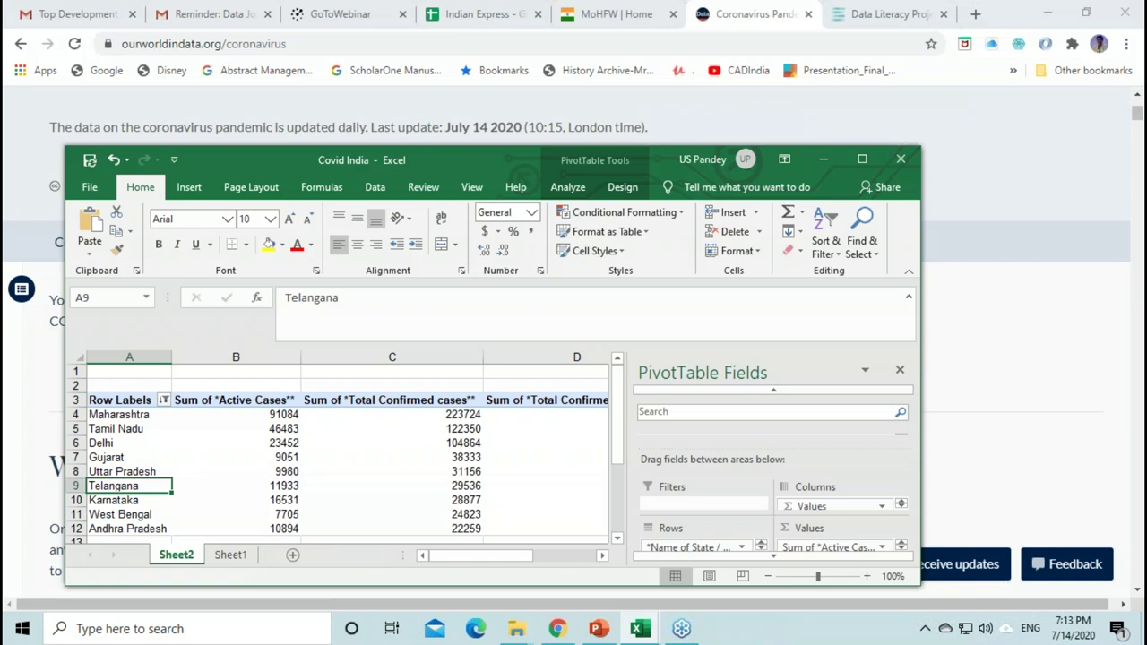
pyautogui.click(823, 158)
pyautogui.moveTo(640, 629)
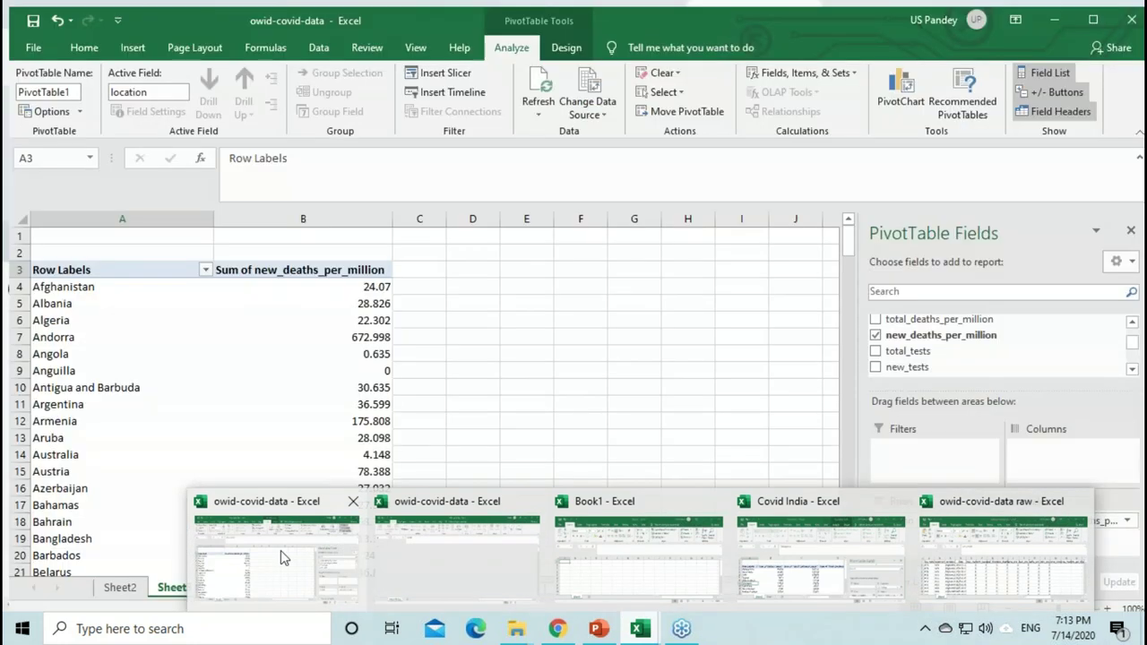
pyautogui.click(280, 550)
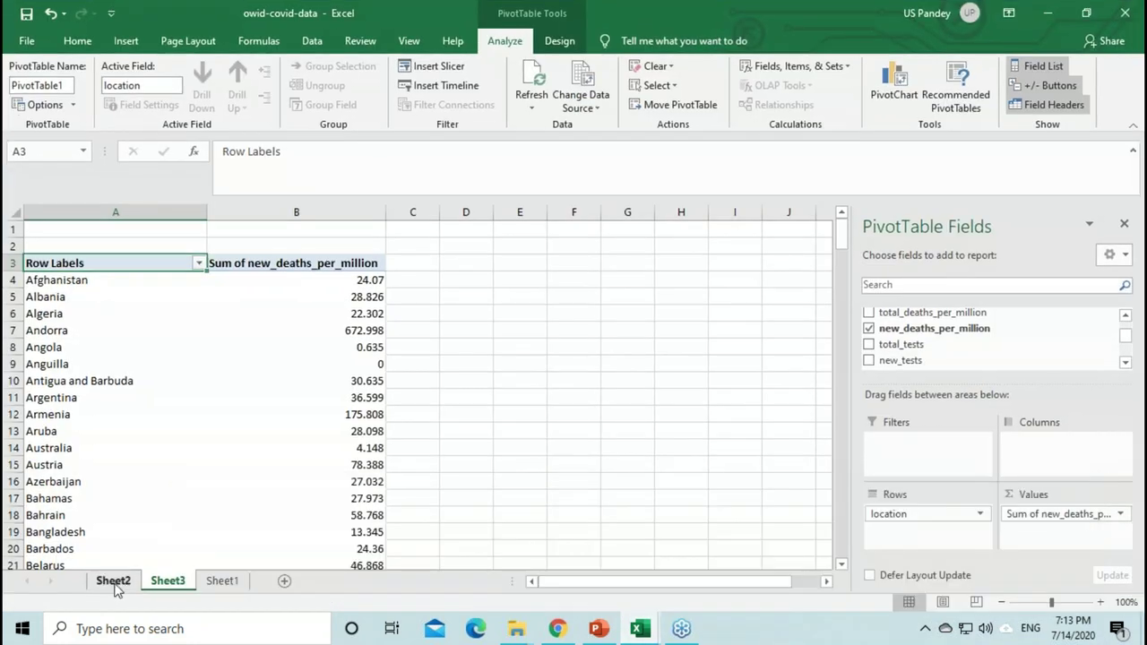
# Step: Look at the Sheet2 PivotTable, then examine the raw data on Sheet1 from the Afghanistan rows to the Zimbabwe and World rows
pyautogui.click(114, 583)
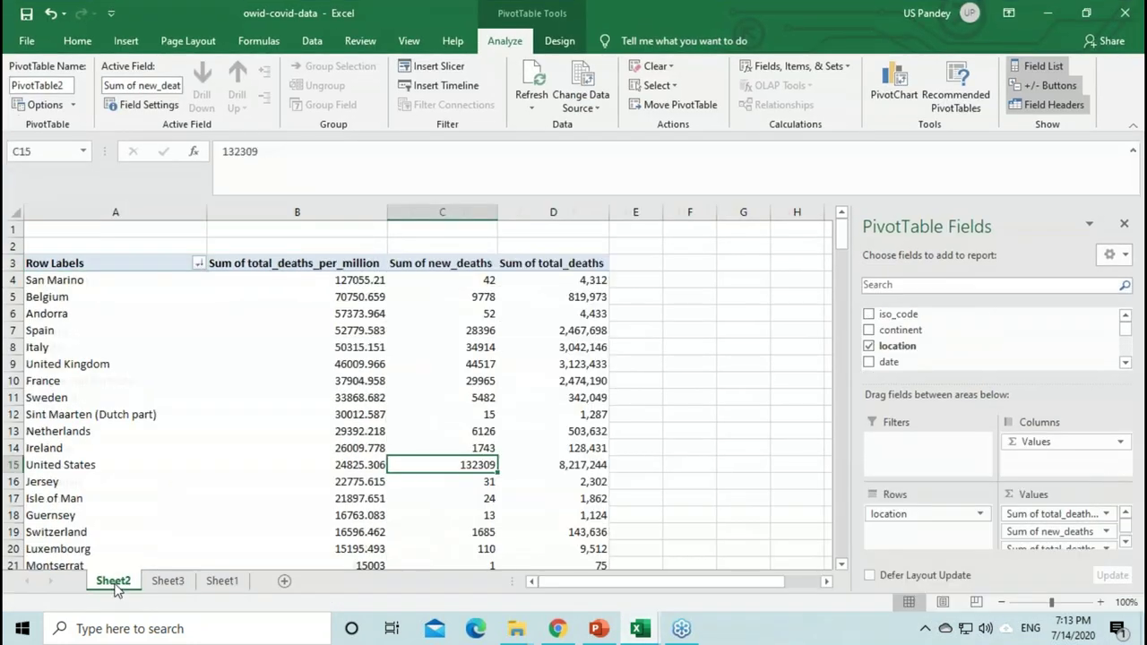
pyautogui.click(219, 582)
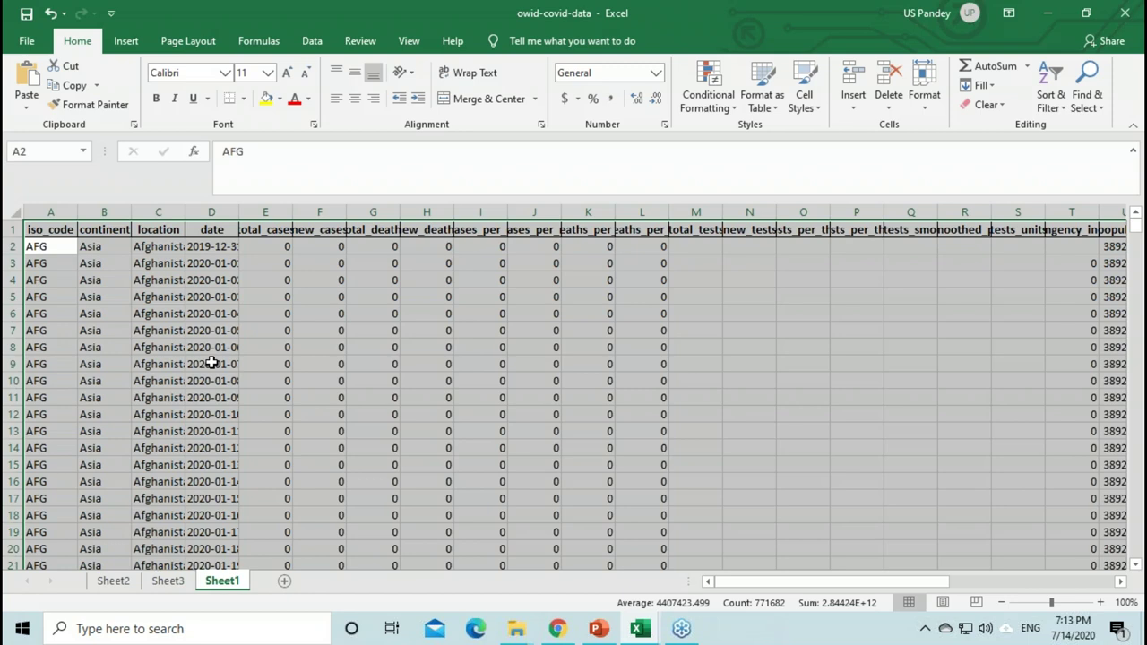
pyautogui.scroll(-3, 211, 362)
pyautogui.scroll(-12, 212, 362)
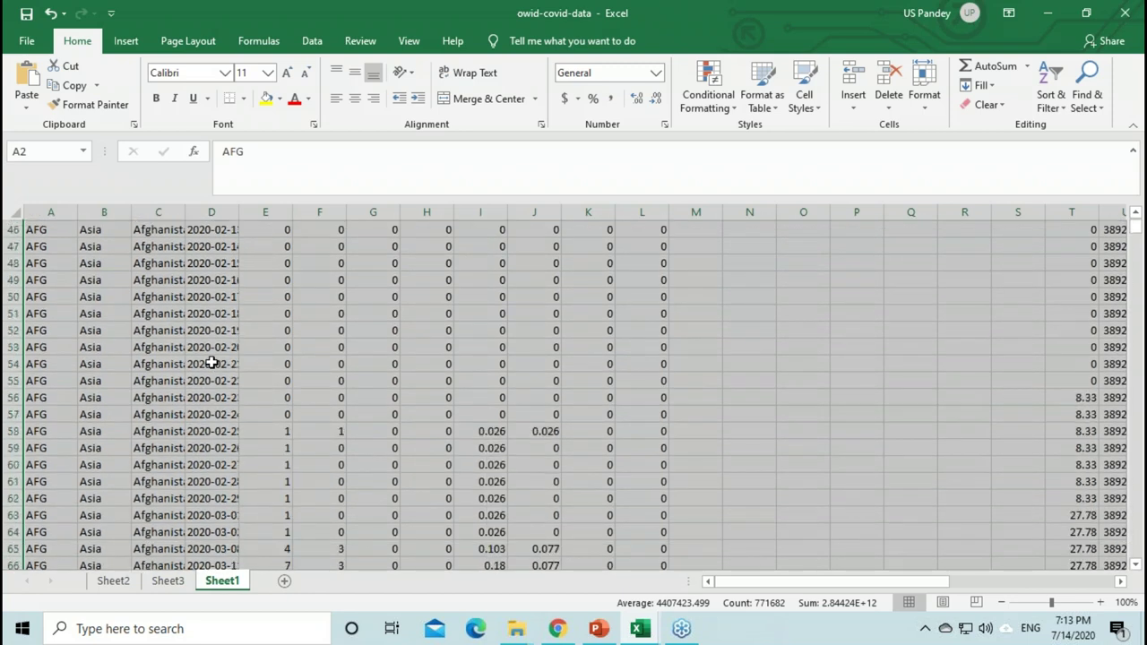
pyautogui.scroll(10, 212, 362)
pyautogui.scroll(-4, 211, 362)
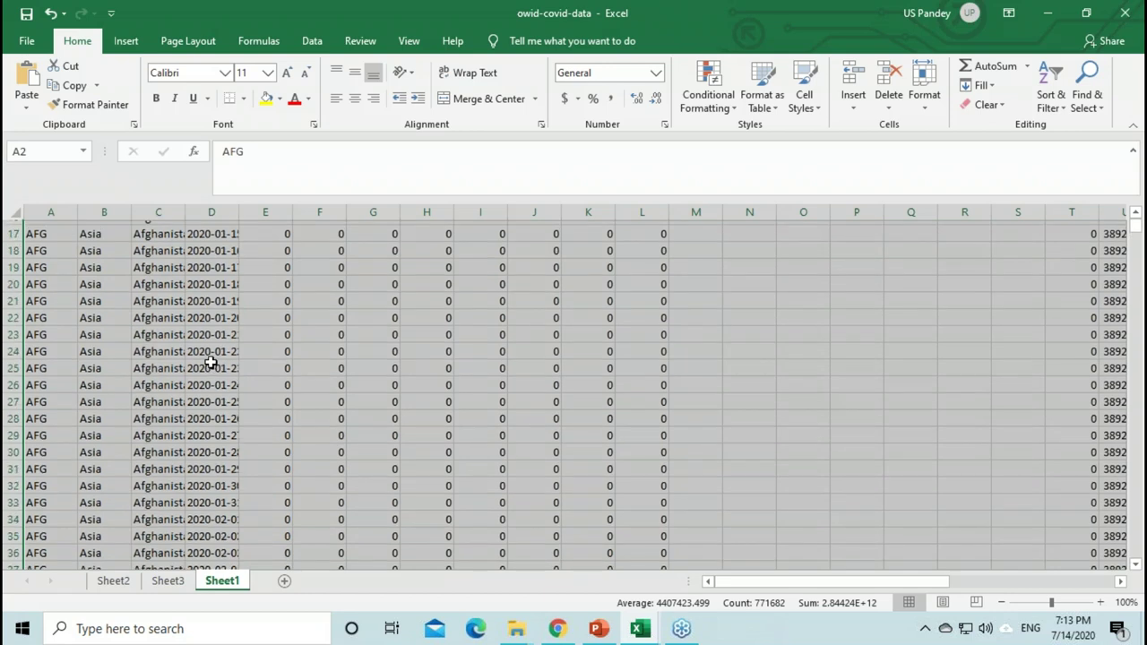
pyautogui.scroll(-9, 212, 362)
pyautogui.moveTo(1142, 232); pyautogui.dragTo(1119, 561)
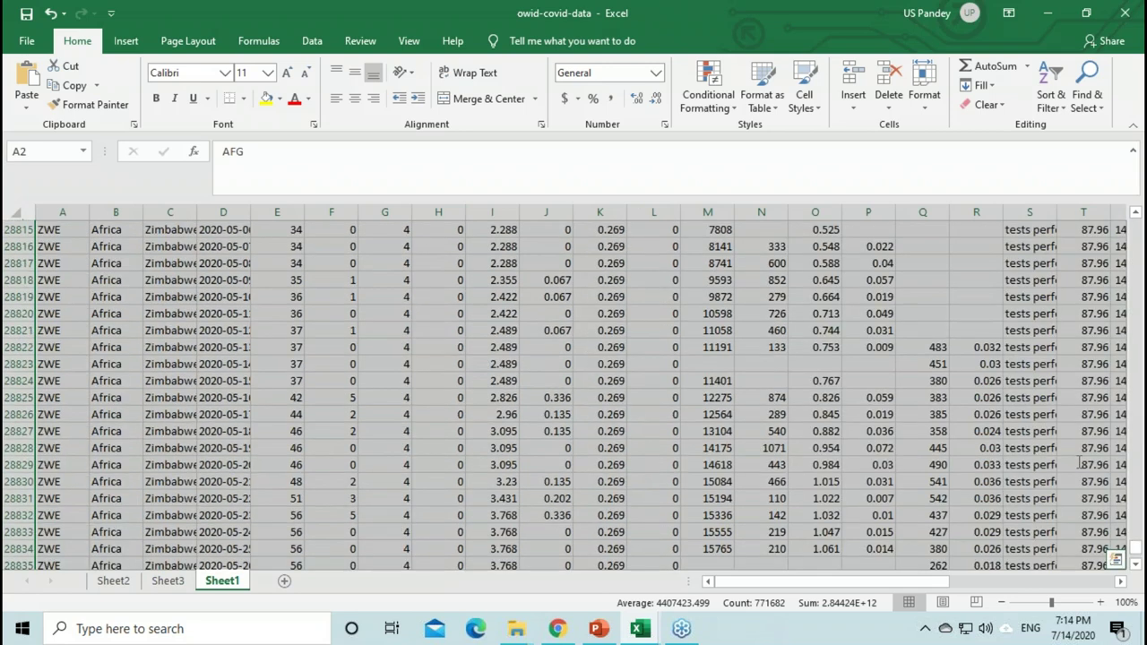
pyautogui.scroll(-20, 1081, 463)
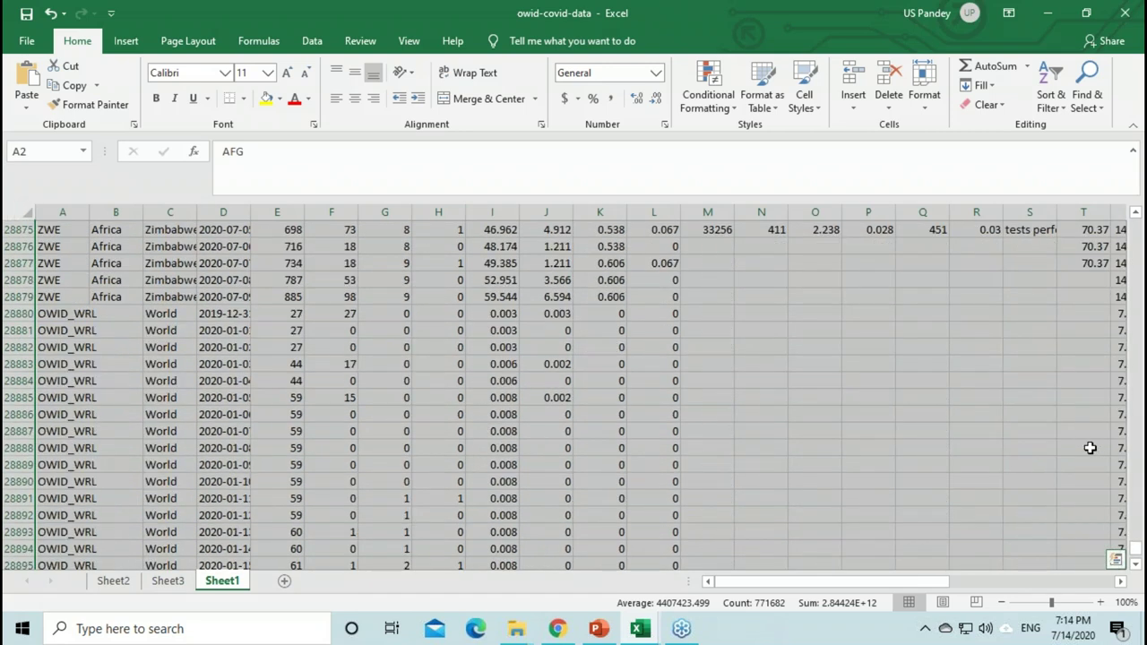
pyautogui.scroll(1, 1090, 448)
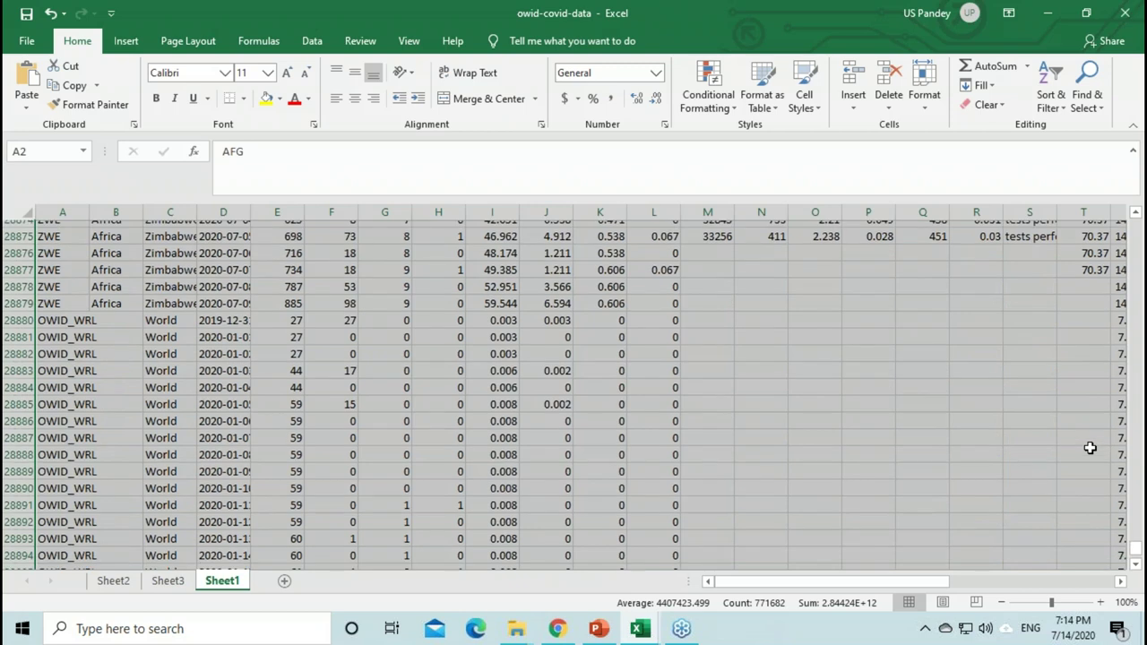
pyautogui.scroll(4, 1090, 447)
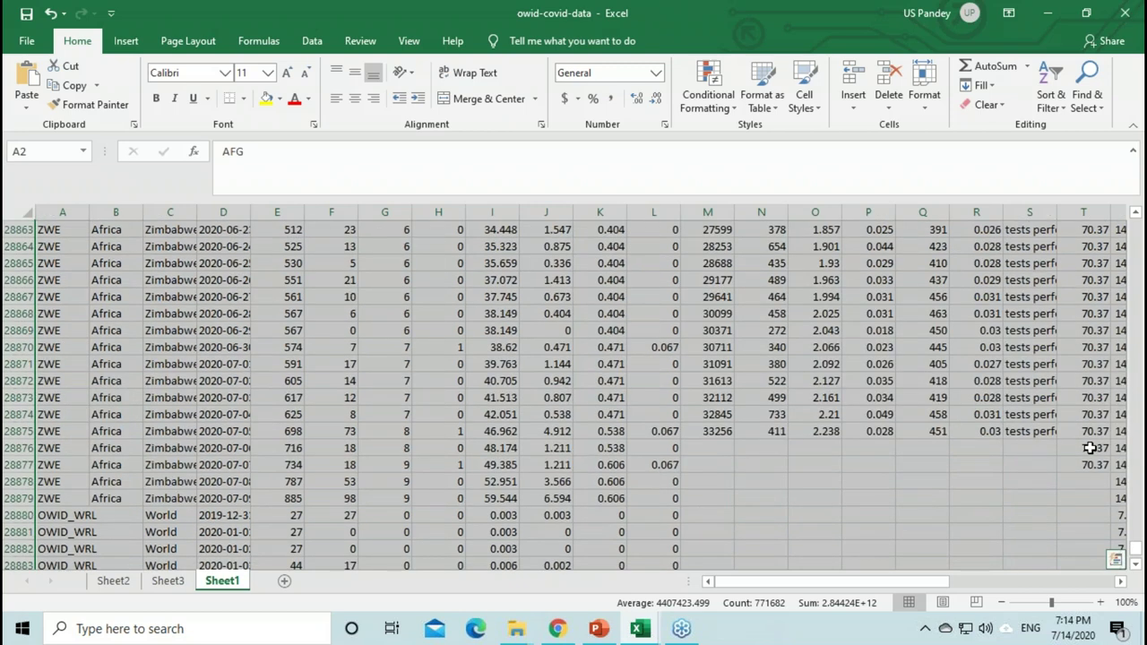
pyautogui.scroll(8, 1090, 447)
pyautogui.scroll(13, 1090, 447)
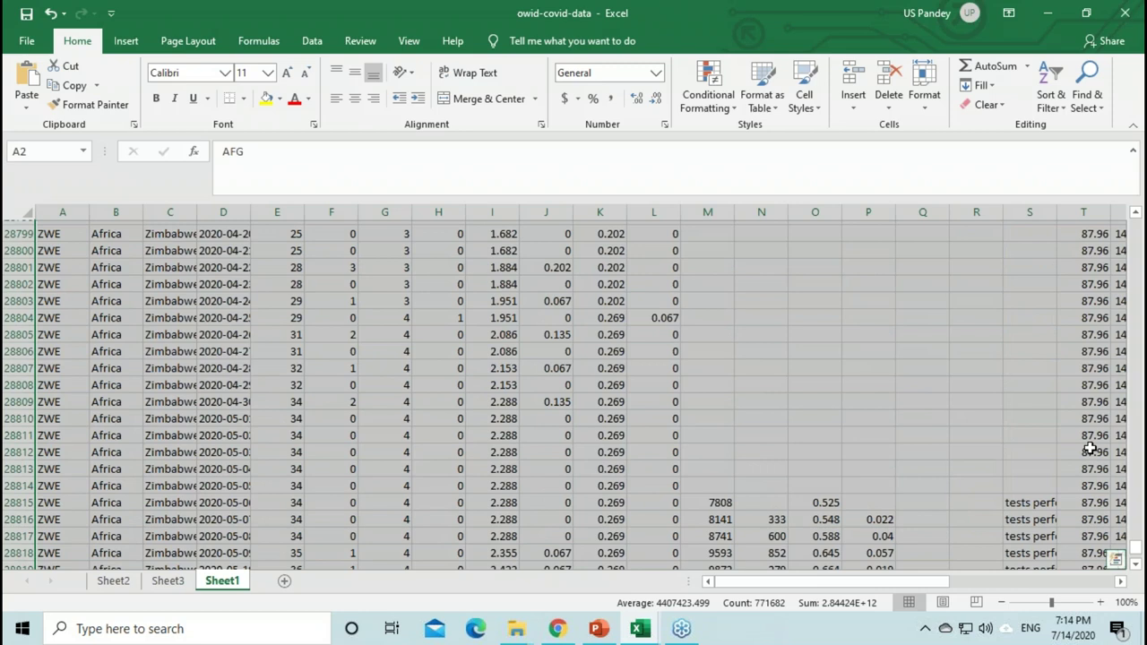
pyautogui.scroll(9, 1090, 448)
# Step: Create a PivotTable on a new worksheet from the Sheet1 data range $A$1:$AH$29135
pyautogui.moveTo(1136, 562); pyautogui.dragTo(1136, 226)
pyautogui.click(125, 41)
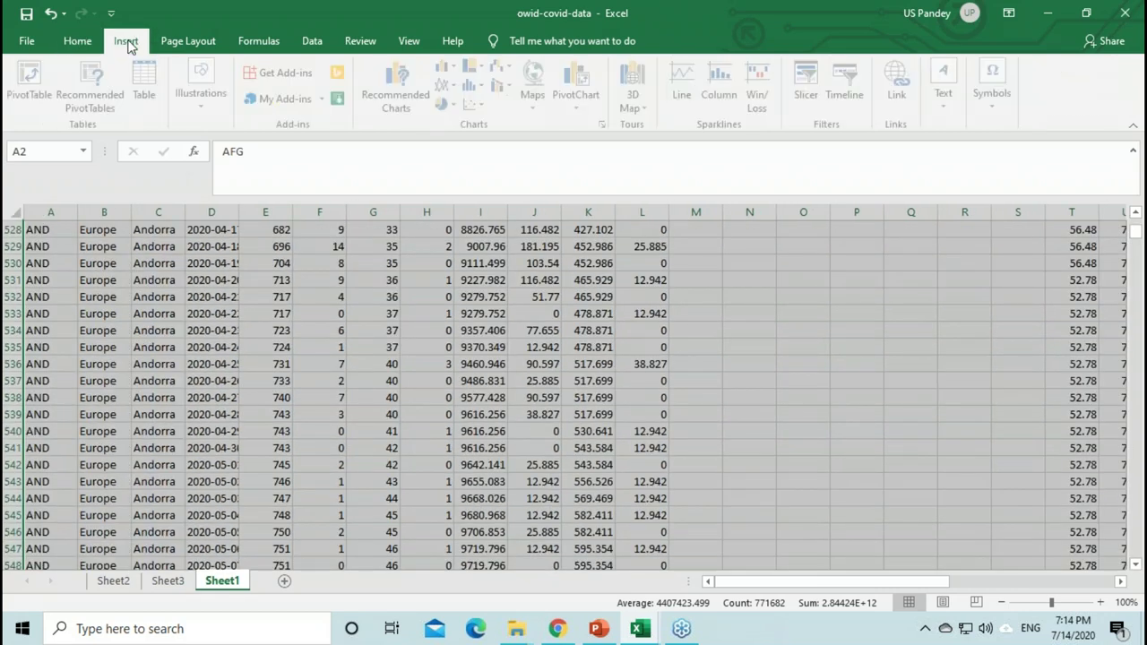
pyautogui.click(31, 90)
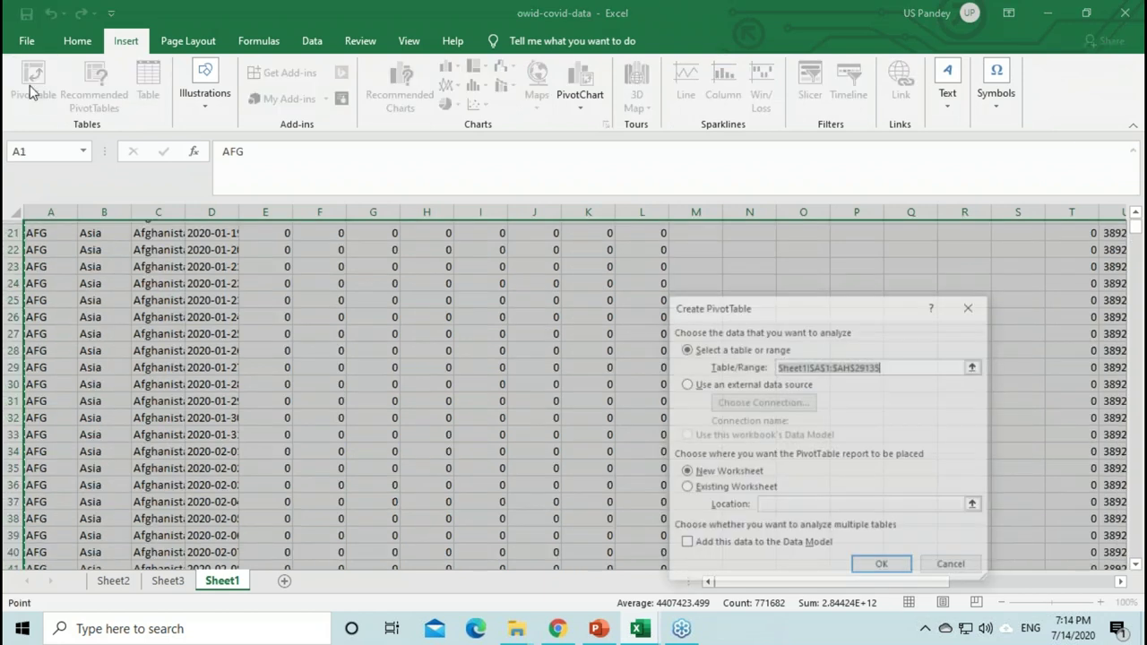
pyautogui.click(881, 564)
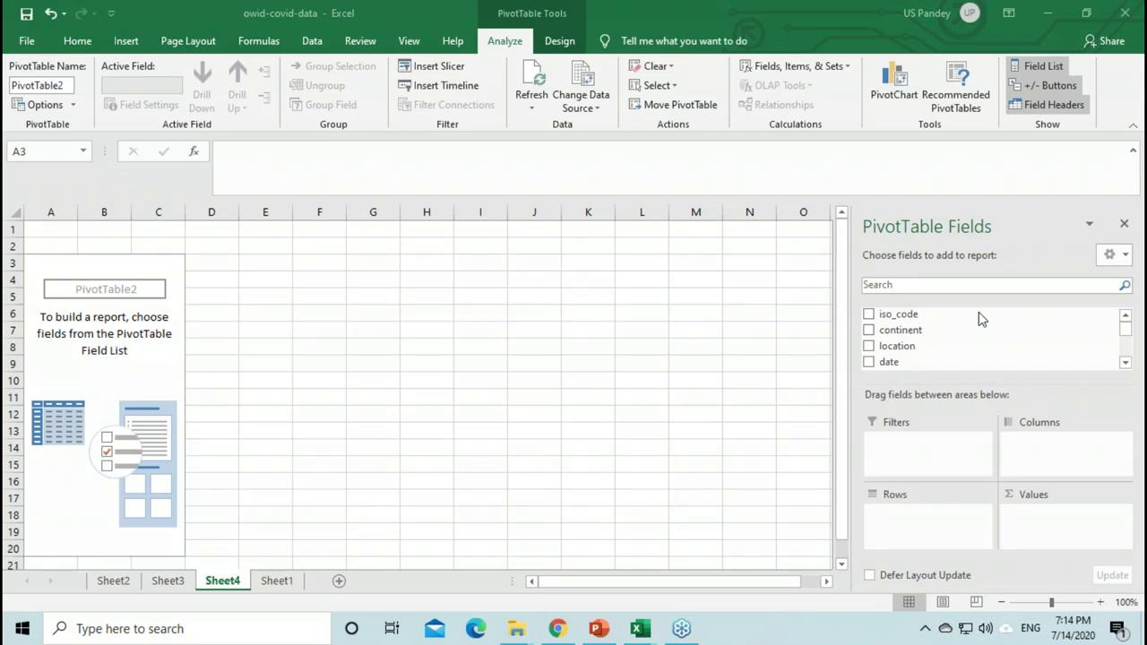
# Step: Add the location field to the PivotTable's rows and look through the resulting list of countries
pyautogui.click(1125, 328)
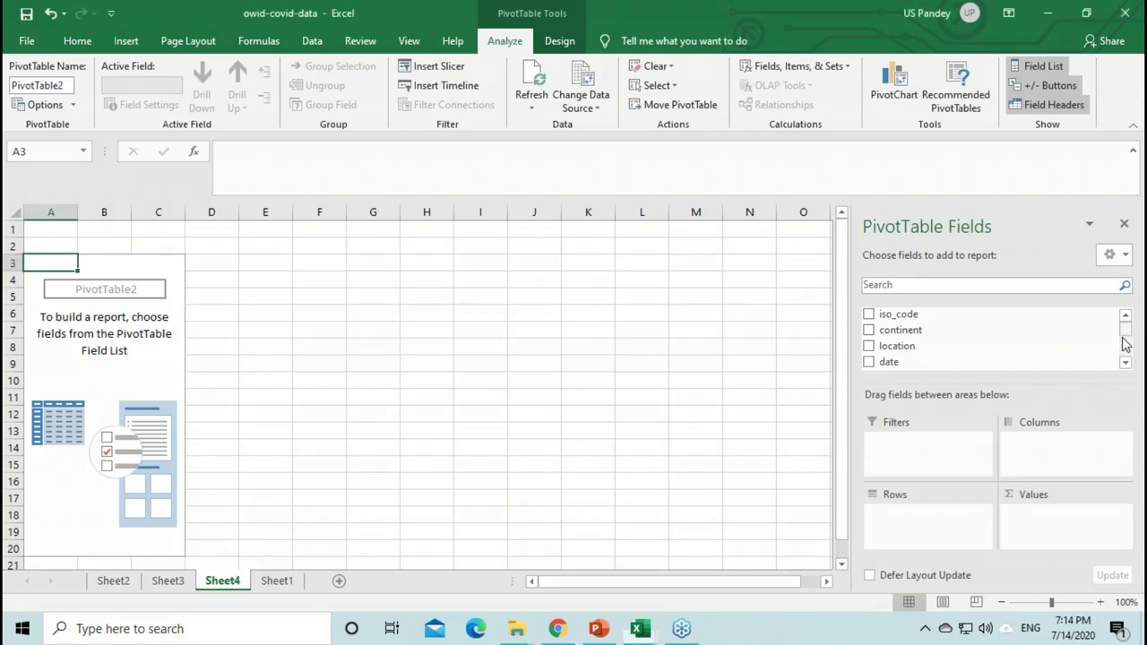
pyautogui.moveTo(1125, 337)
pyautogui.mouseDown()
pyautogui.moveTo(1127, 359)
pyautogui.moveTo(1127, 325)
pyautogui.mouseUp()
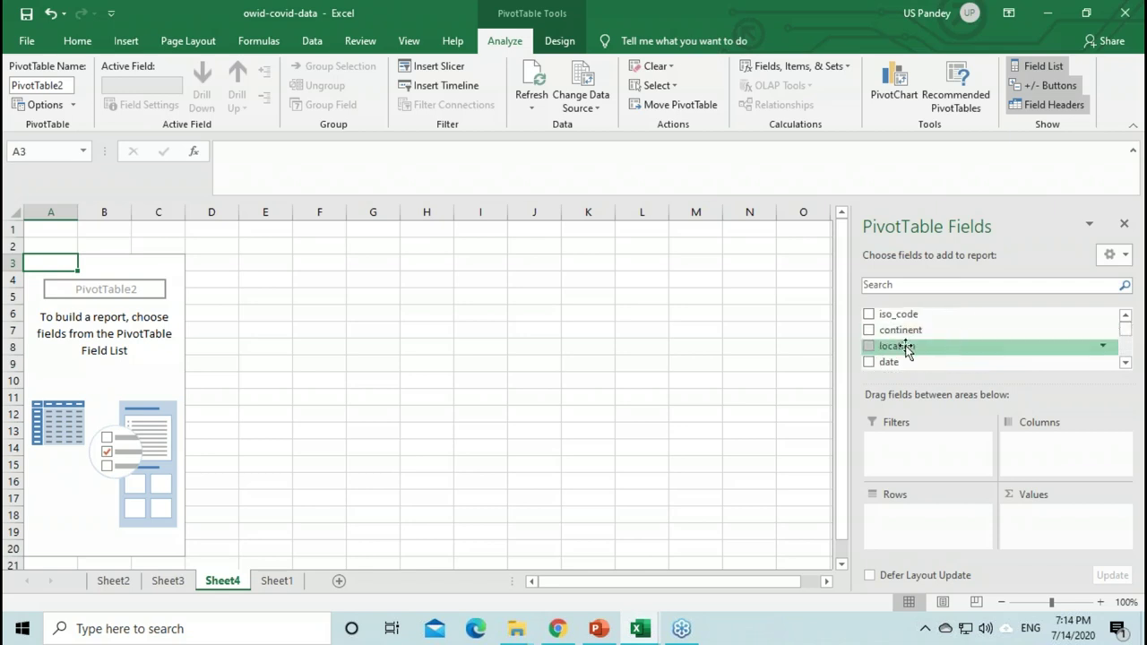
pyautogui.moveTo(907, 350); pyautogui.dragTo(941, 532)
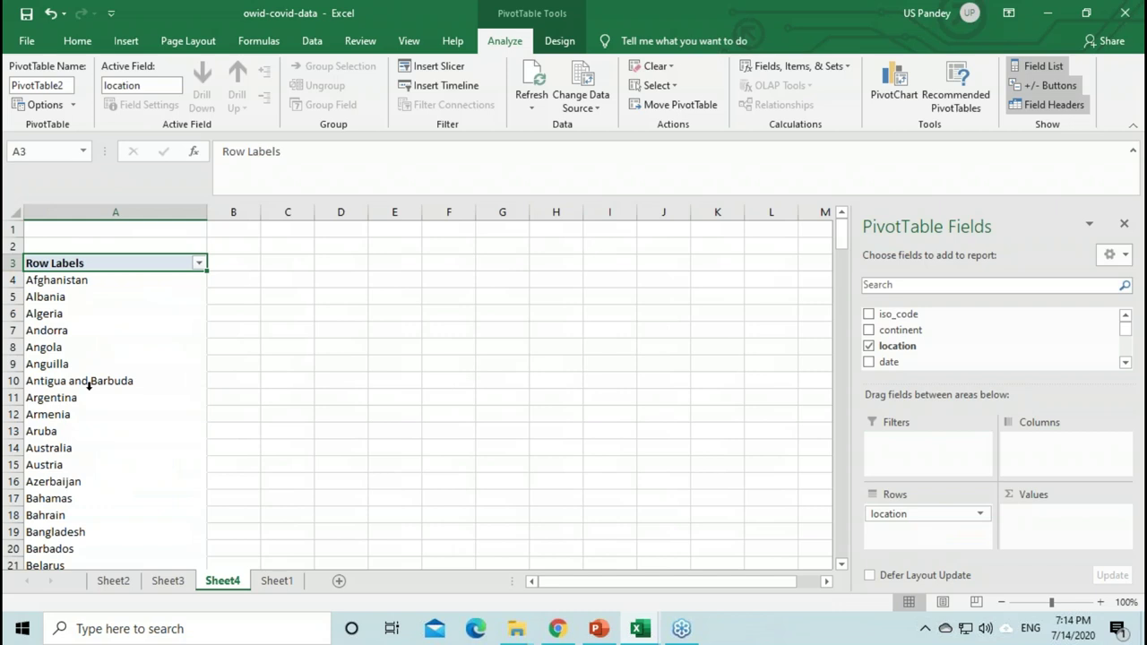
pyautogui.scroll(-1, 89, 386)
pyautogui.scroll(-20, 88, 385)
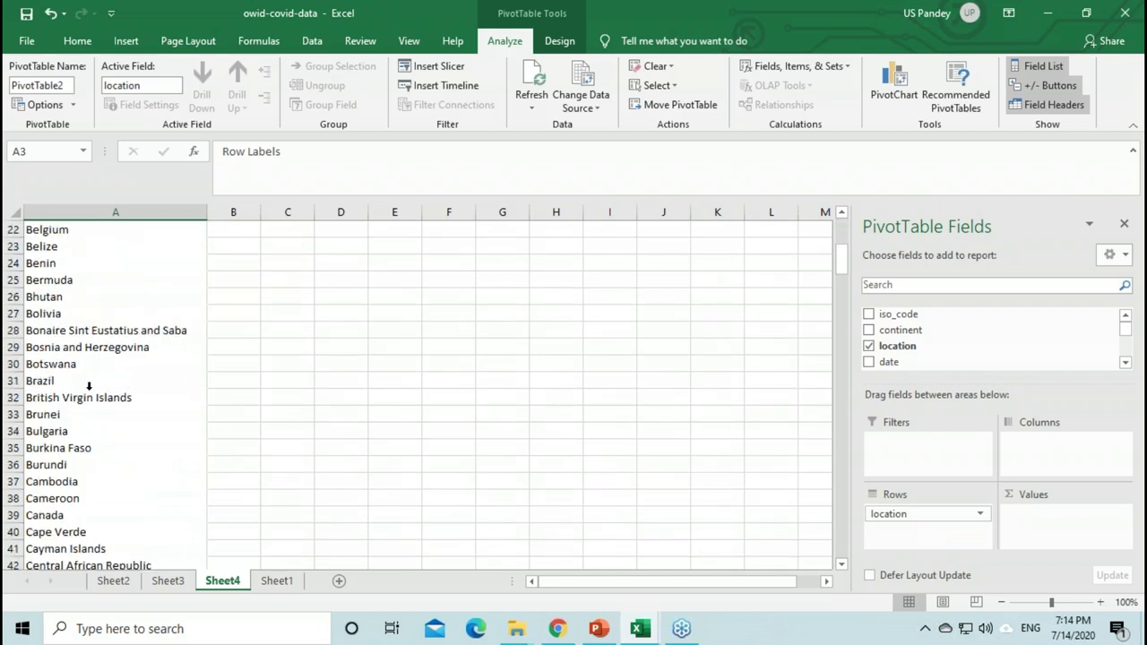
pyautogui.scroll(5, 88, 386)
pyautogui.scroll(17, 89, 385)
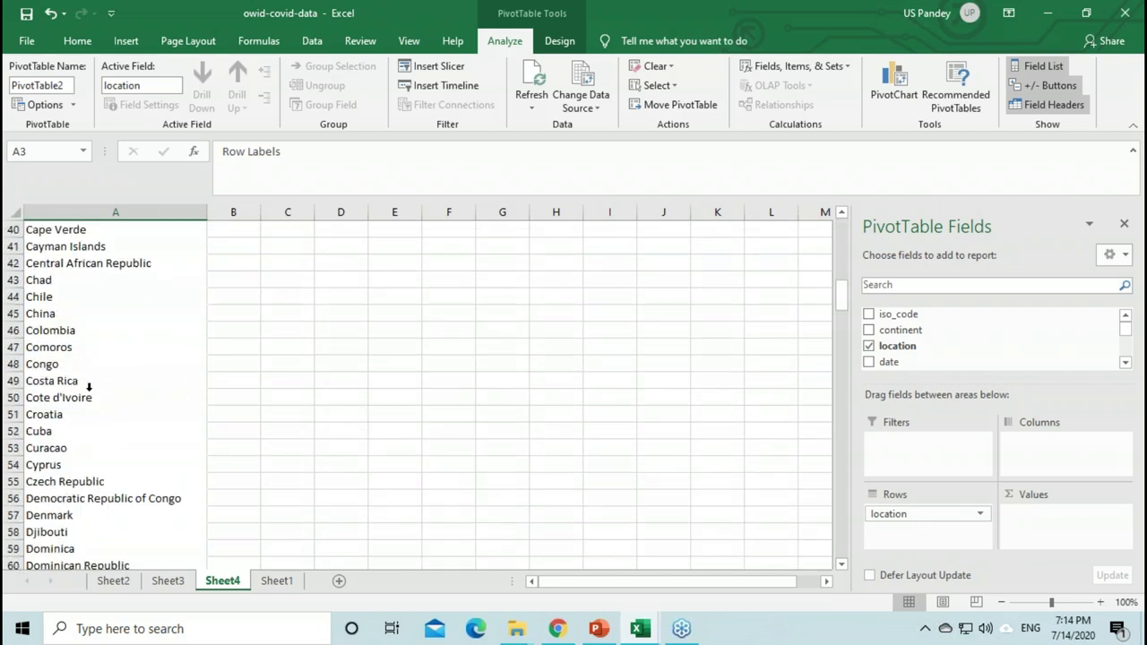
# Step: Add the total_cases_per_million field to the PivotTable's values
pyautogui.click(1126, 363)
pyautogui.click(1126, 363)
pyautogui.click(1125, 363)
pyautogui.click(1127, 364)
pyautogui.click(1127, 364)
pyautogui.click(1128, 364)
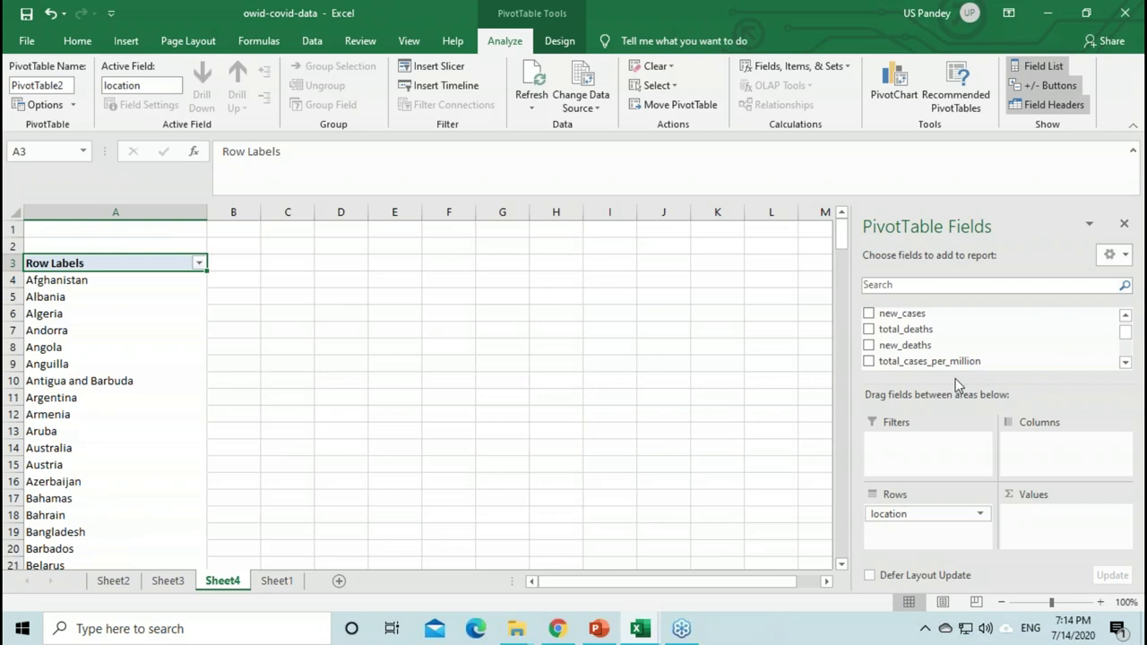
pyautogui.moveTo(952, 365); pyautogui.dragTo(1067, 527)
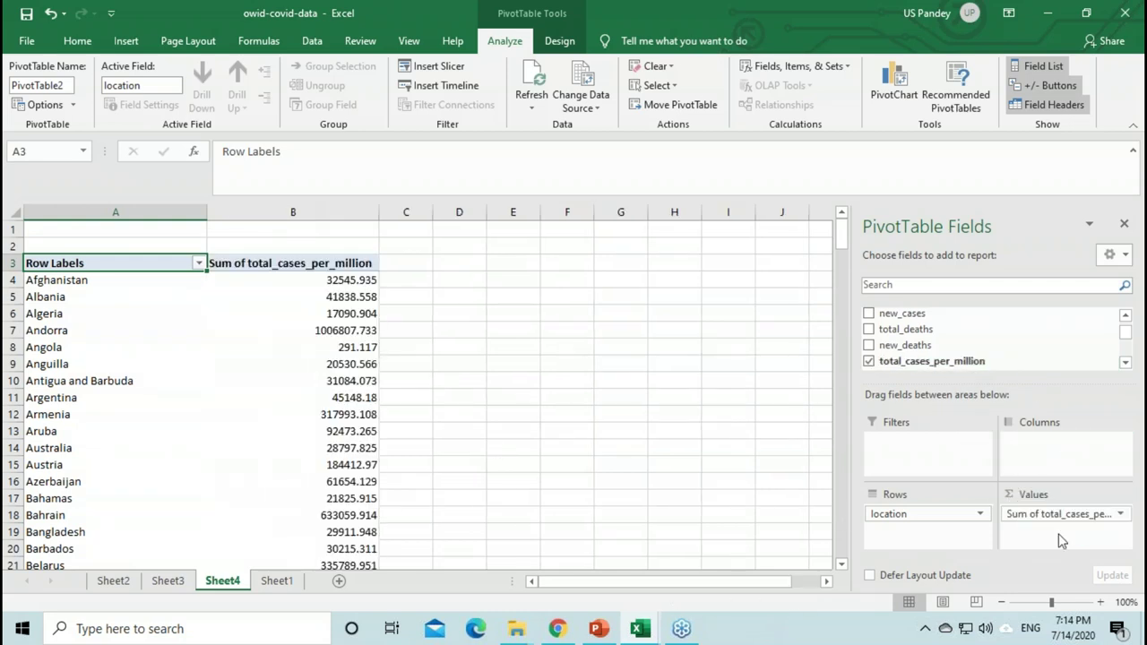
# Step: Summarize the total_cases_per_million value field by Max instead of Sum
pyautogui.click(1108, 520)
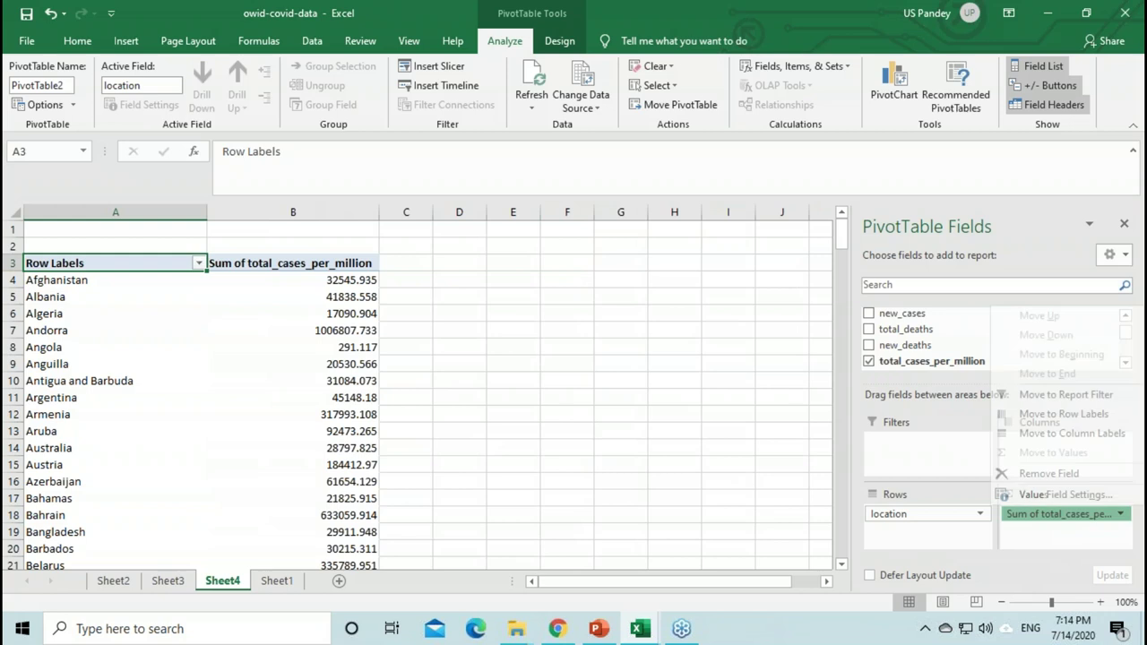
pyautogui.click(1092, 499)
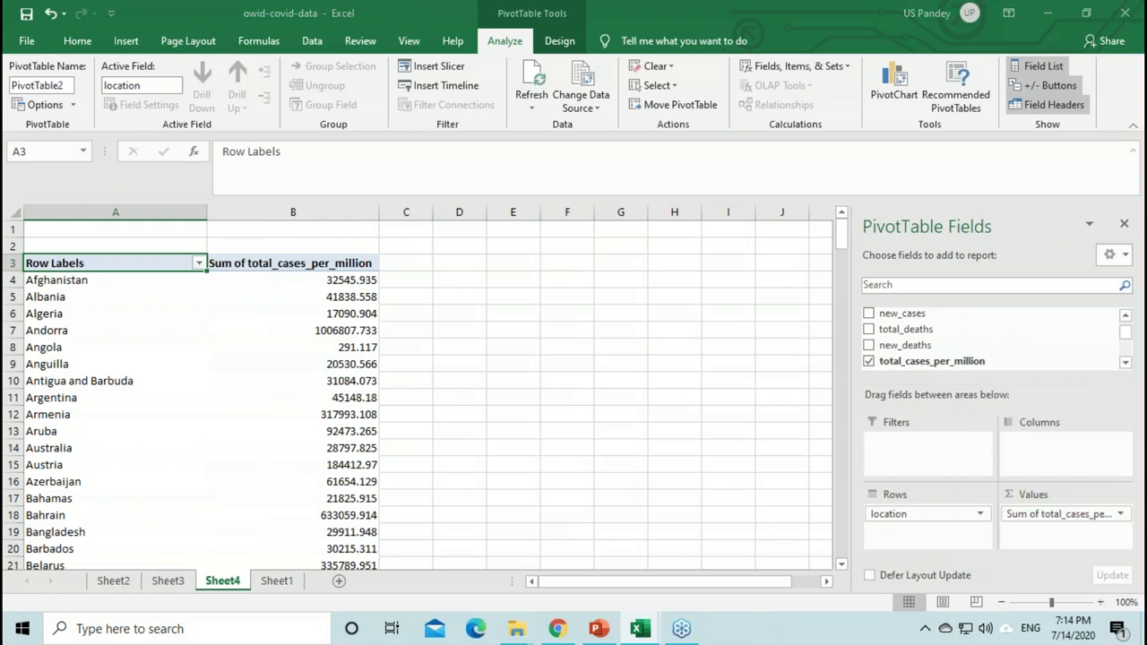
pyautogui.click(687, 489)
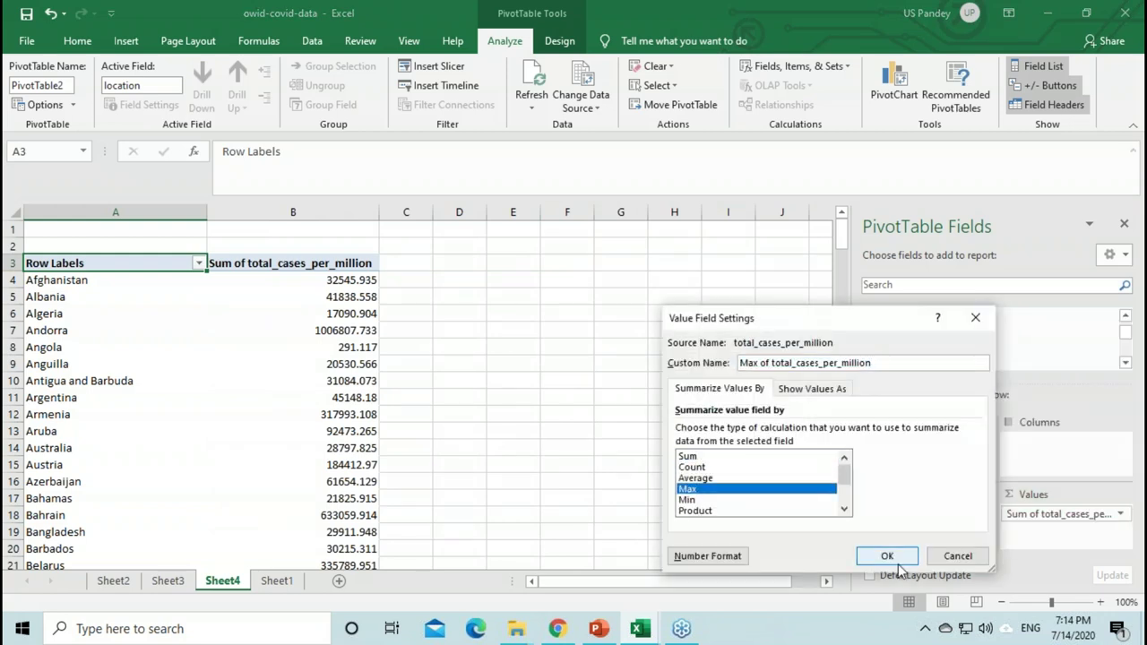
pyautogui.click(887, 557)
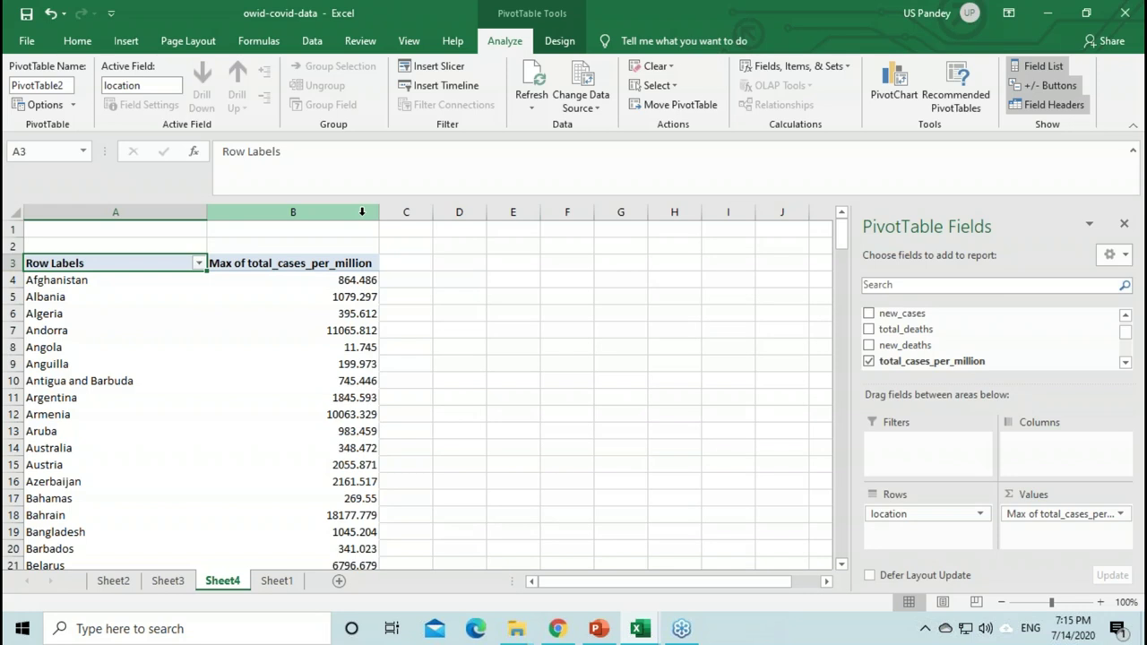
# Step: Format column B, holding the maximum total cases per million, as Number with 0 decimal places and a 1000 separator
pyautogui.moveTo(362, 211); pyautogui.dragTo(359, 347)
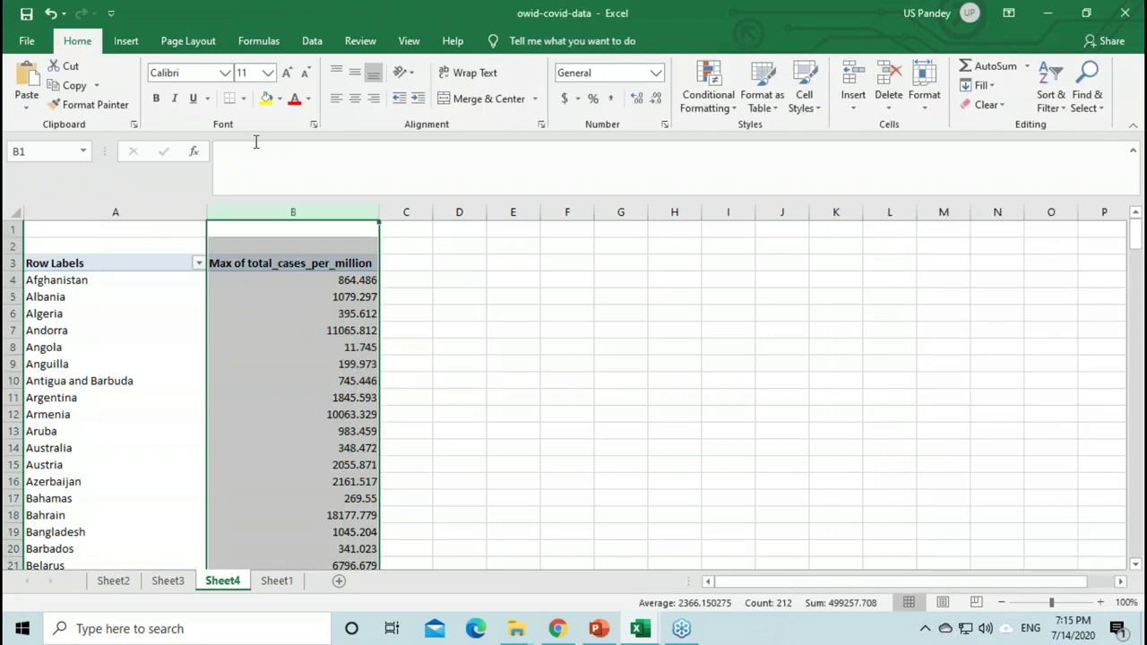
pyautogui.rightClick(308, 418)
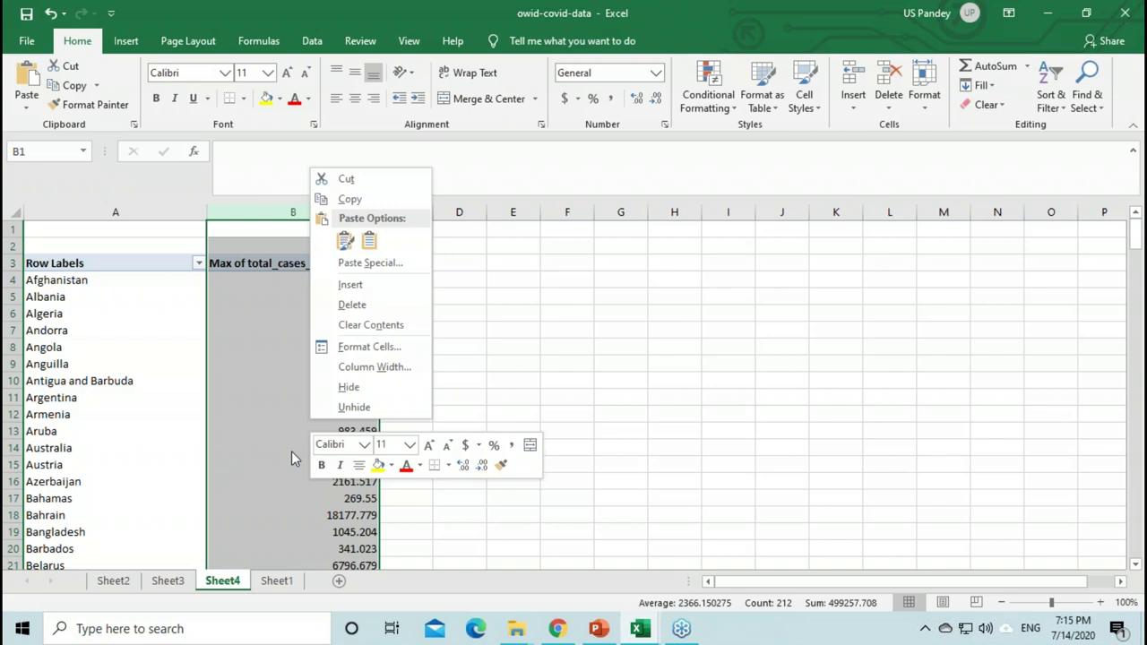
pyautogui.click(370, 347)
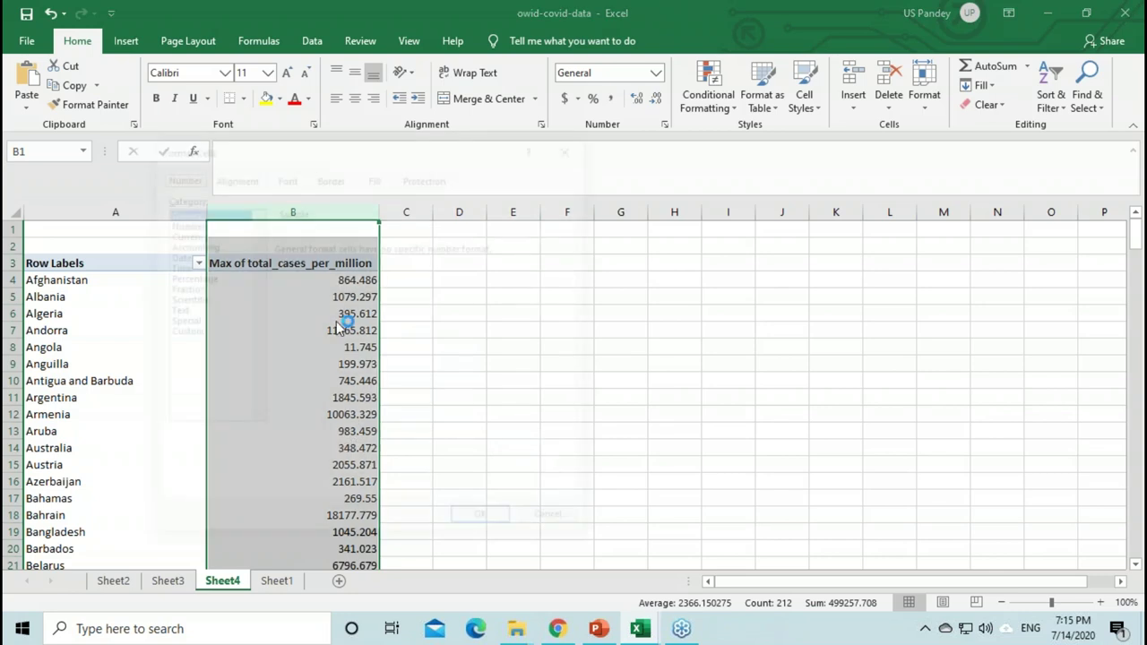
pyautogui.click(191, 224)
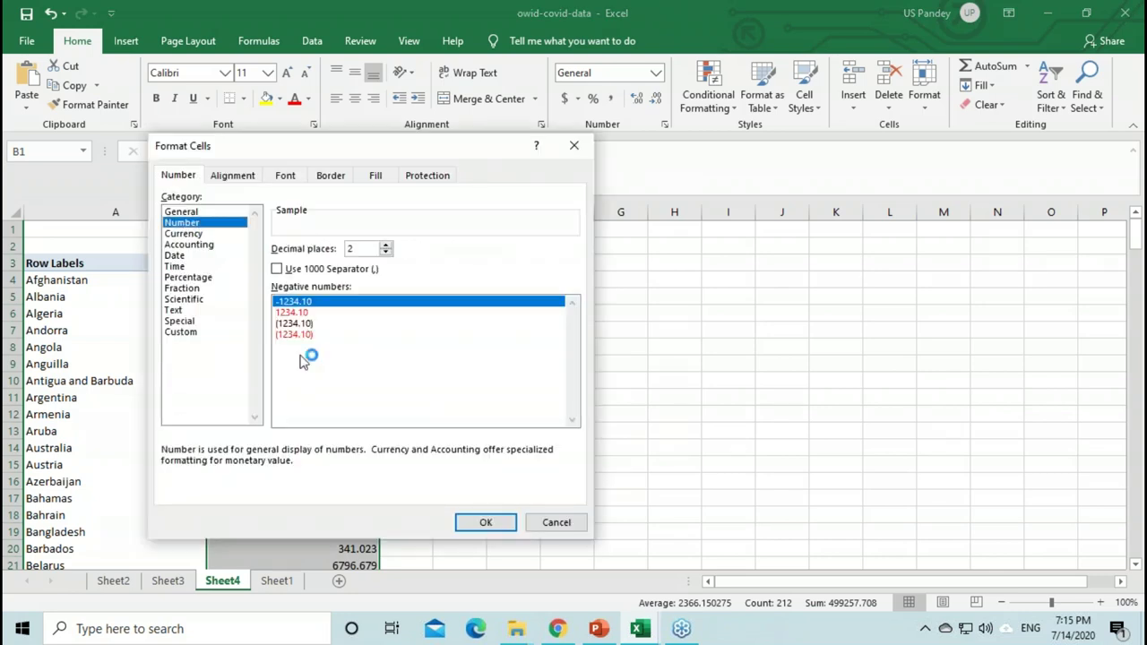
pyautogui.click(385, 244)
pyautogui.click(386, 254)
pyautogui.click(386, 254)
pyautogui.click(386, 253)
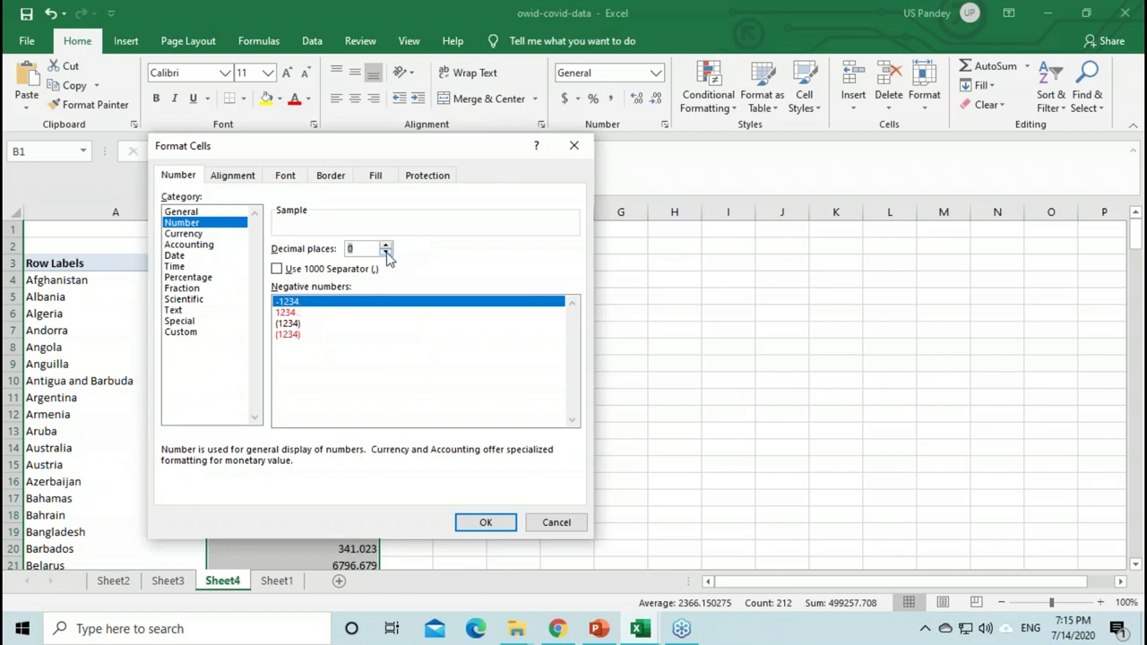
pyautogui.click(278, 269)
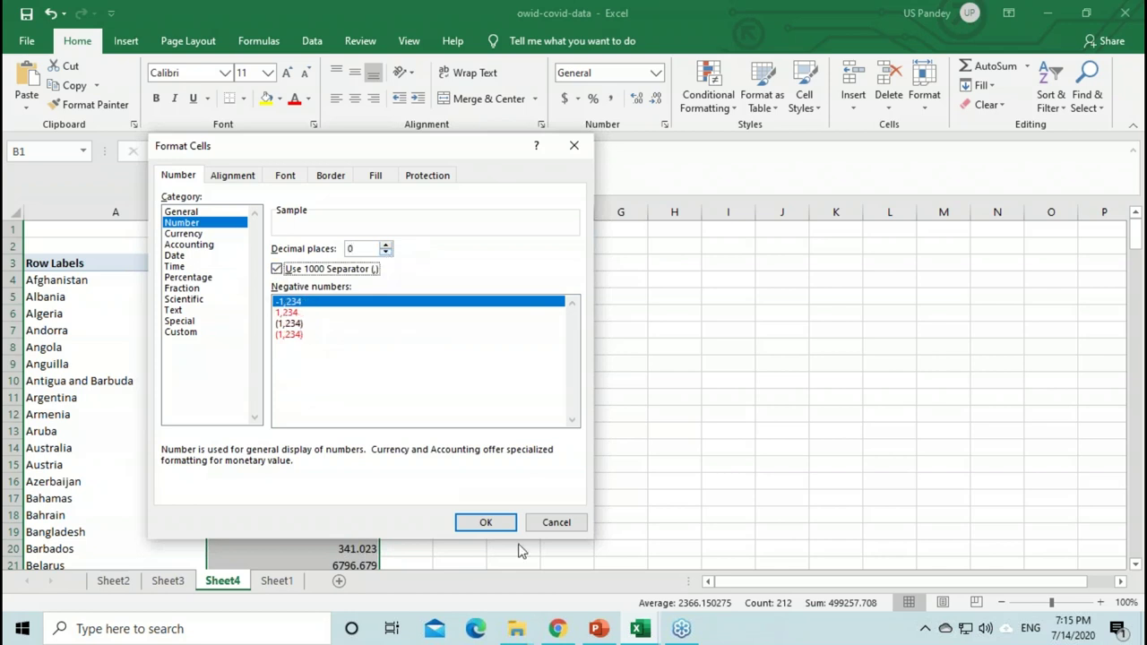
pyautogui.click(498, 527)
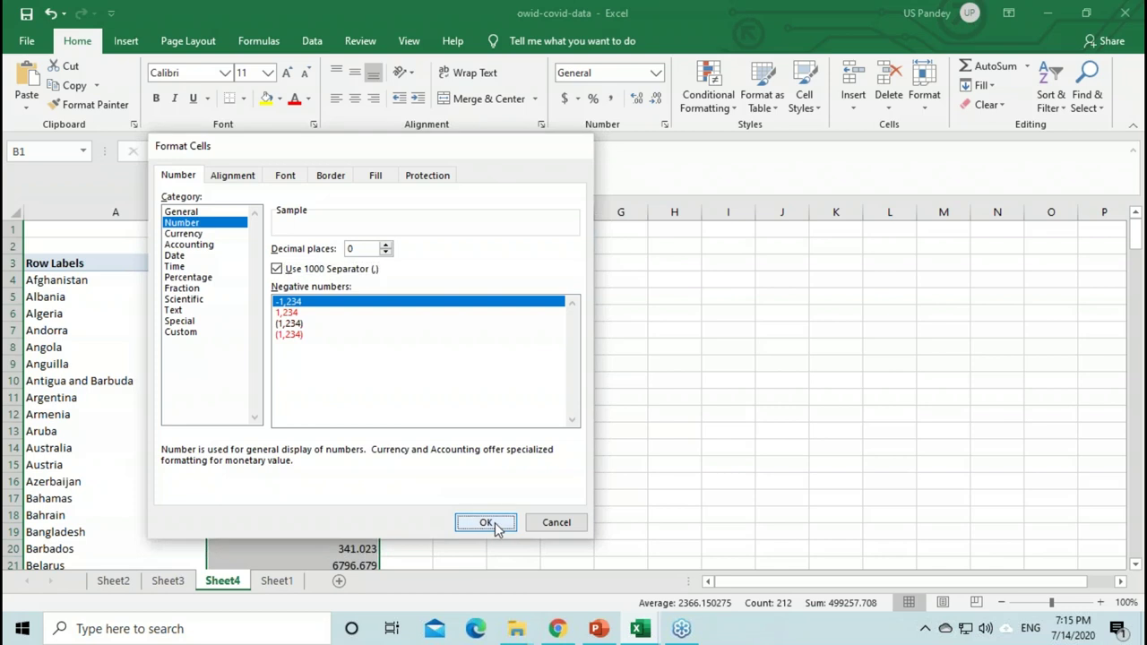
# Step: Sort the PivotTable by maximum total cases per million from largest to smallest
pyautogui.click(302, 330)
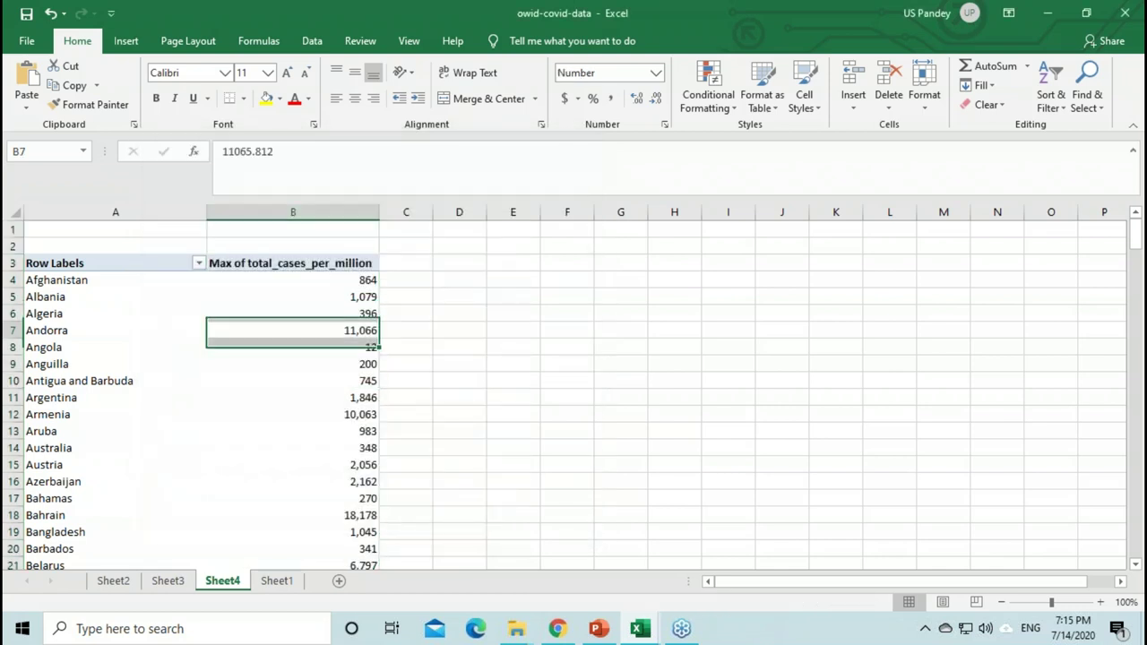
pyautogui.rightClick(350, 331)
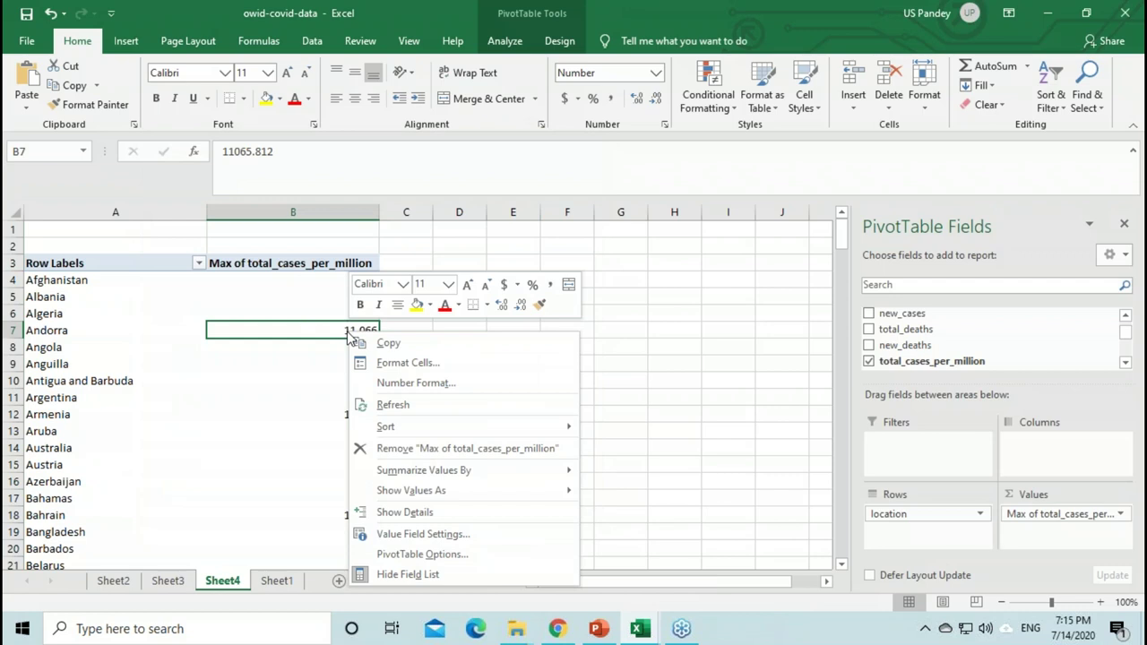
pyautogui.moveTo(427, 434)
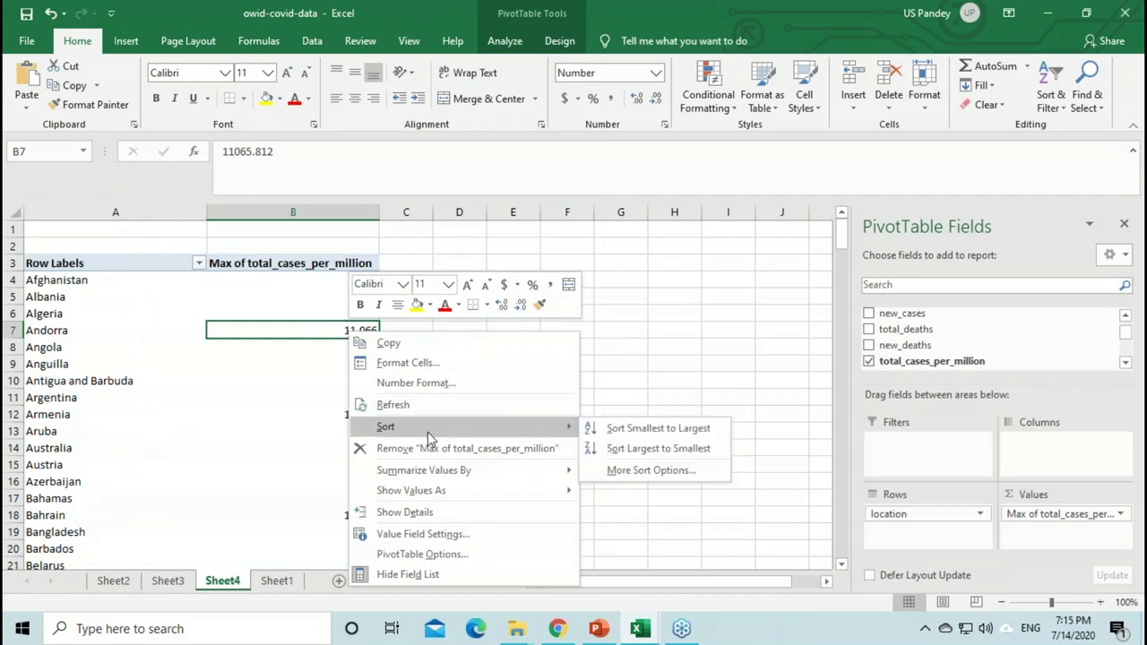
pyautogui.click(658, 448)
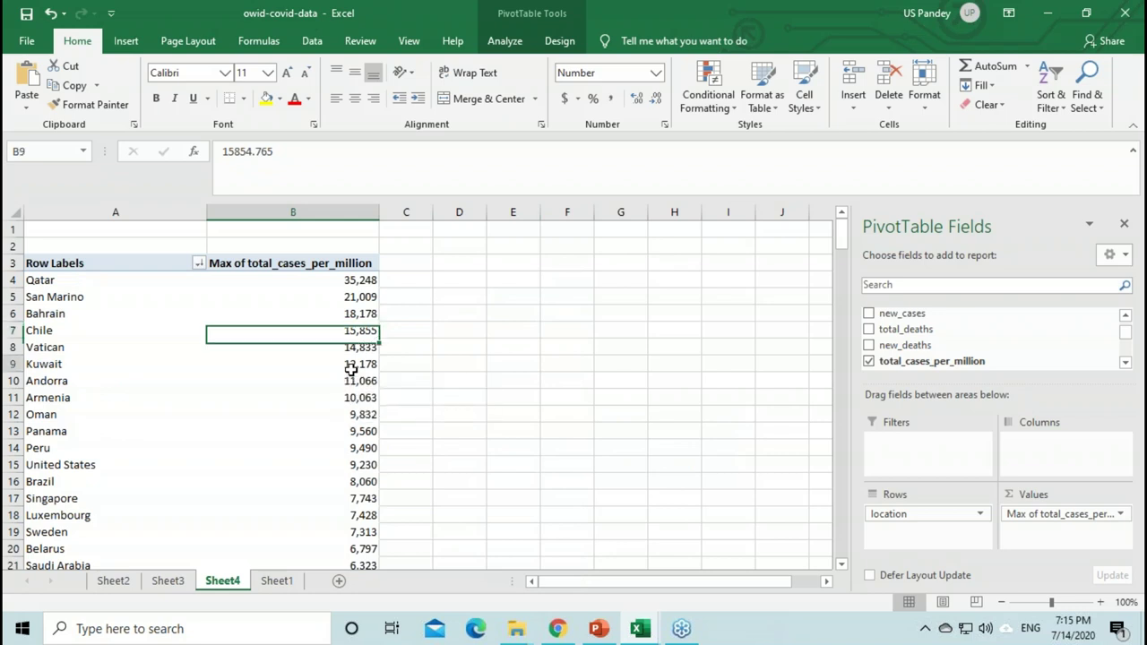
# Step: Show the maximum total_cases_per_million values as % of Grand Total
pyautogui.rightClick(352, 369)
pyautogui.moveTo(433, 276)
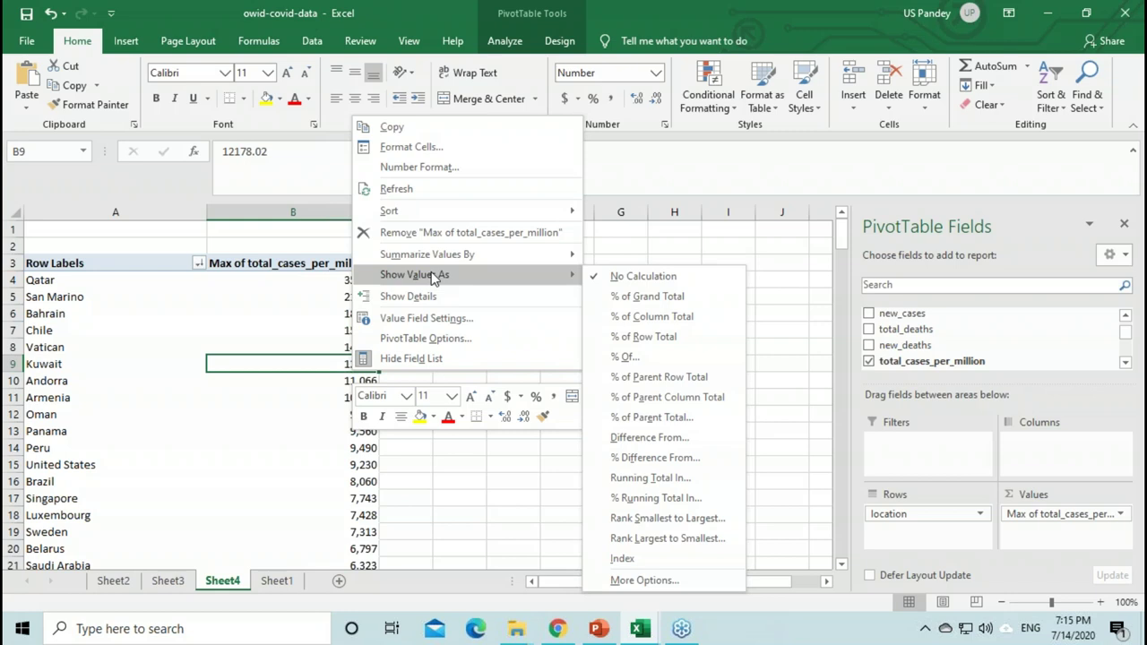
pyautogui.click(642, 297)
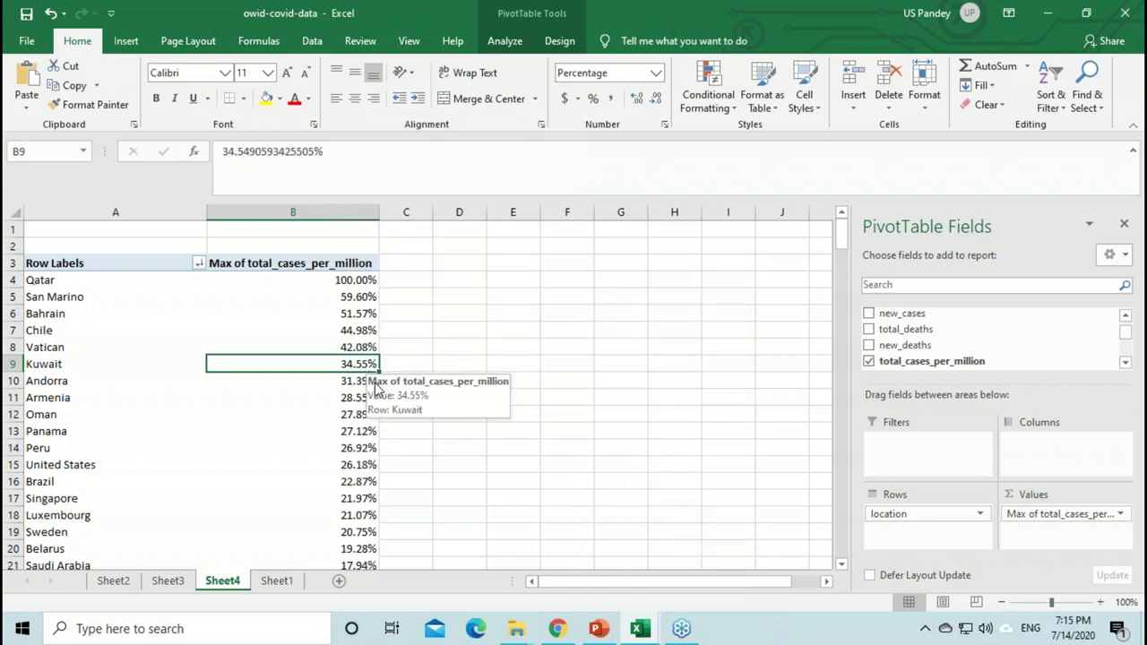
# Step: Switch the maximum total_cases_per_million values to display as % of Row Total
pyautogui.click(359, 298)
pyautogui.rightClick(358, 298)
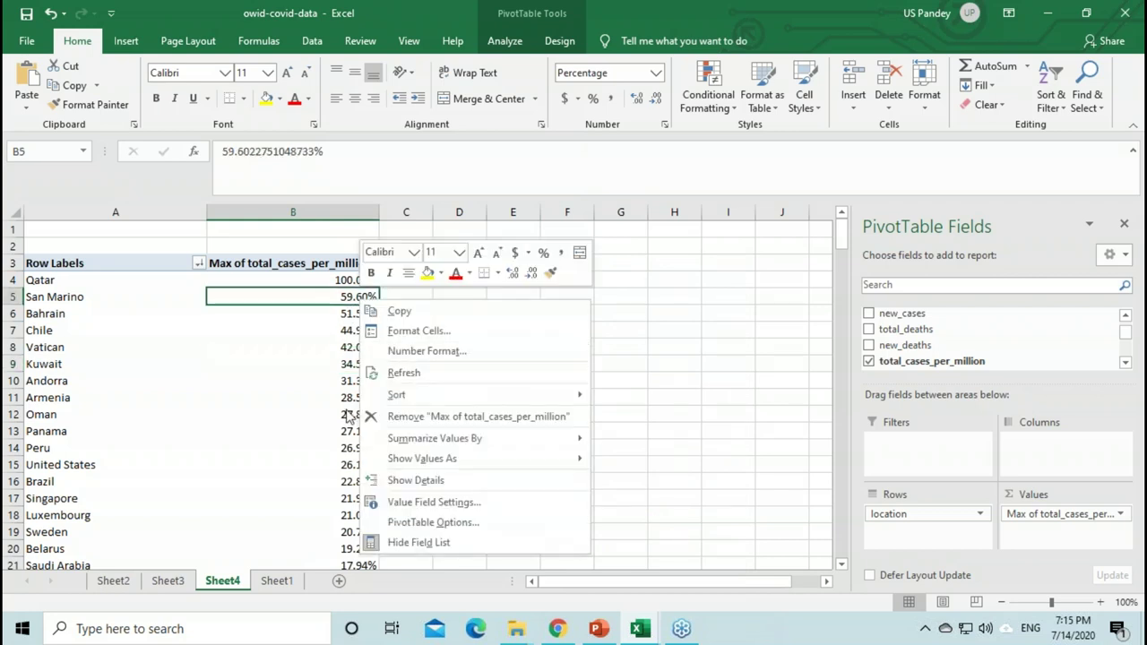
pyautogui.moveTo(426, 466)
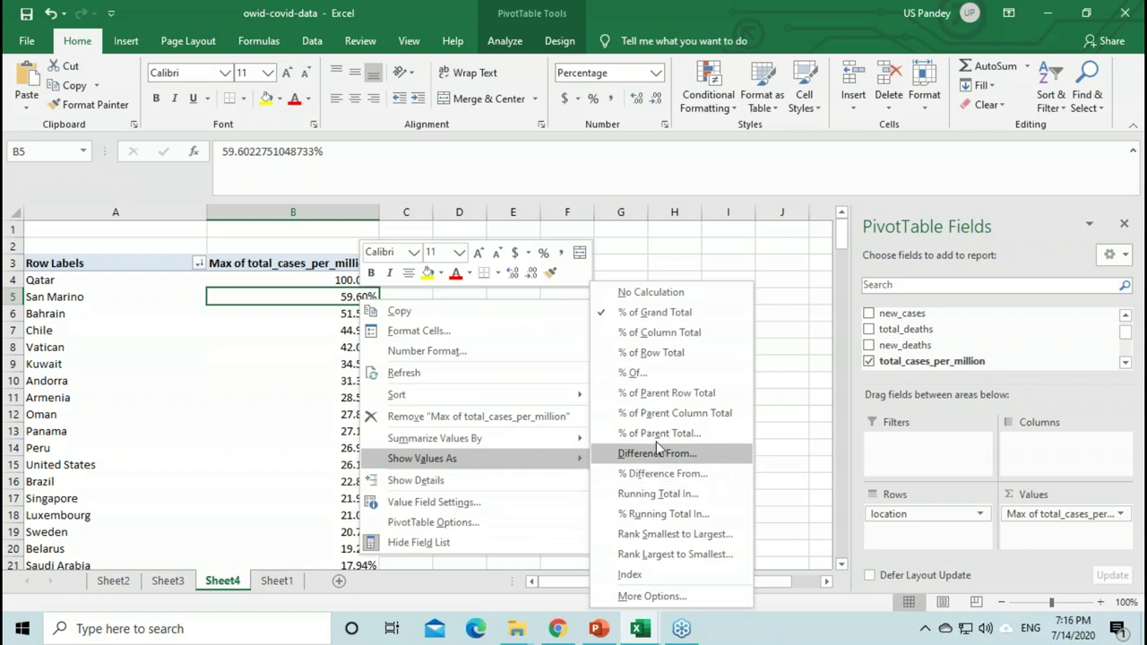
pyautogui.click(653, 352)
# Step: Summarize the total_cases_per_million value field by Average
pyautogui.rightClick(343, 283)
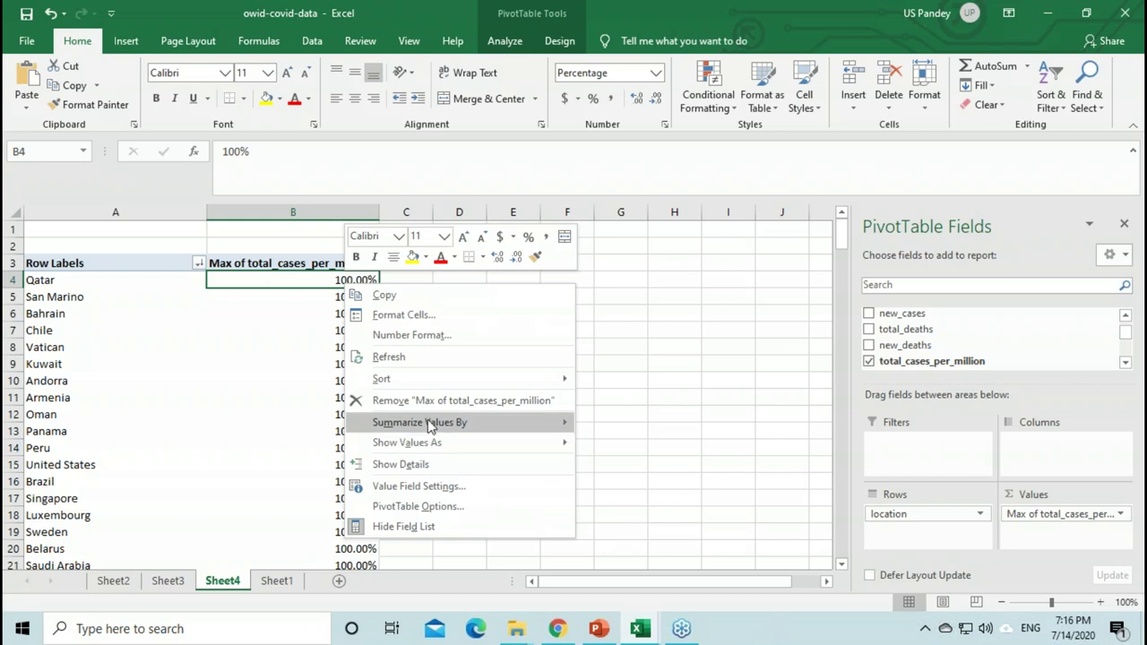
pyautogui.moveTo(428, 427)
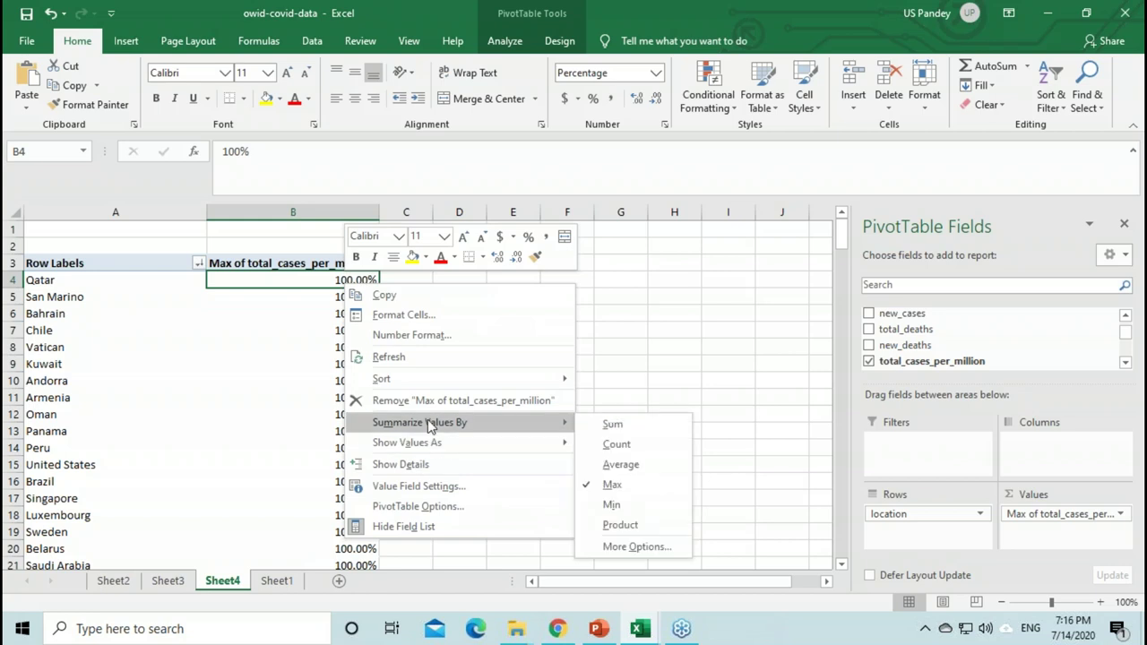
pyautogui.click(630, 465)
# Step: Show the average total_cases_per_million values as % of Parent Row Total
pyautogui.rightClick(363, 285)
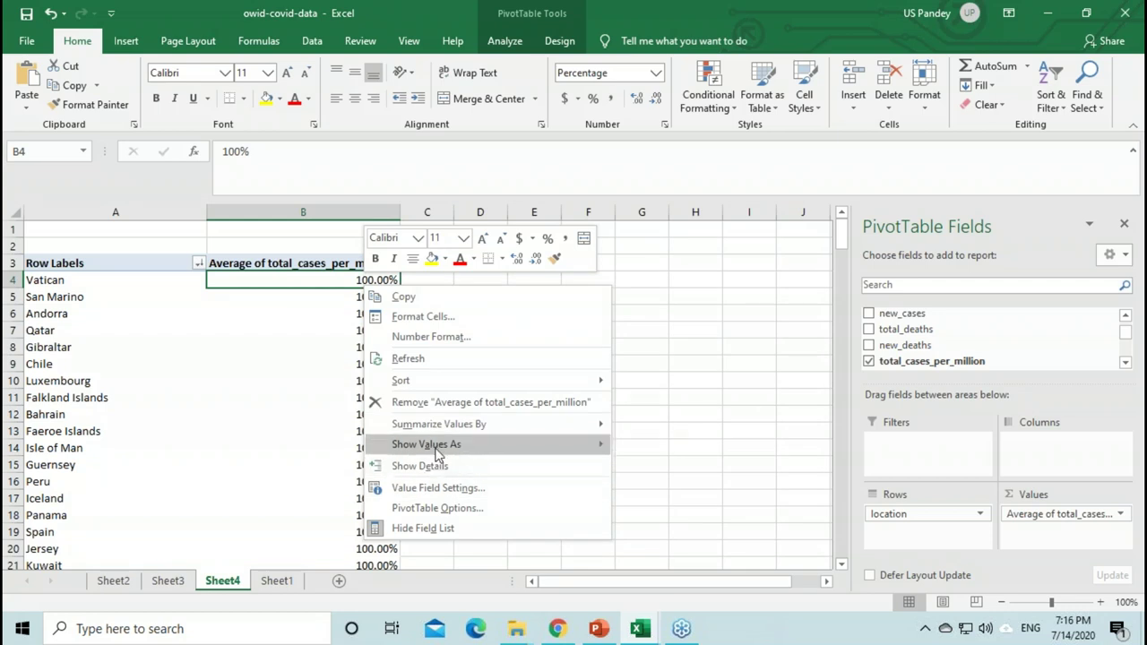
pyautogui.moveTo(436, 448)
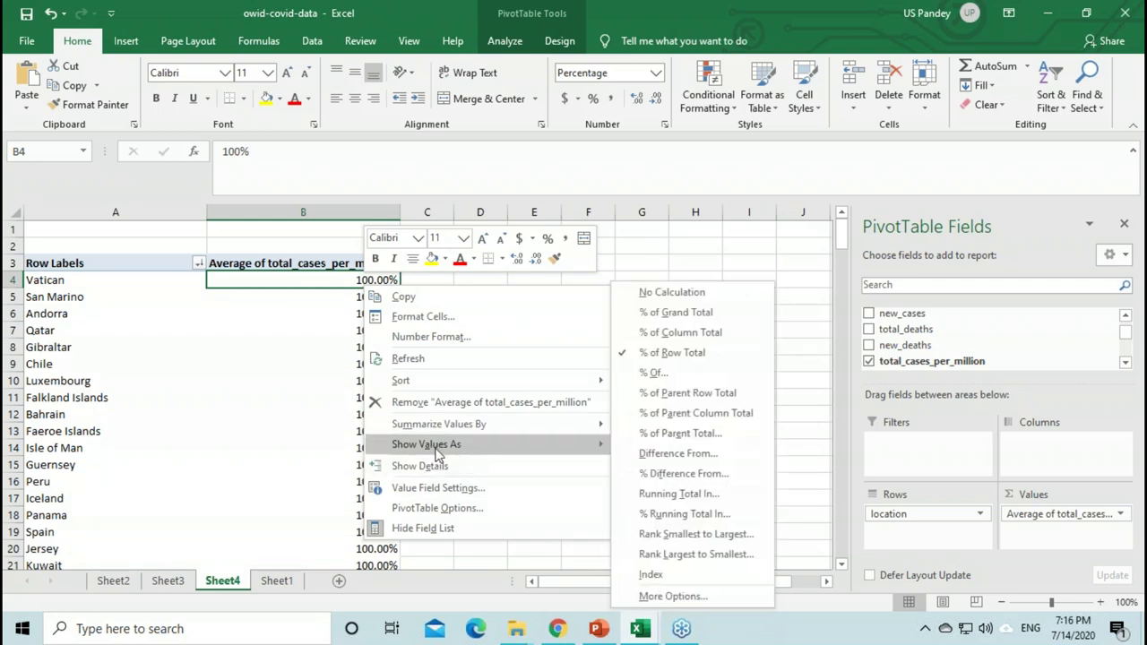
pyautogui.click(699, 398)
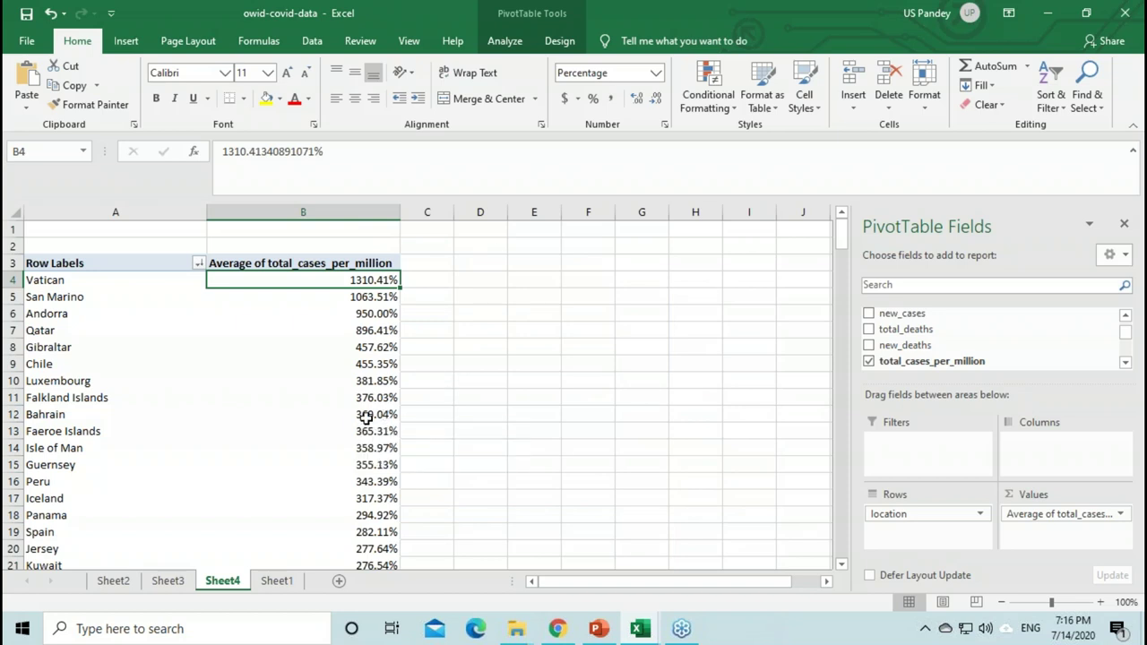
# Step: Examine the parent-row percentages of average total cases per million across the list of countries
pyautogui.scroll(-1, 365, 418)
pyautogui.scroll(-8, 366, 417)
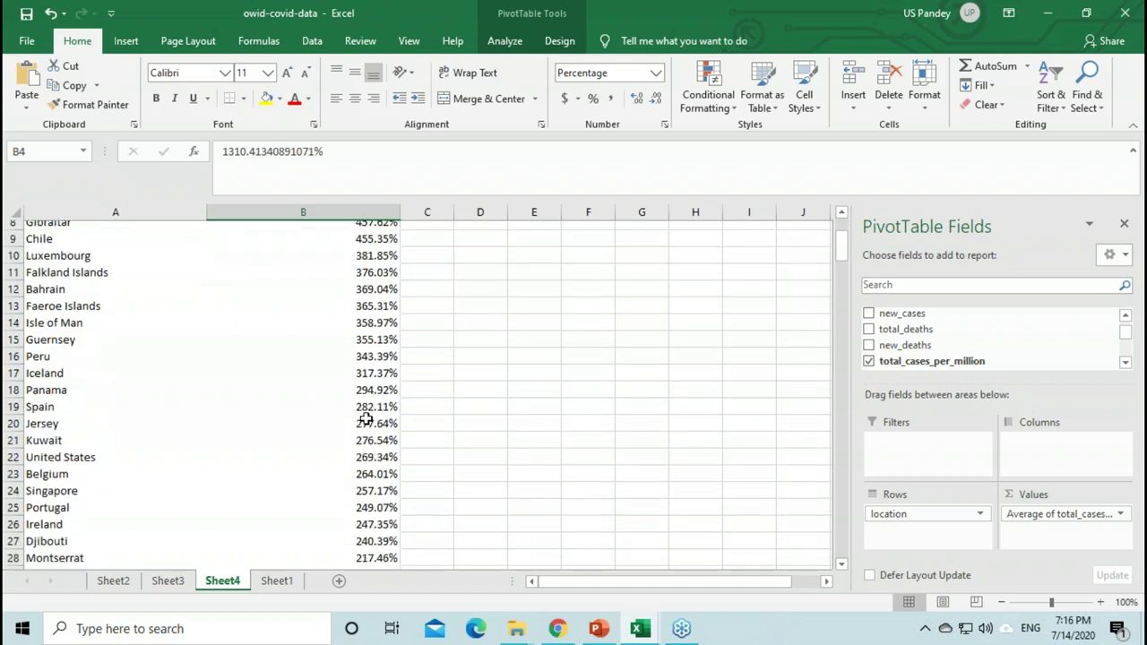
pyautogui.scroll(-3, 366, 417)
pyautogui.scroll(12, 366, 418)
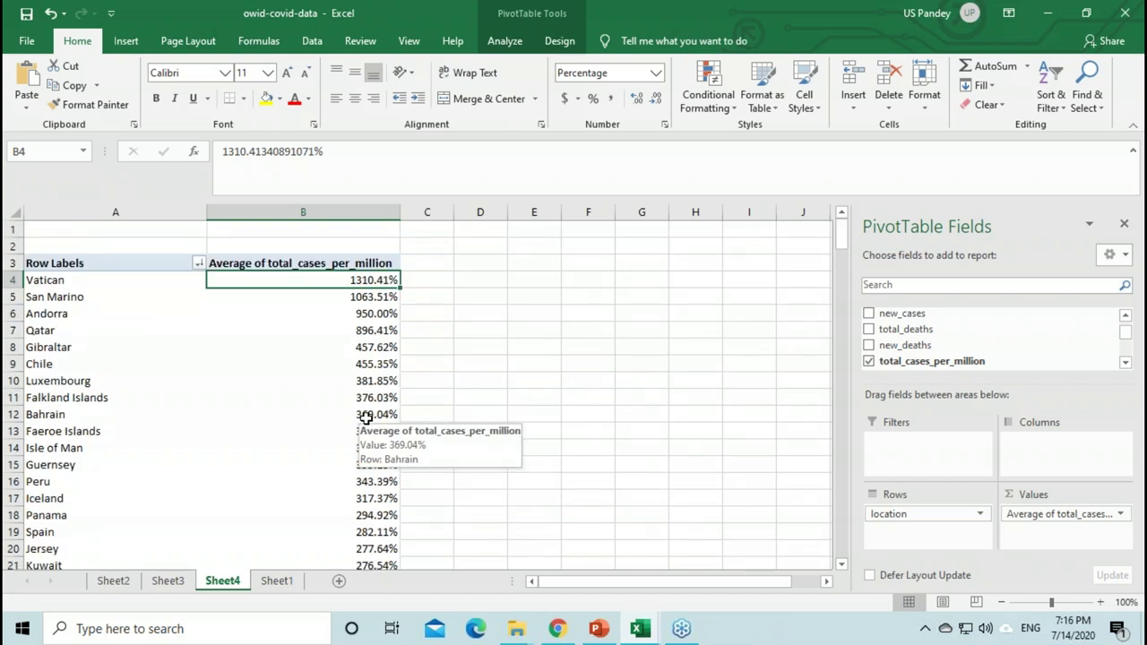
pyautogui.scroll(-6, 366, 418)
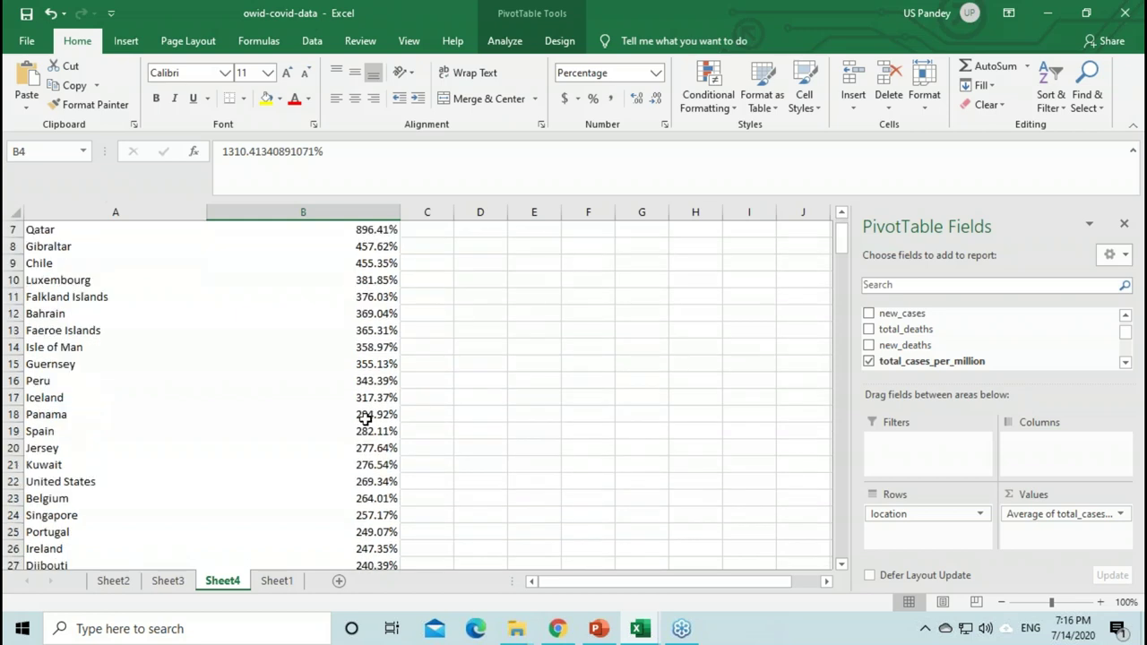
pyautogui.scroll(-6, 366, 420)
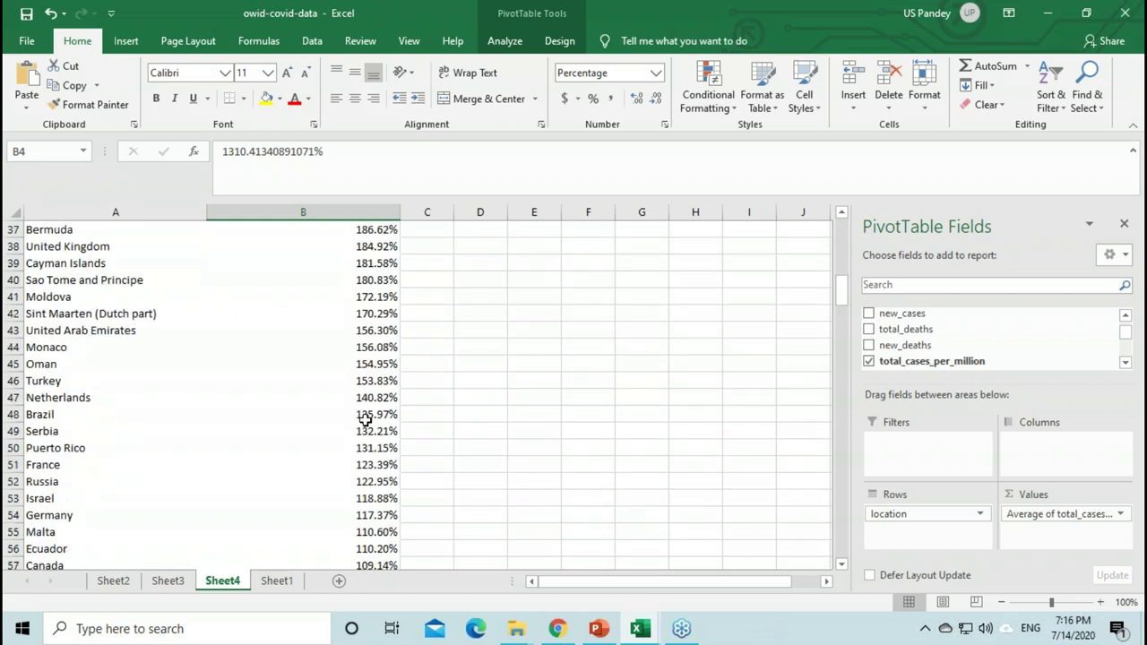
pyautogui.scroll(4, 366, 420)
pyautogui.scroll(7, 366, 421)
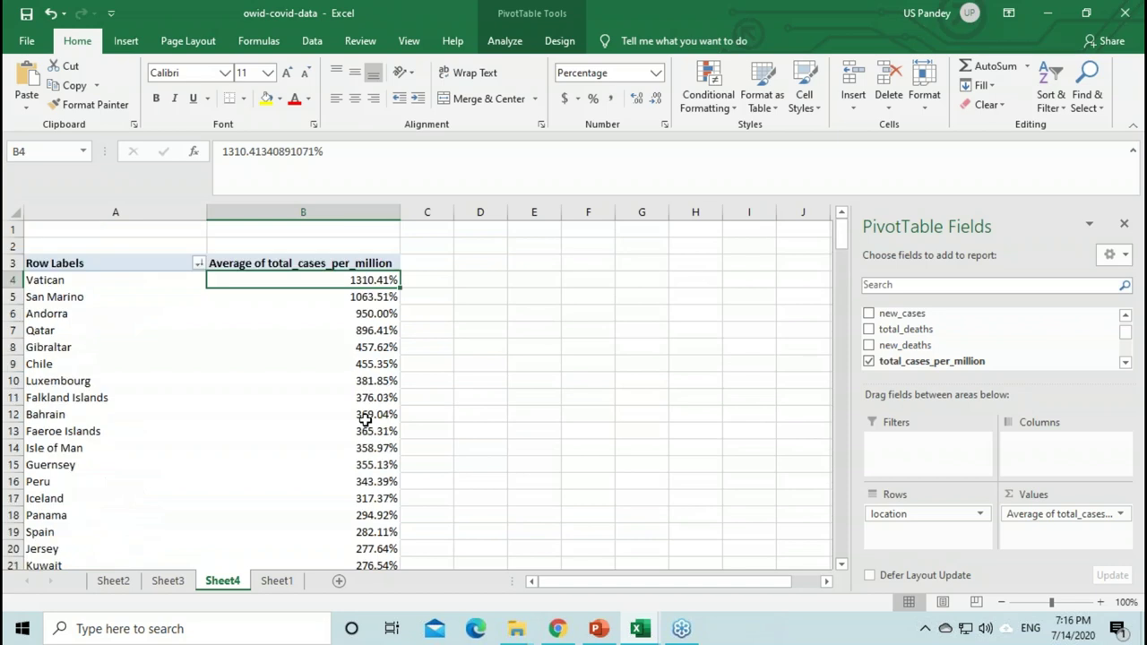
pyautogui.scroll(-3, 365, 420)
pyautogui.scroll(-3, 366, 420)
pyautogui.scroll(6, 366, 421)
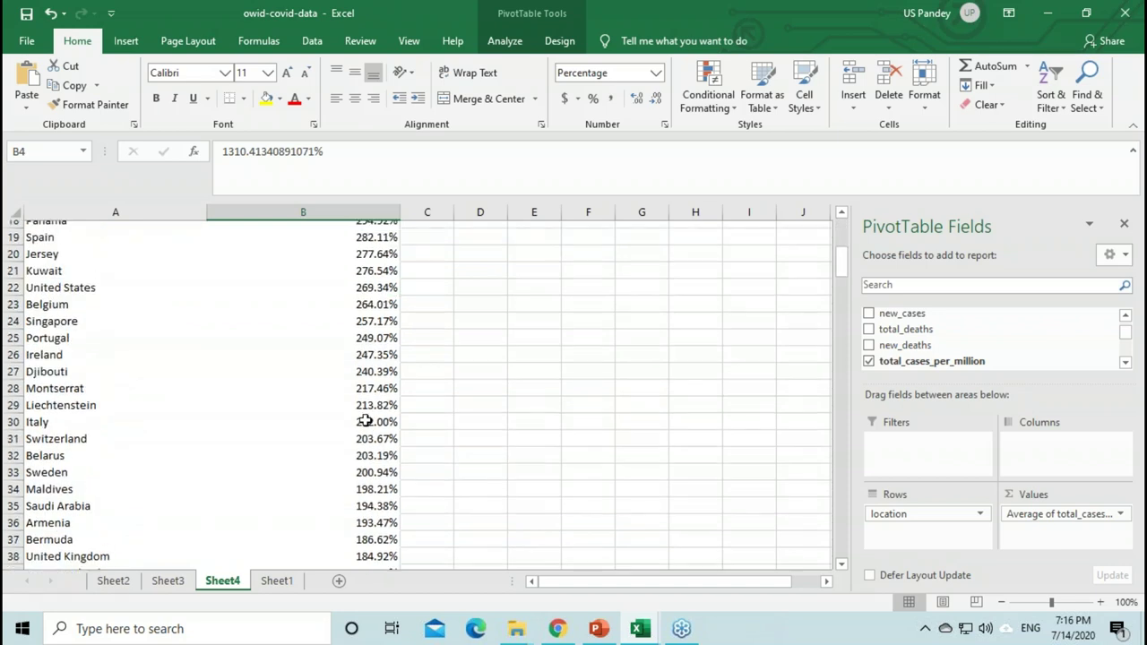
pyautogui.scroll(-1, 366, 420)
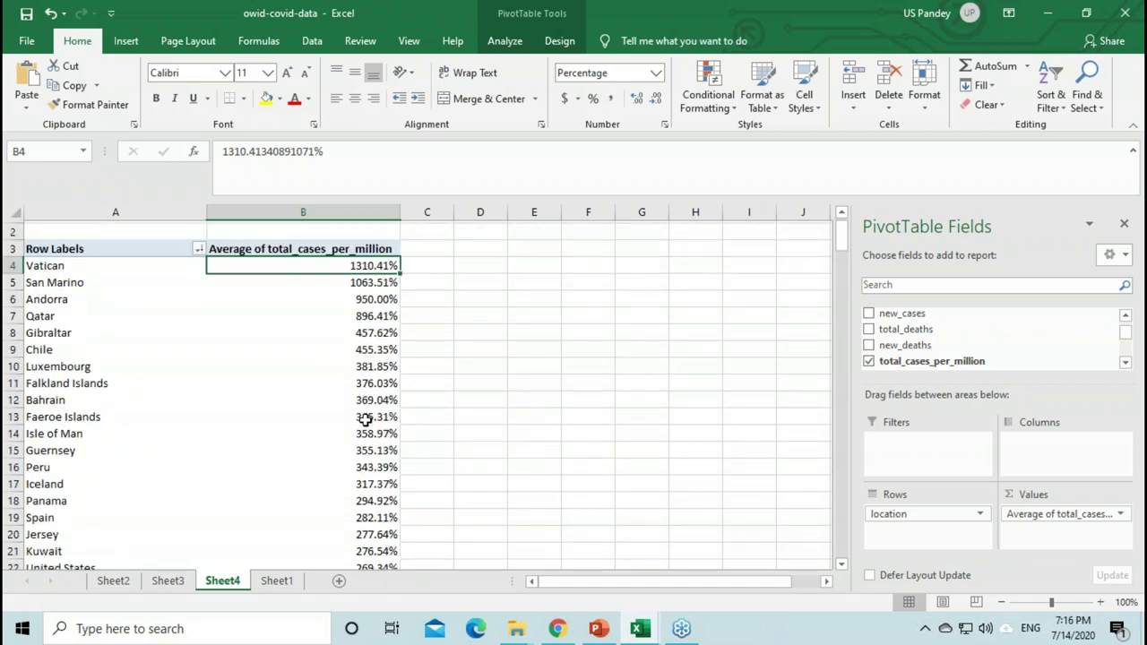
pyautogui.scroll(-3, 366, 421)
pyautogui.scroll(-7, 366, 420)
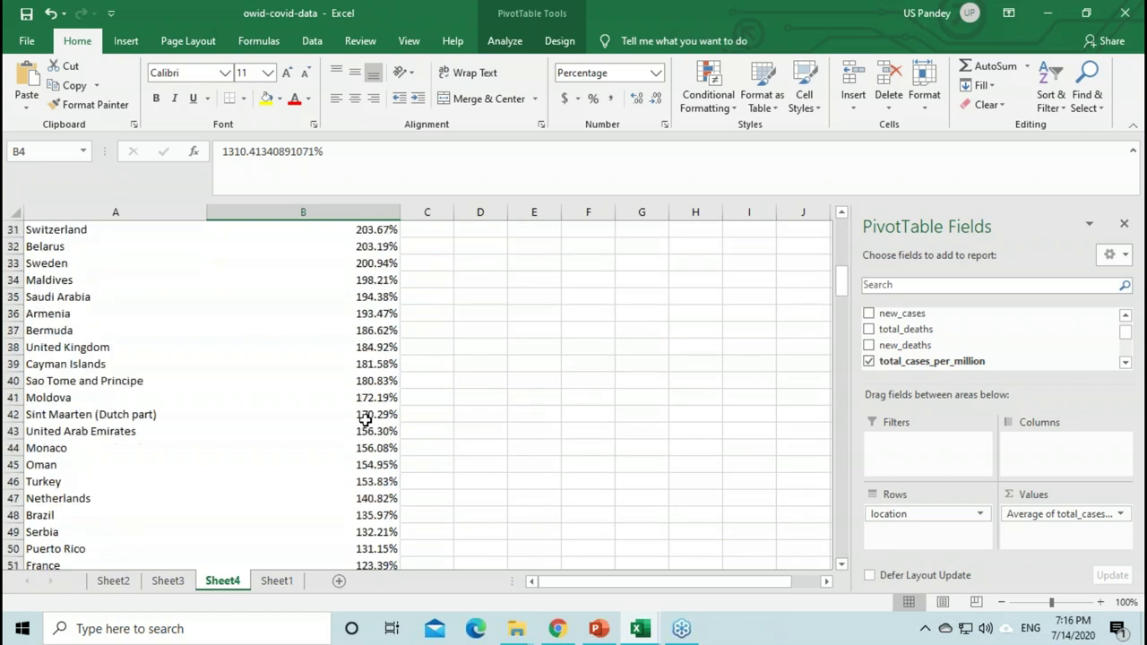
pyautogui.scroll(10, 365, 421)
# Step: Show the average total_cases_per_million values as Difference From, with base field location and base item Qatar
pyautogui.rightClick(379, 331)
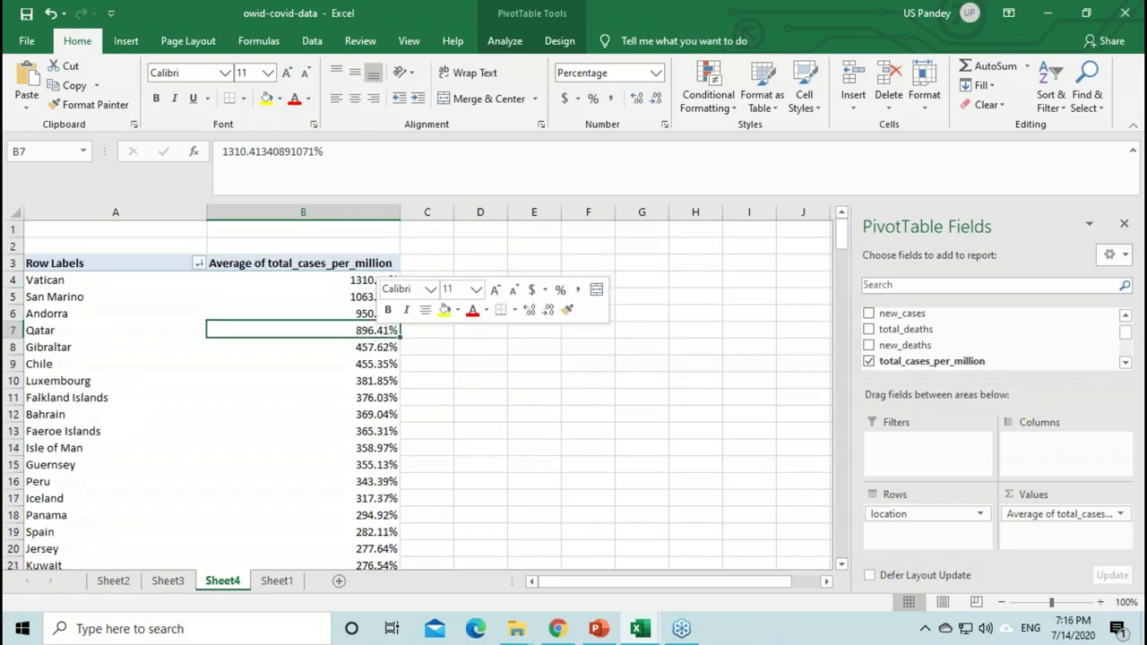
pyautogui.moveTo(448, 498)
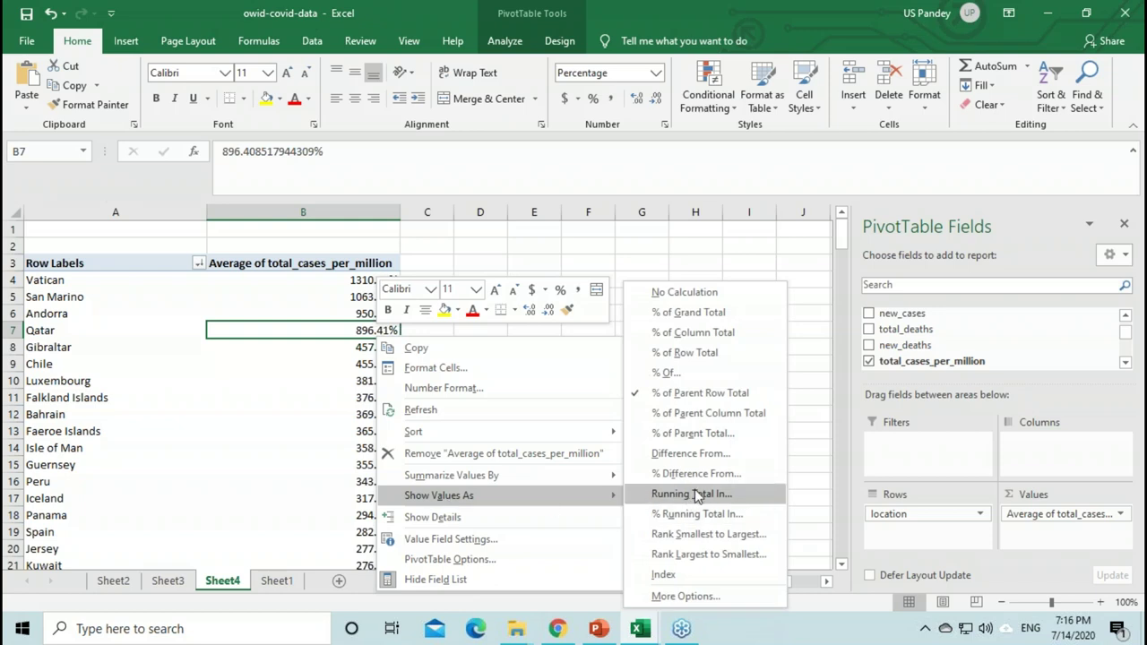
pyautogui.press('Escape')
pyautogui.press('Escape')
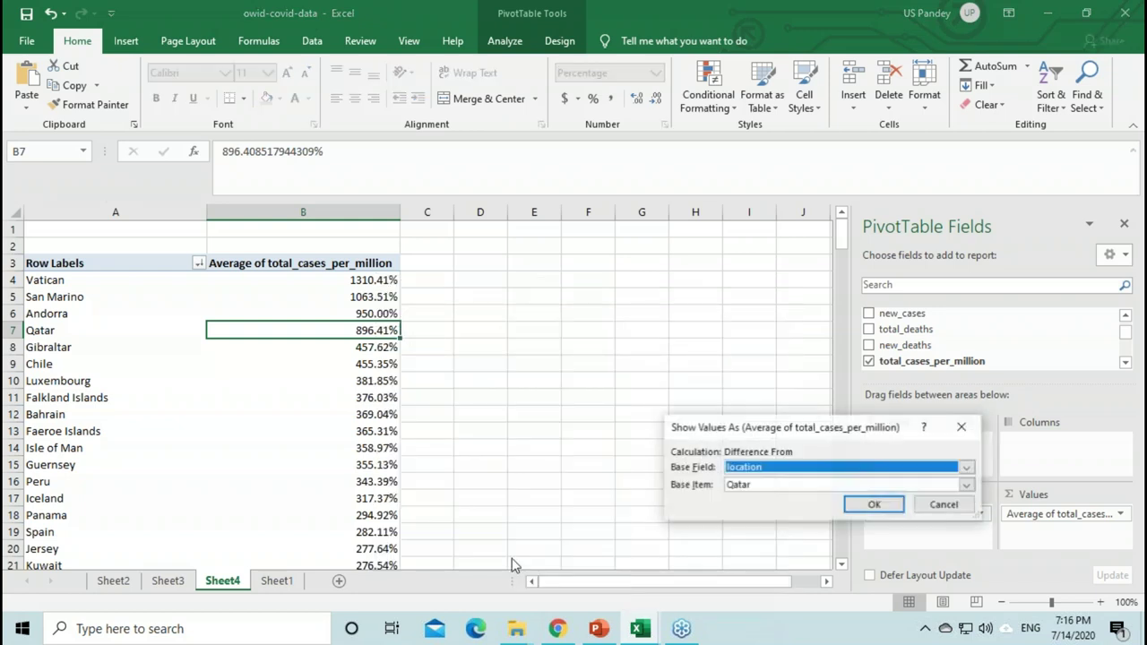
pyautogui.click(875, 505)
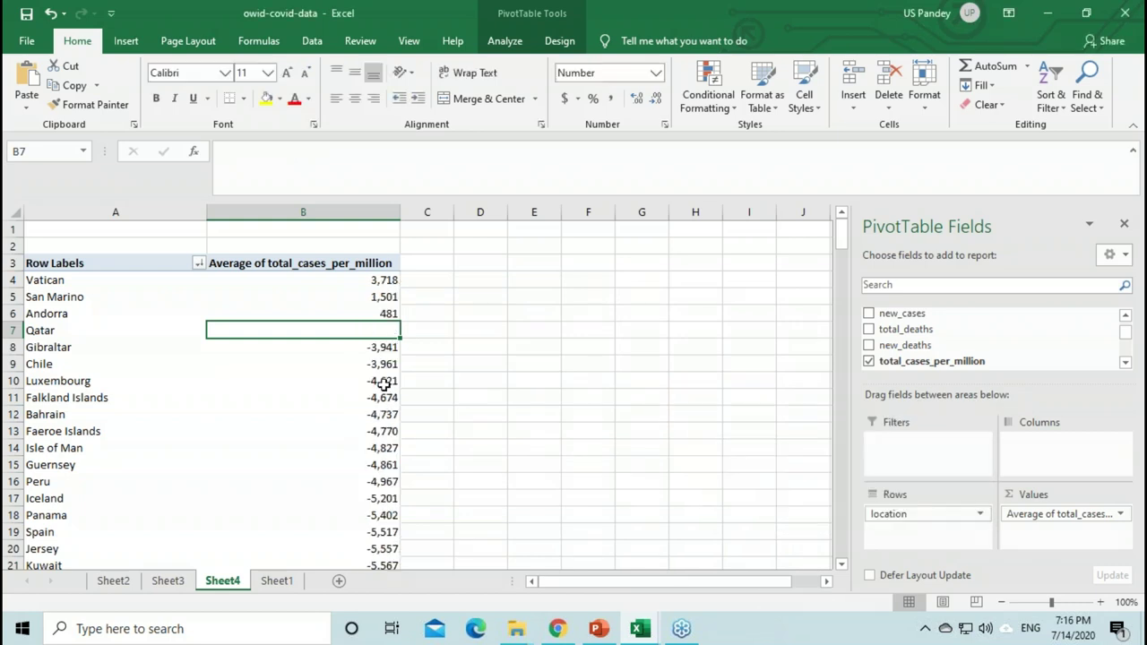
# Step: Review how each country's average total cases per million differs from Qatar's throughout the PivotTable
pyautogui.scroll(-4, 383, 384)
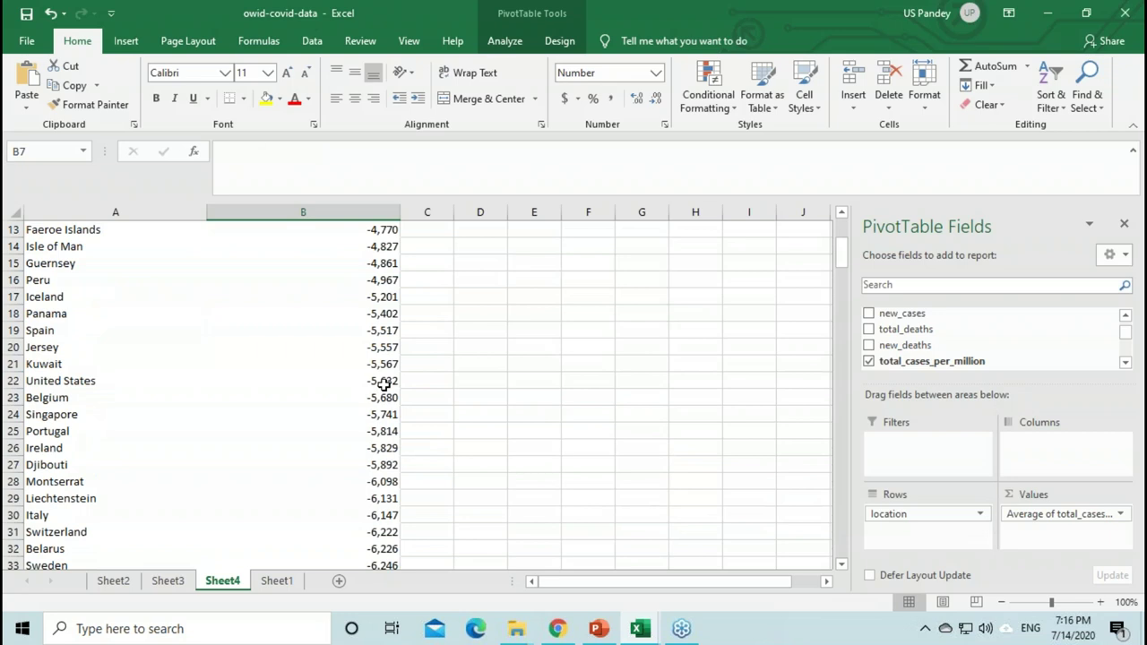
pyautogui.scroll(-2, 384, 384)
pyautogui.scroll(-18, 383, 383)
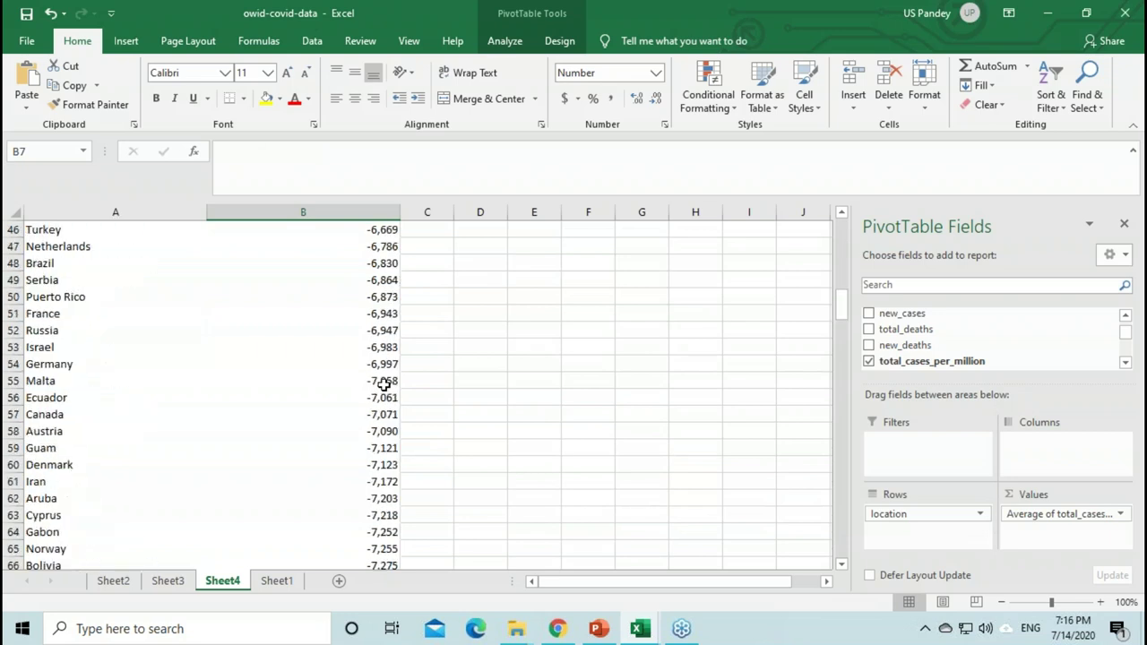
pyautogui.scroll(-12, 384, 383)
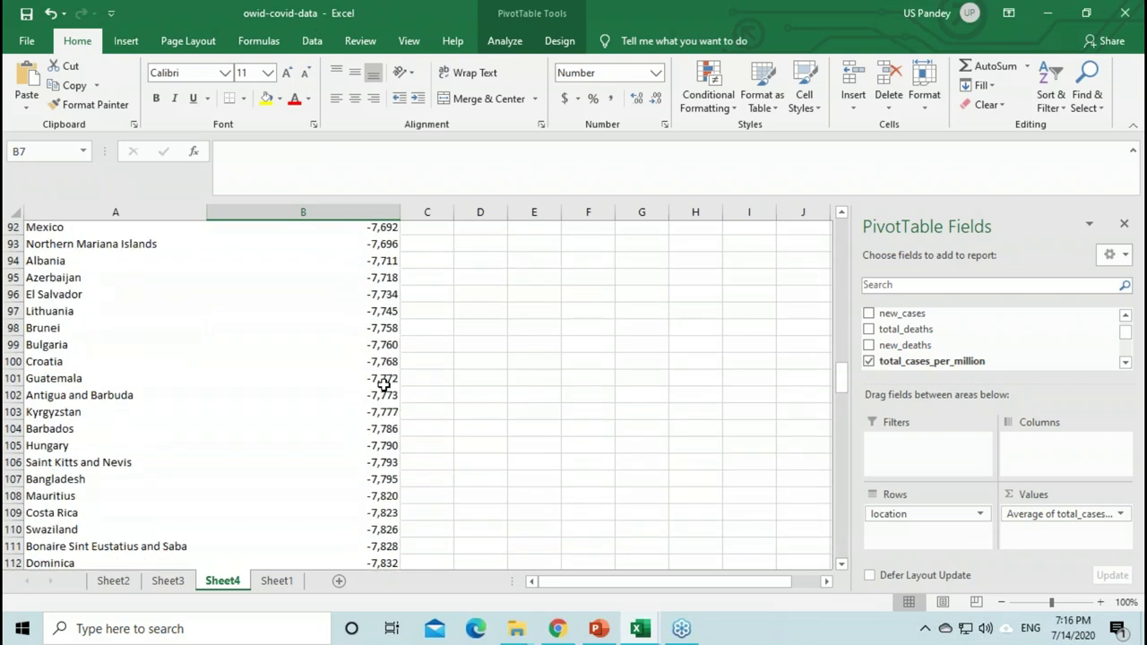
pyautogui.scroll(3, 384, 383)
pyautogui.scroll(18, 384, 383)
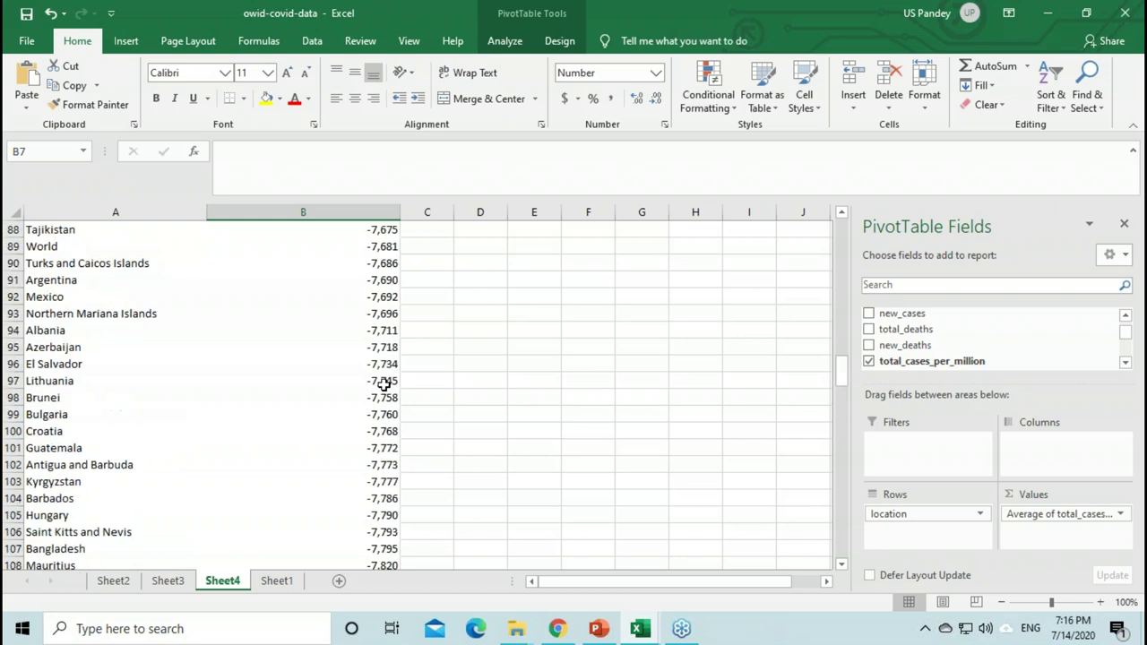
pyautogui.scroll(15, 383, 384)
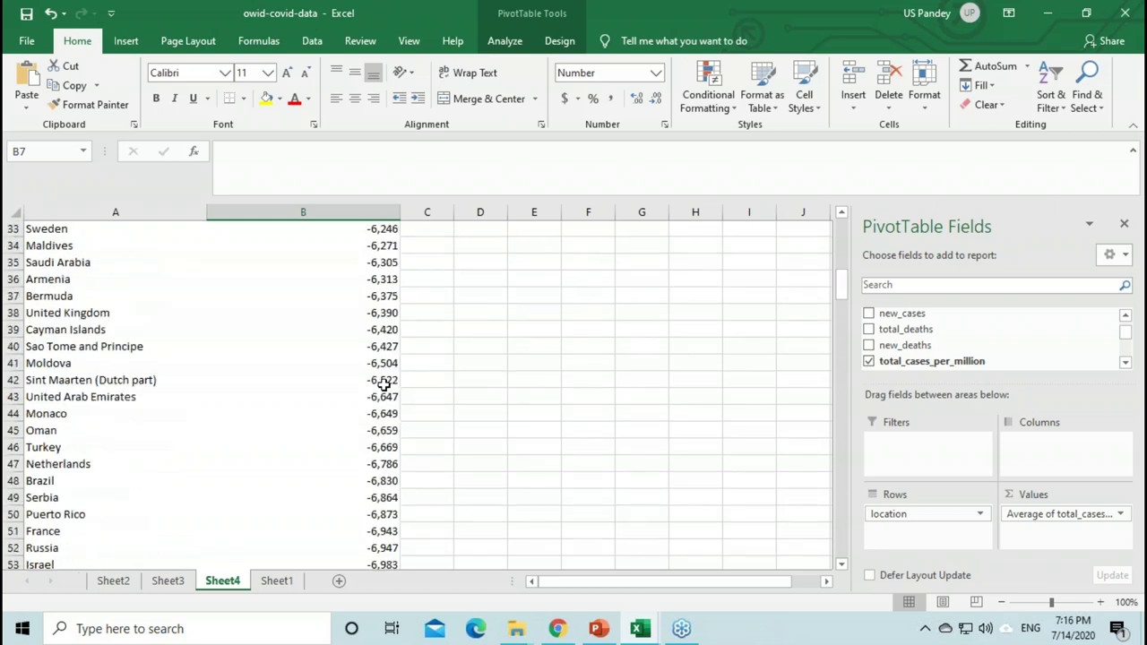
pyautogui.scroll(-3, 384, 386)
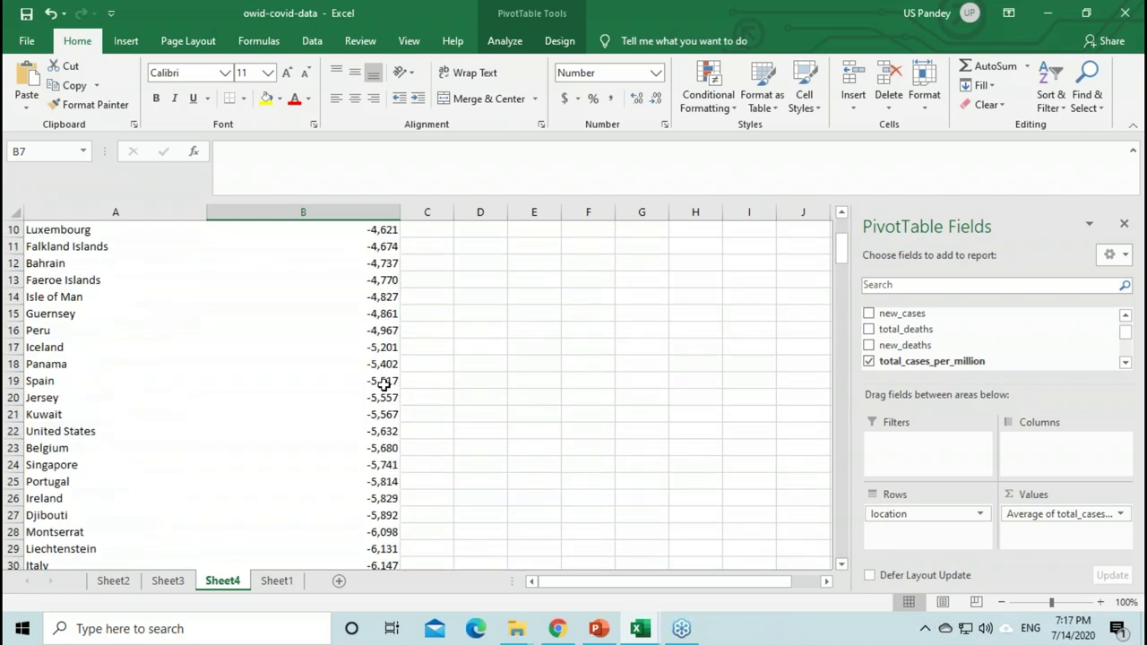
pyautogui.scroll(-2, 384, 385)
pyautogui.scroll(2, 383, 385)
pyautogui.scroll(3, 384, 385)
# Step: Add the population_density field to the PivotTable's values below the average total cases per million
pyautogui.click(1126, 320)
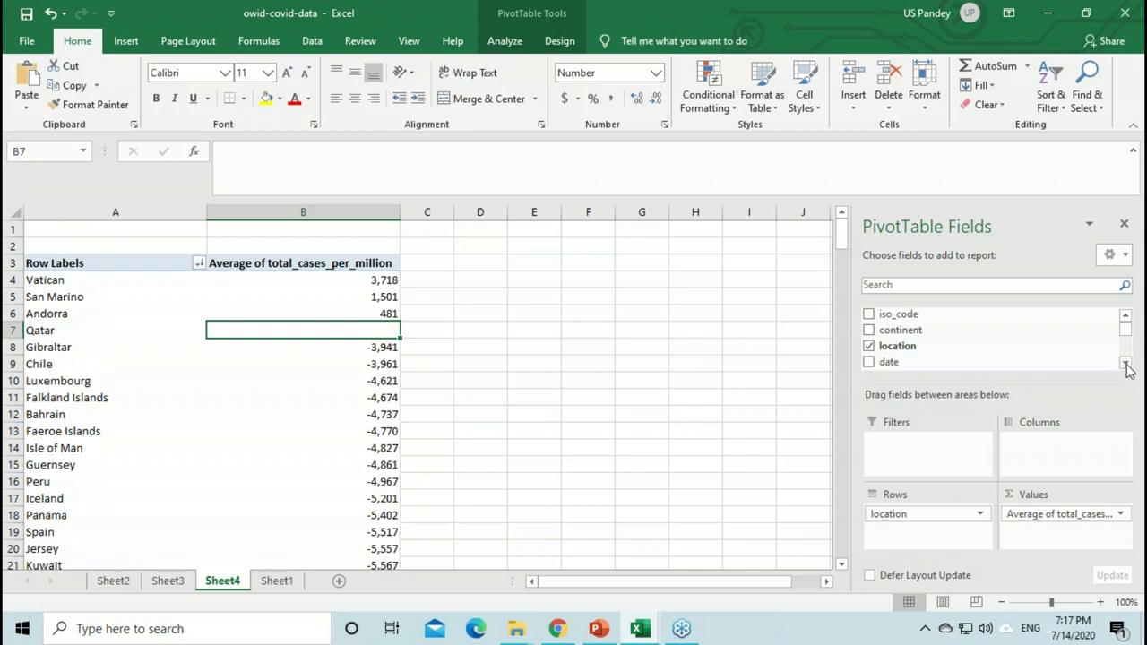
pyautogui.moveTo(1127, 326)
pyautogui.mouseDown()
pyautogui.moveTo(1128, 358)
pyautogui.moveTo(1127, 345)
pyautogui.mouseUp()
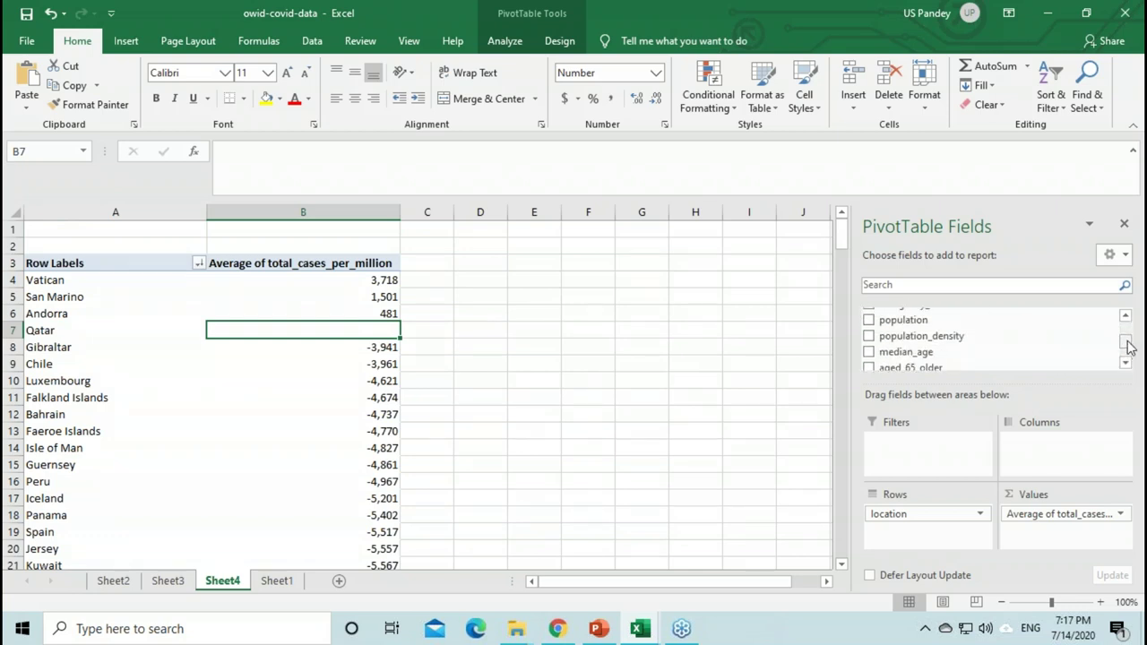
pyautogui.moveTo(960, 343); pyautogui.dragTo(1057, 536)
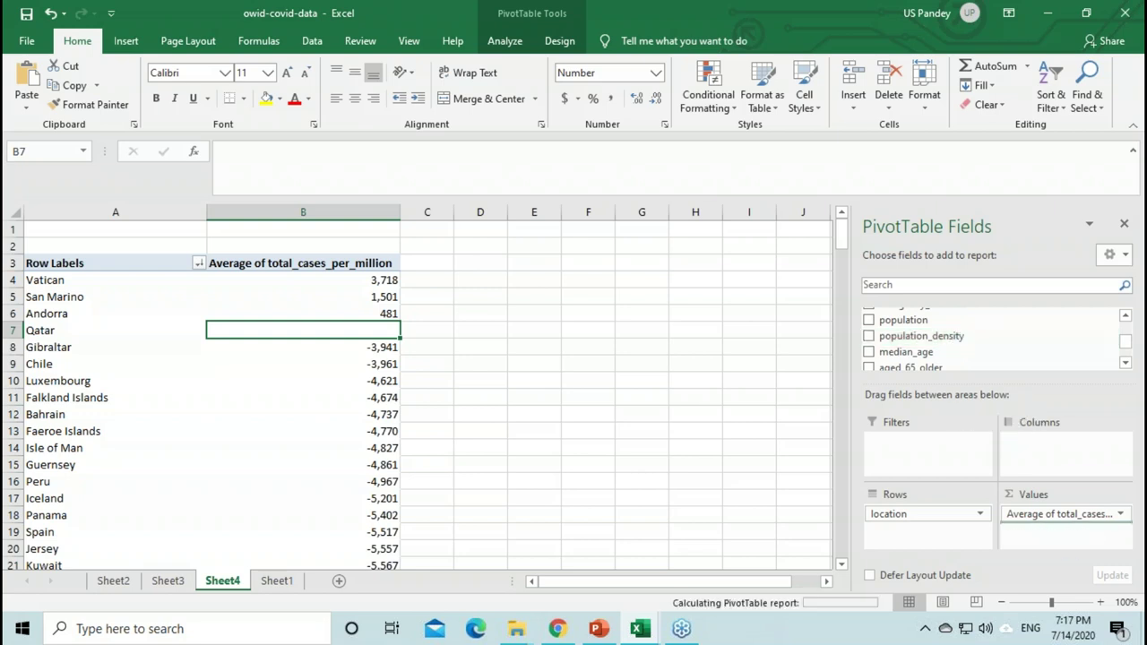
# Step: Summarize the population_density value field by Max and look over the resulting column
pyautogui.click(1120, 531)
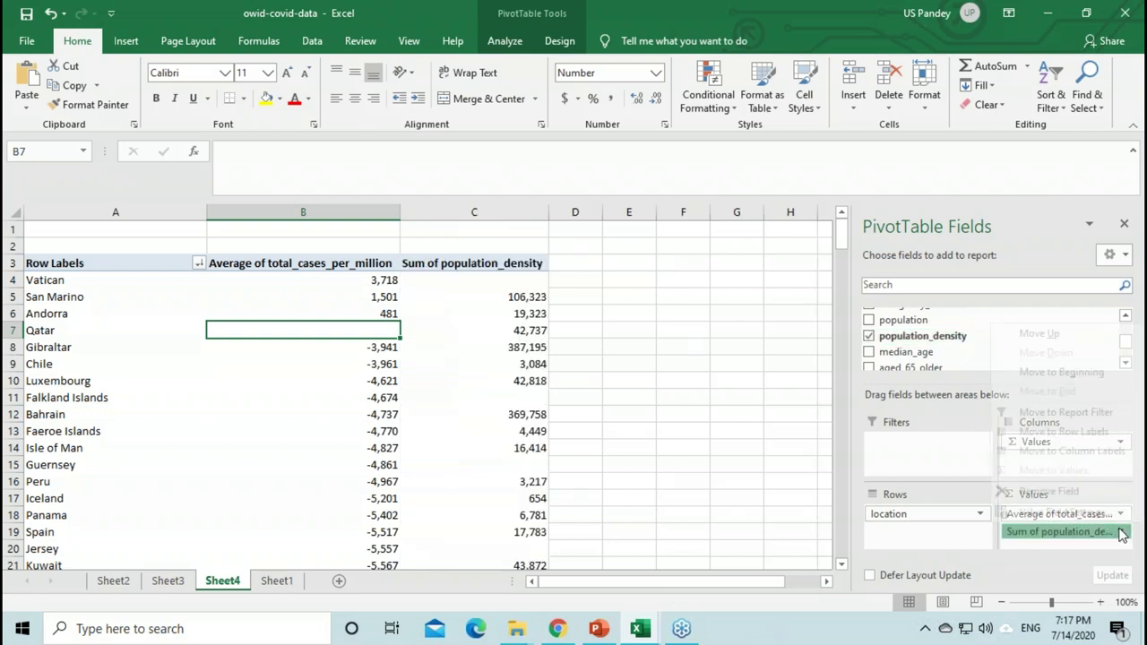
pyautogui.click(1060, 514)
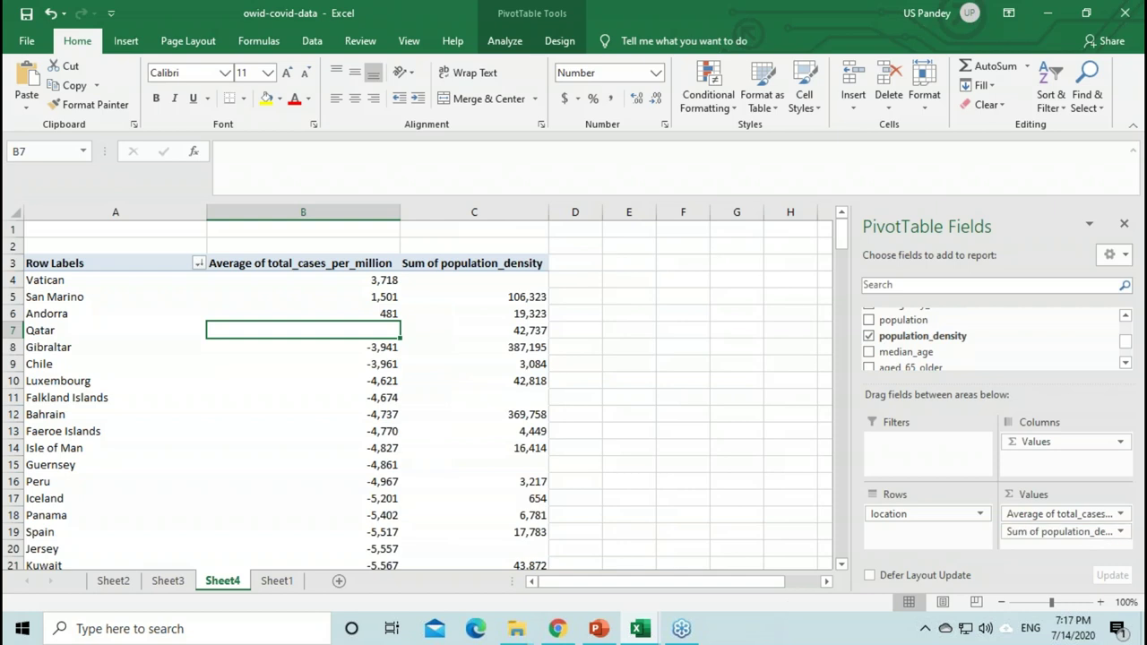
pyautogui.click(708, 488)
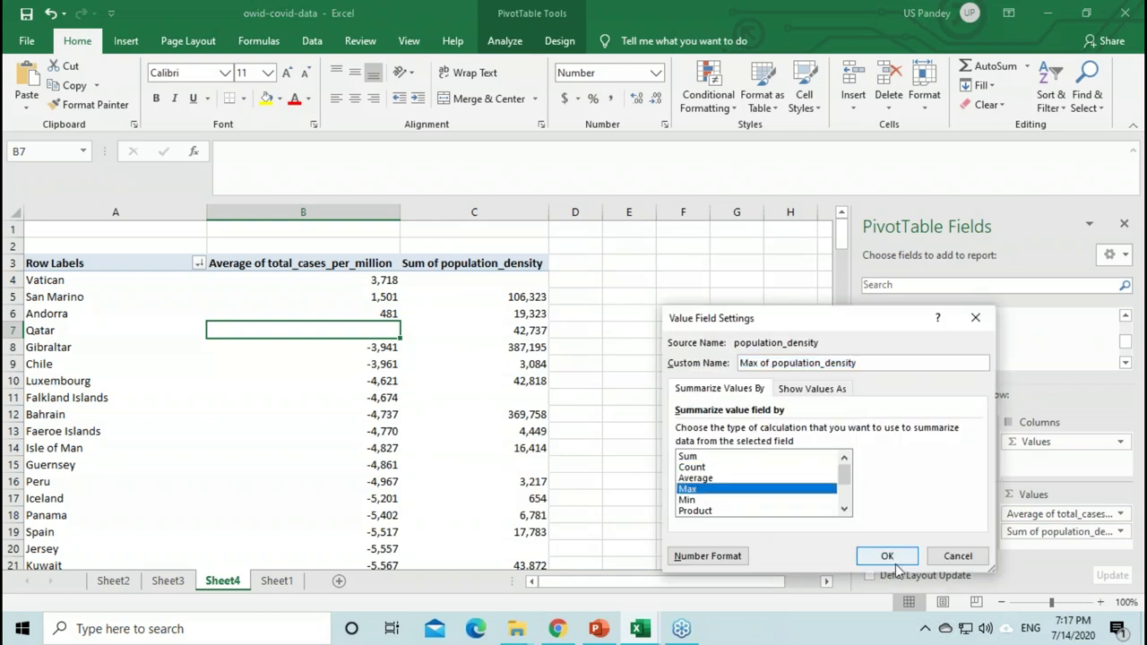
pyautogui.click(888, 557)
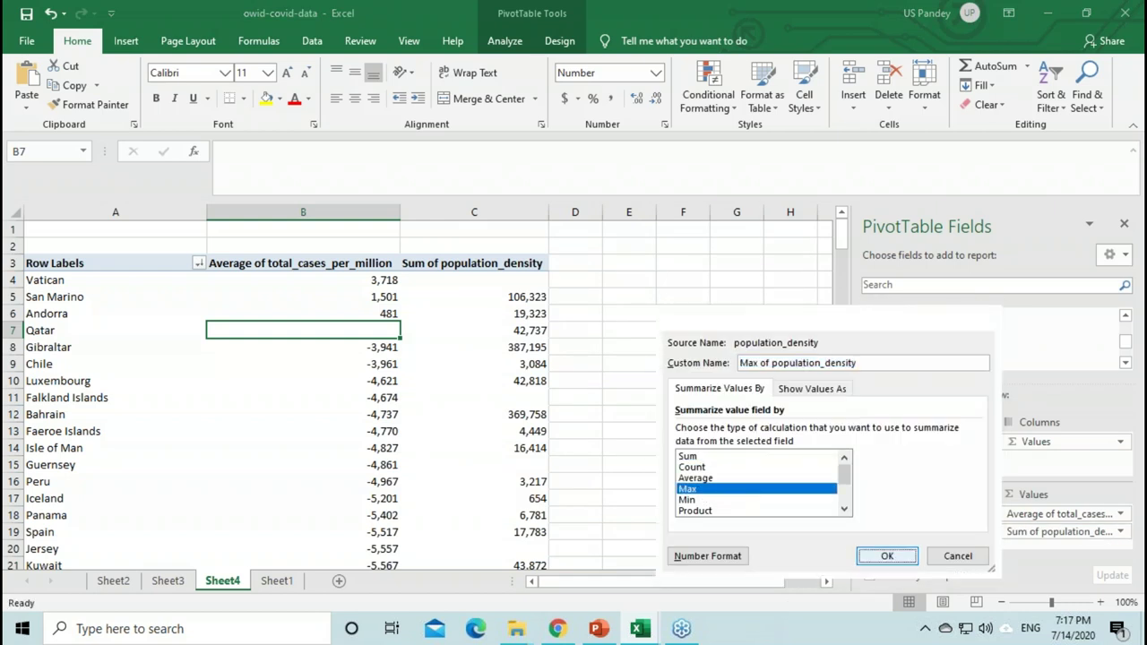
pyautogui.scroll(-3, 498, 337)
pyautogui.scroll(-3, 497, 339)
pyautogui.scroll(6, 497, 338)
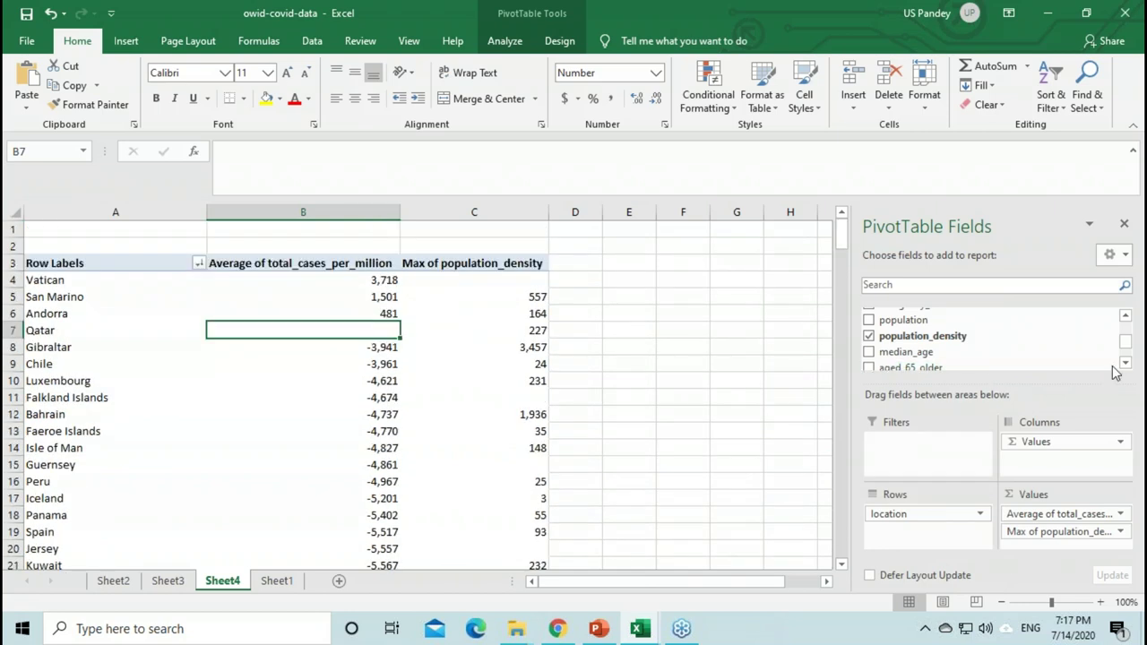
# Step: Add the median_age field to the PivotTable's values below population_density and summarize it by Max
pyautogui.moveTo(929, 353); pyautogui.dragTo(1062, 539)
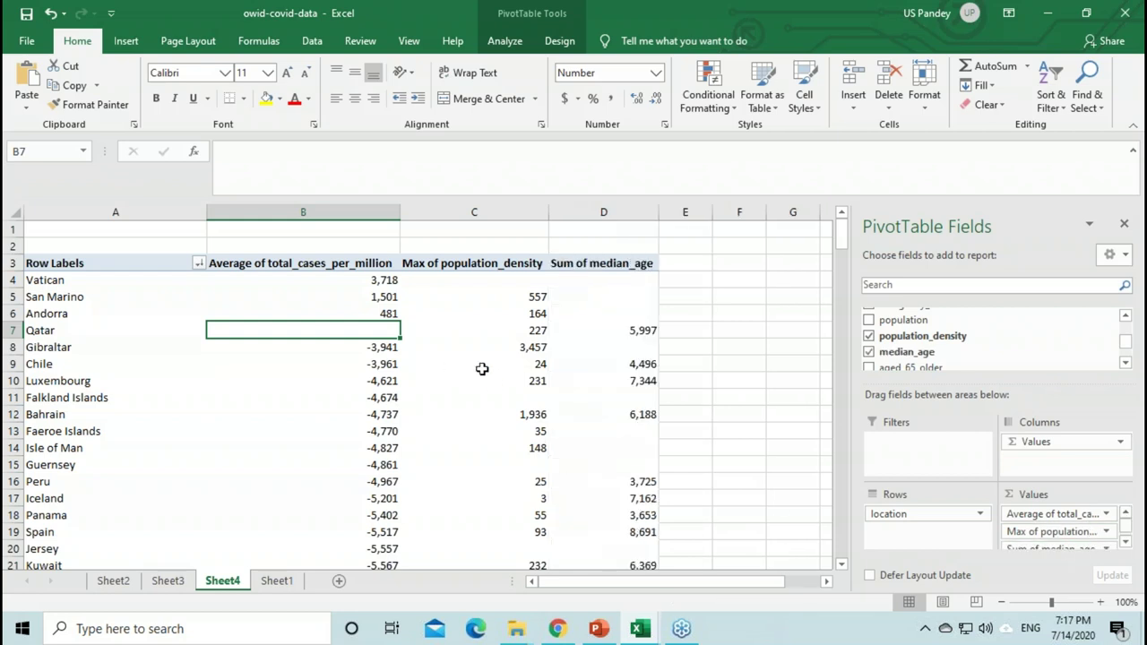
pyautogui.click(1126, 542)
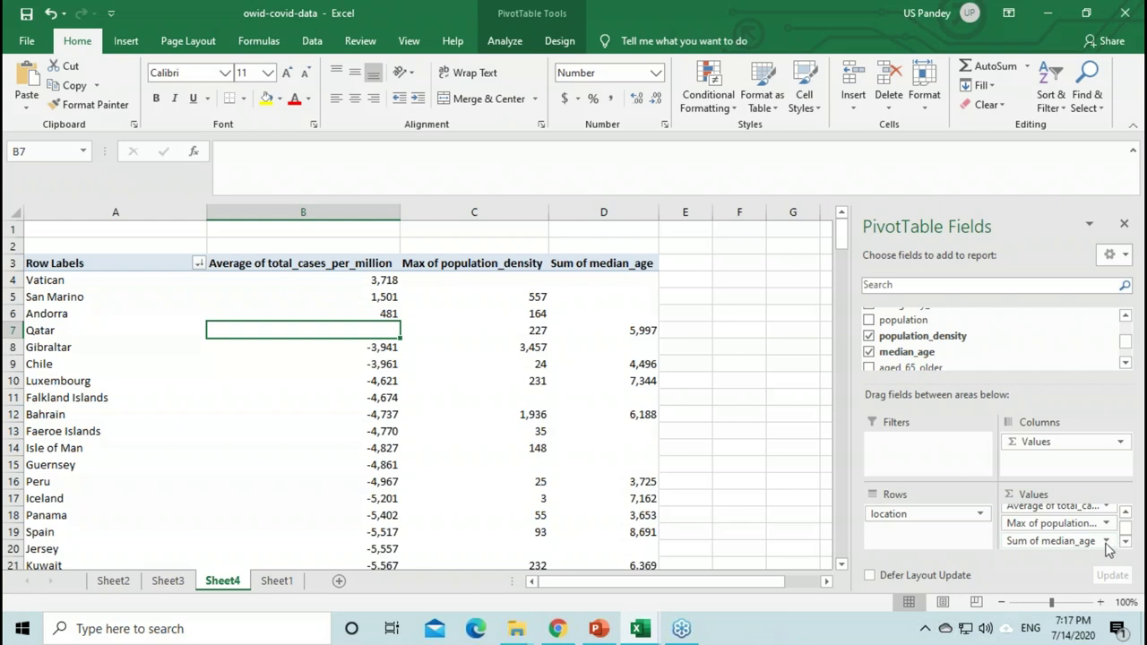
pyautogui.click(1106, 542)
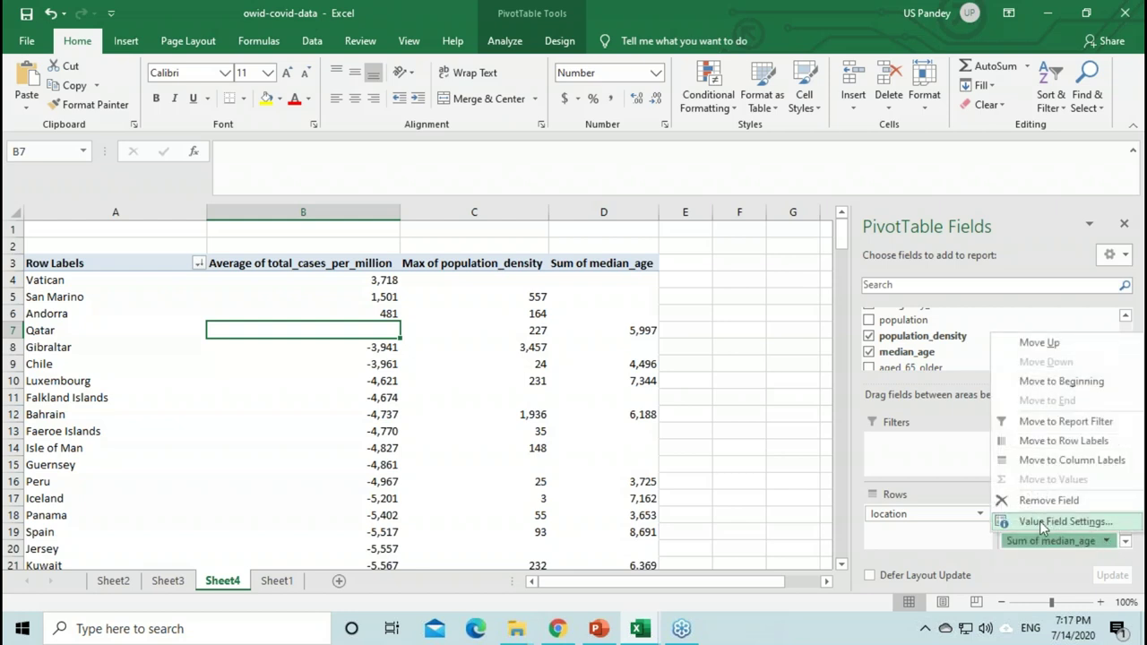
pyautogui.click(1042, 522)
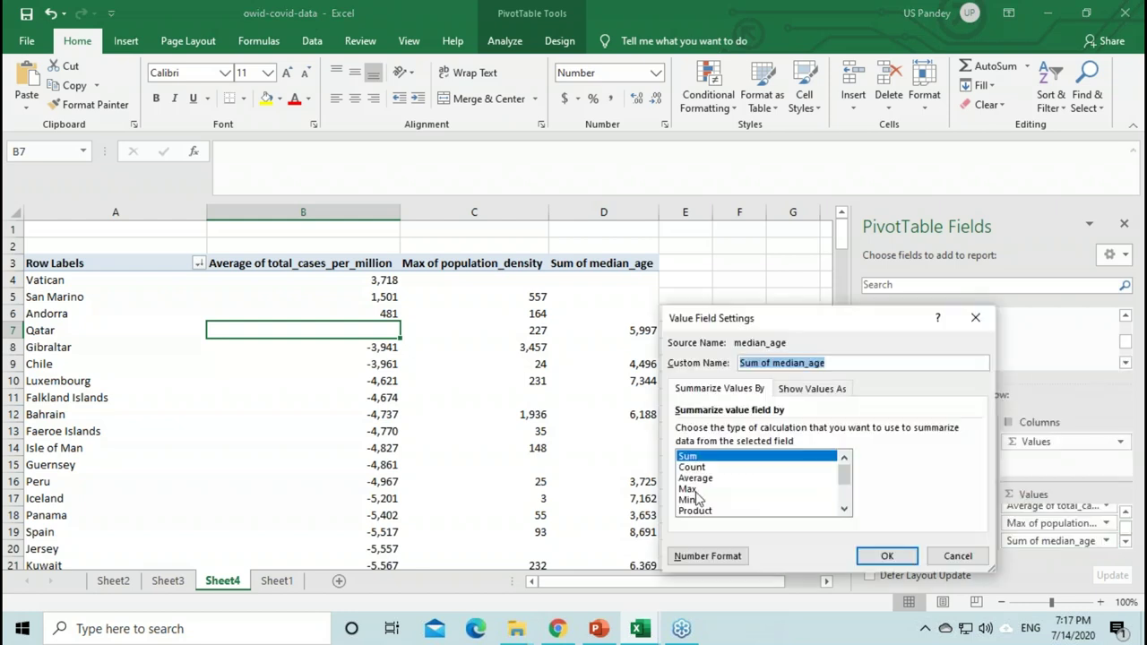
pyautogui.click(692, 489)
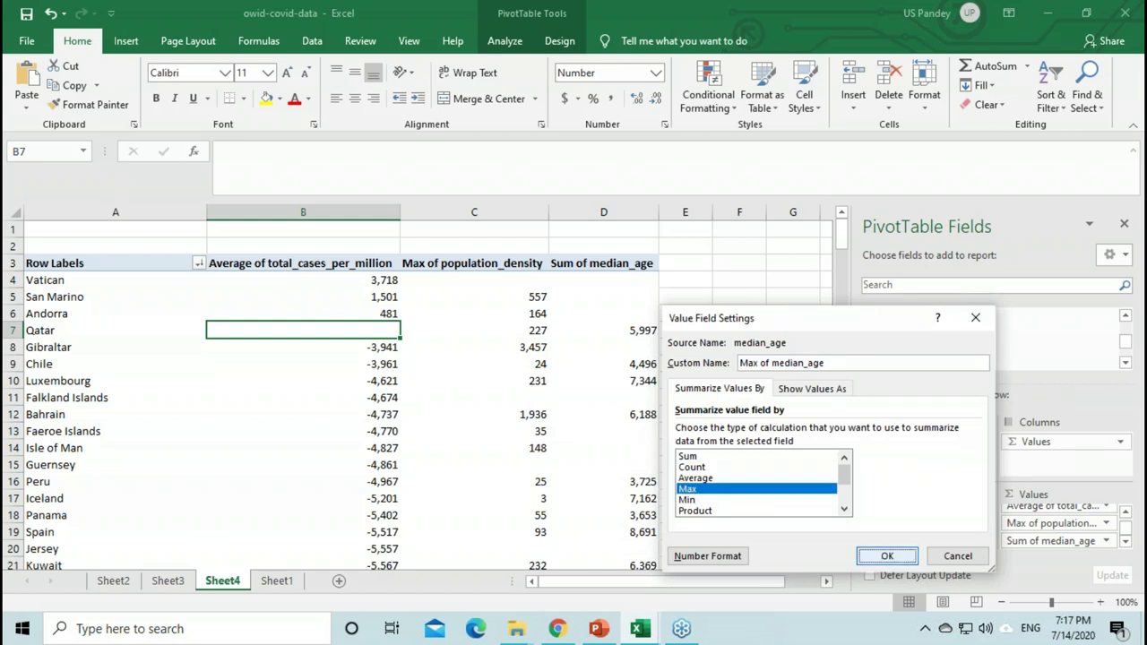
pyautogui.click(886, 556)
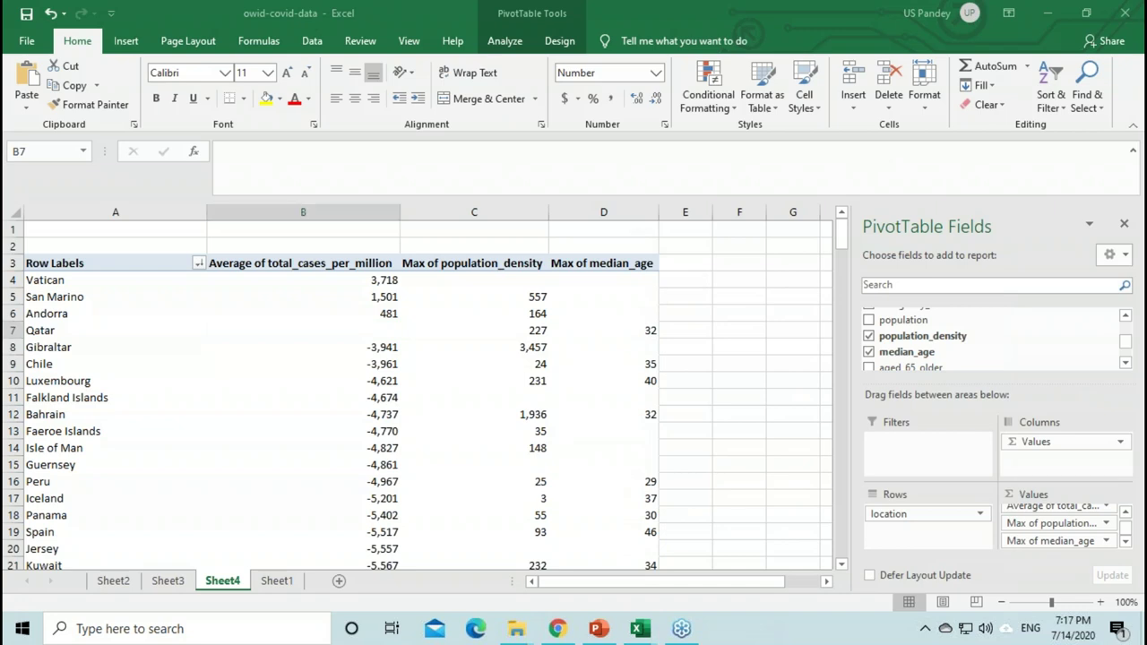
pyautogui.click(635, 265)
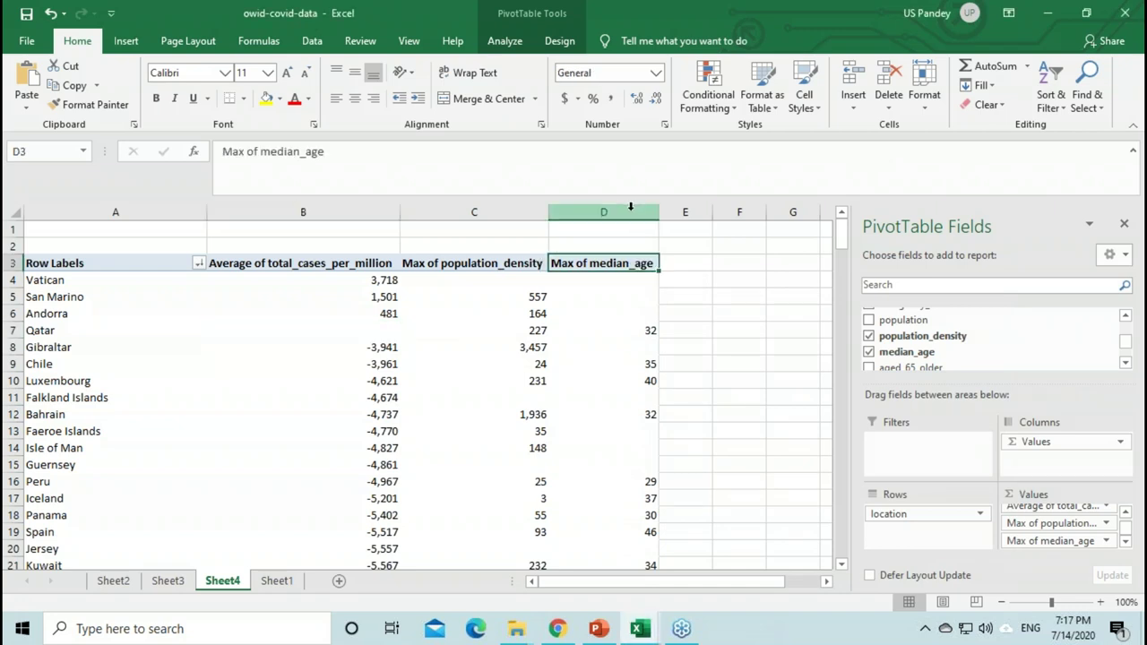
pyautogui.click(630, 207)
pyautogui.rightClick(615, 394)
pyautogui.press('Escape')
pyautogui.rightClick(605, 429)
pyautogui.click(662, 448)
pyautogui.press('Escape')
pyautogui.click(487, 402)
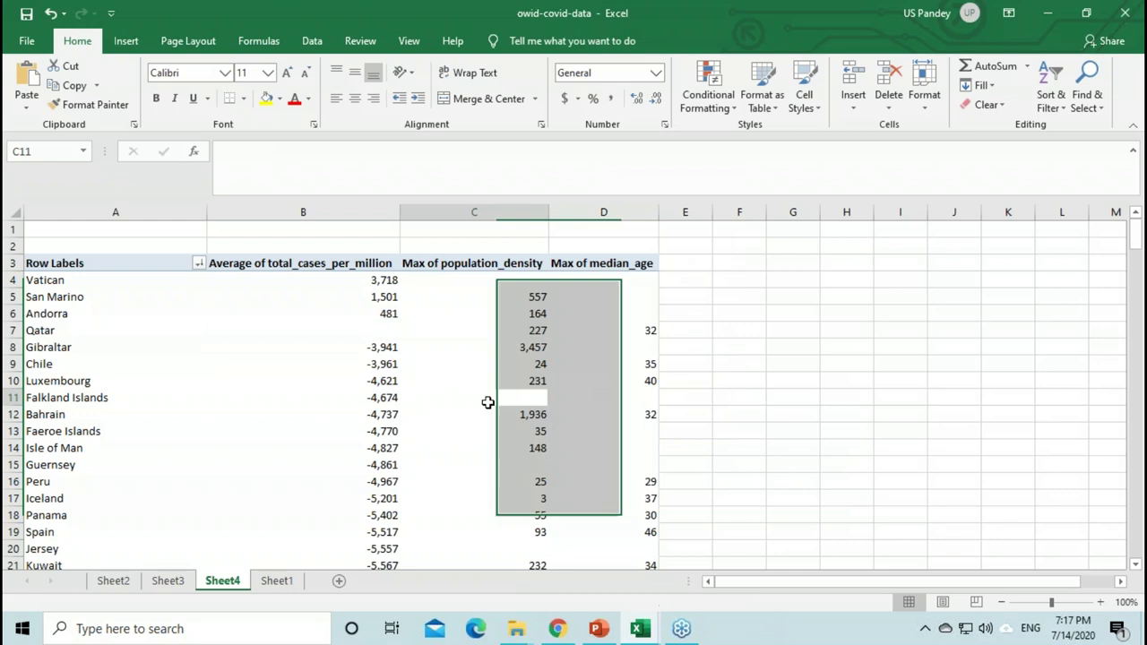
# Step: Sort the PivotTable's locations by Max of median_age from smallest to largest
pyautogui.rightClick(633, 385)
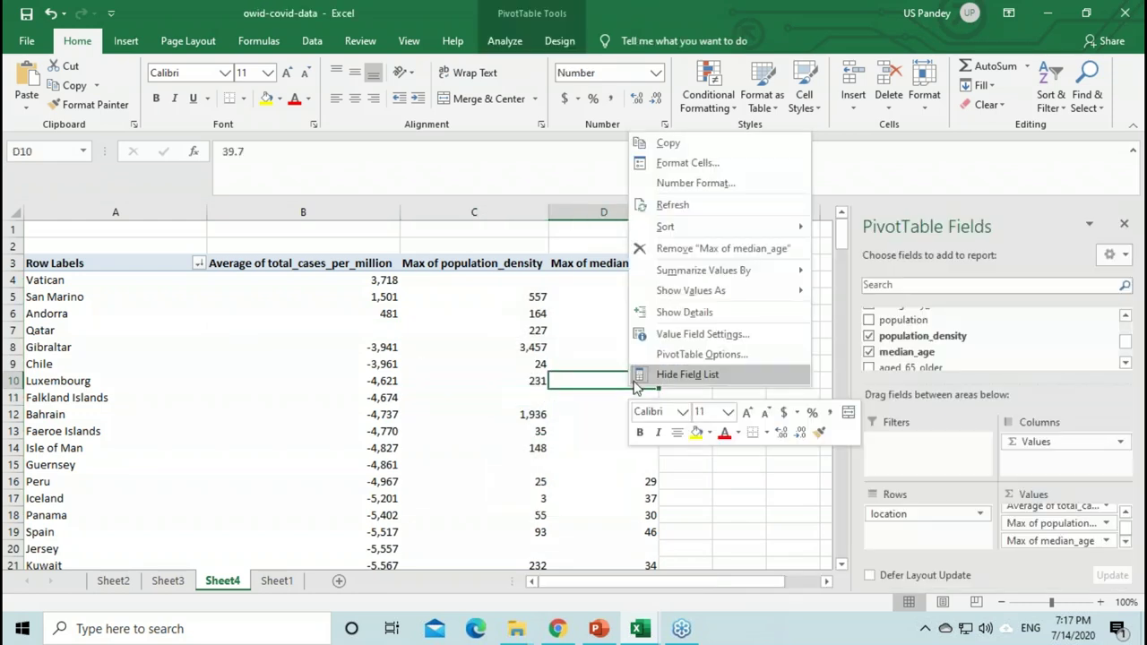
pyautogui.moveTo(698, 232)
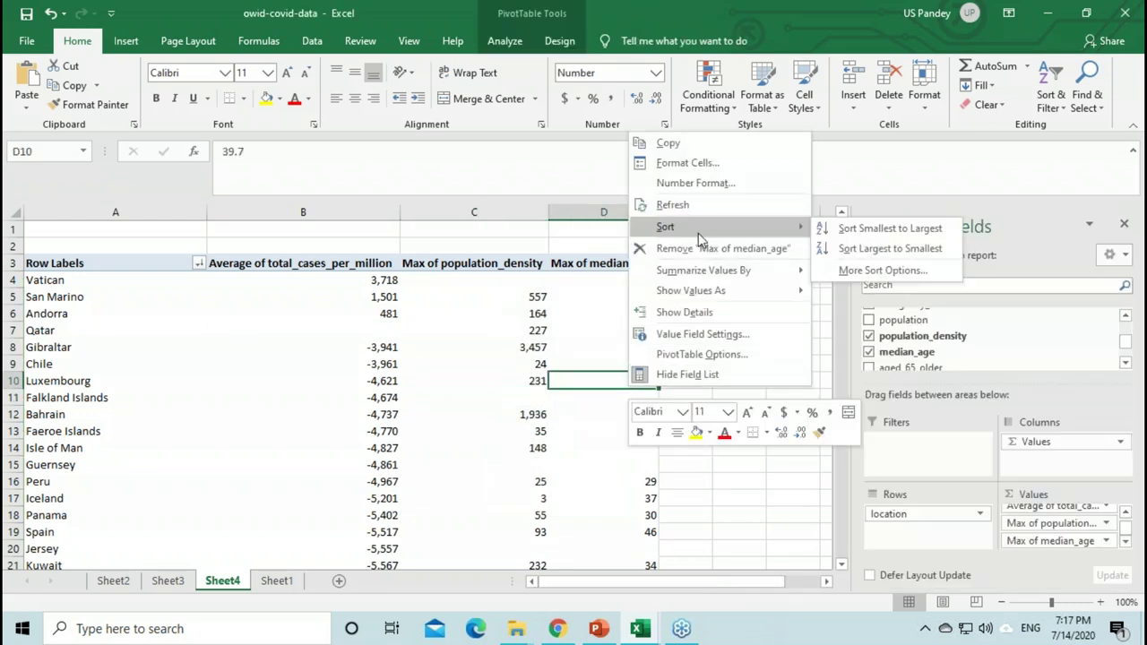
pyautogui.click(888, 249)
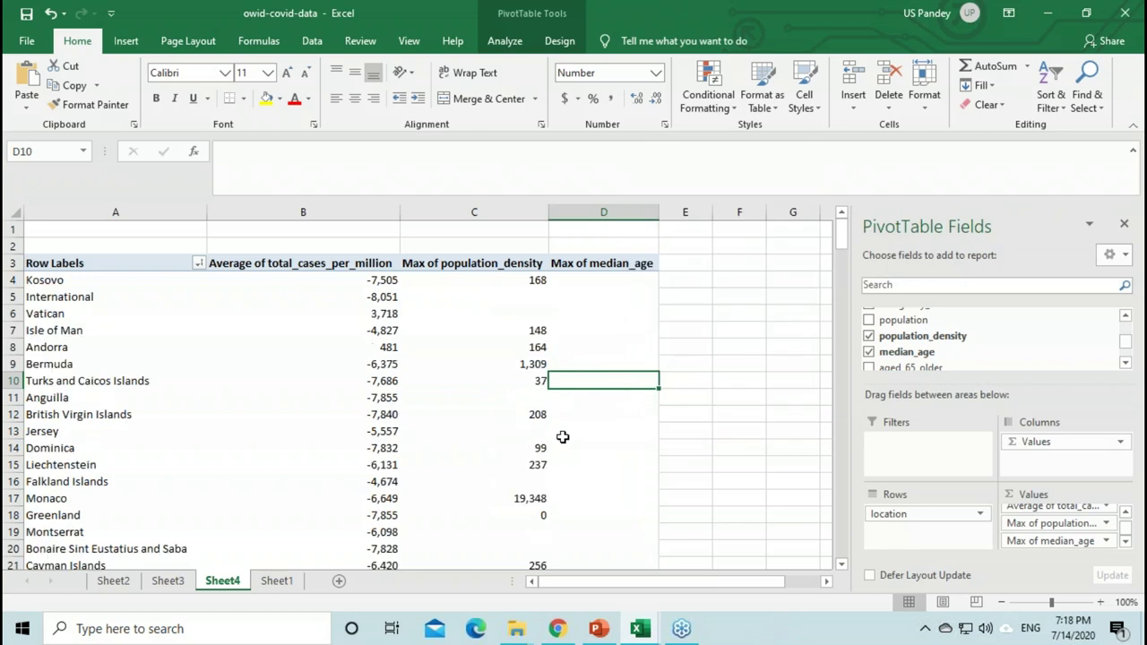
# Step: Examine the countries with the lowest median age, including the Niger and Uganda rows, against their cases and population density
pyautogui.scroll(-5, 600, 444)
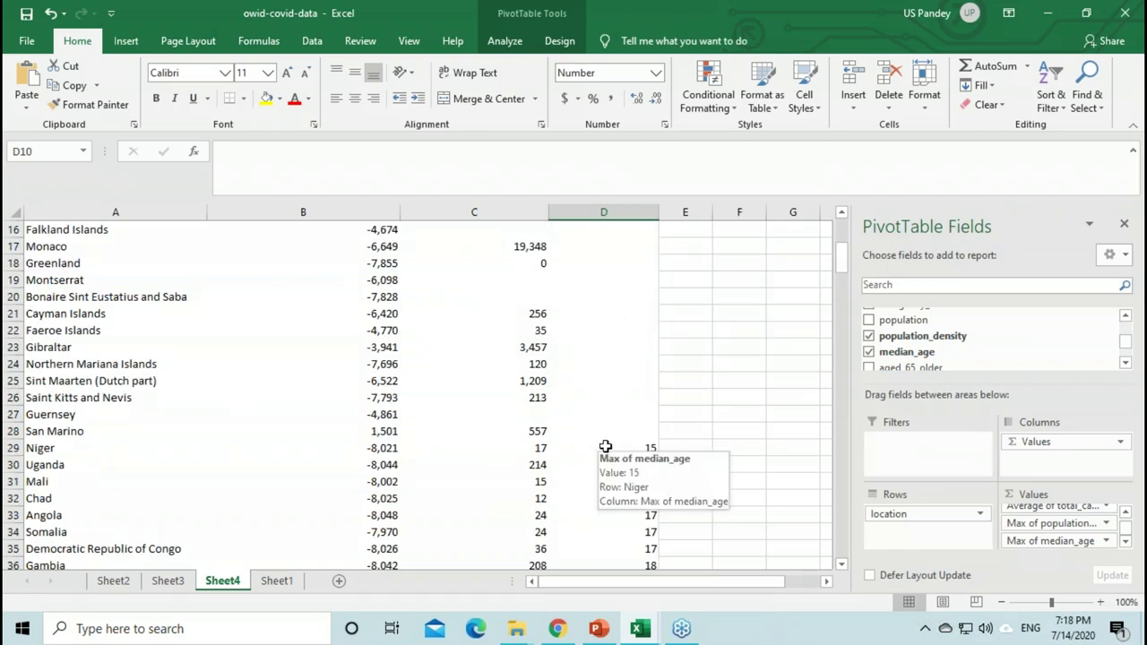
pyautogui.scroll(-1, 605, 447)
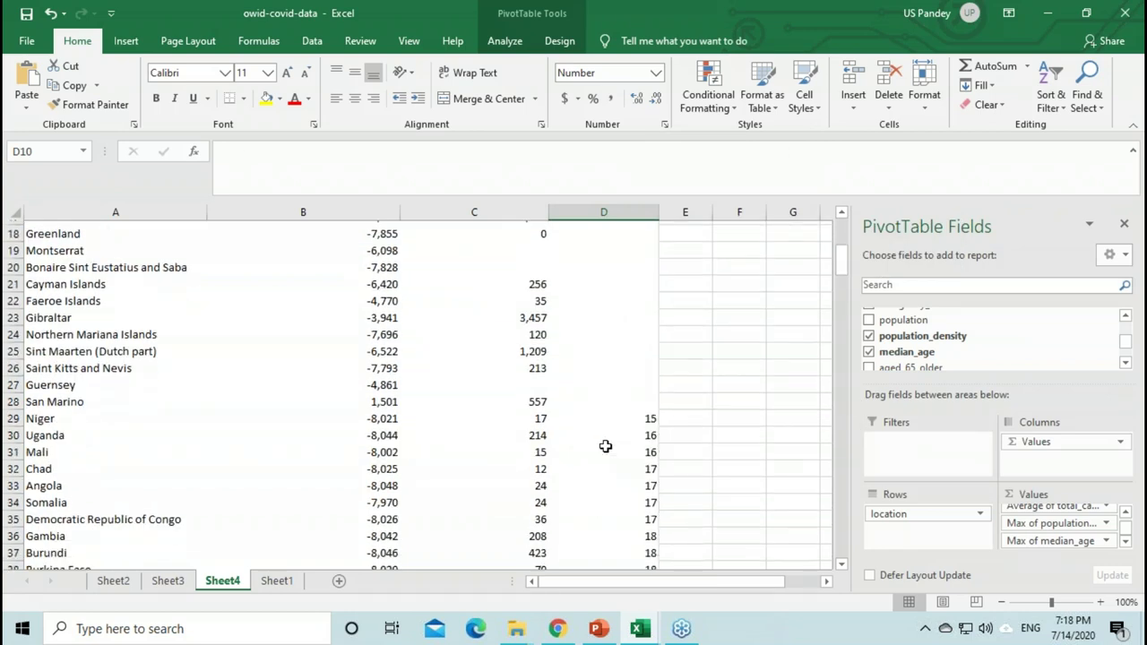
pyautogui.scroll(-1, 605, 446)
pyautogui.click(603, 398)
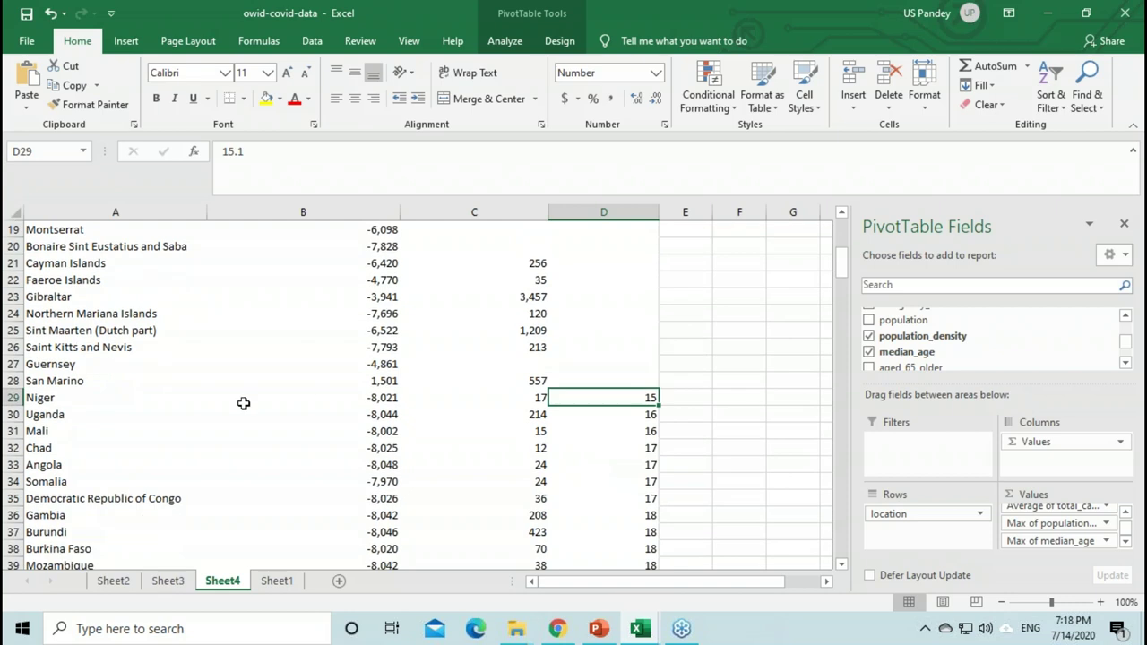
pyautogui.click(14, 414)
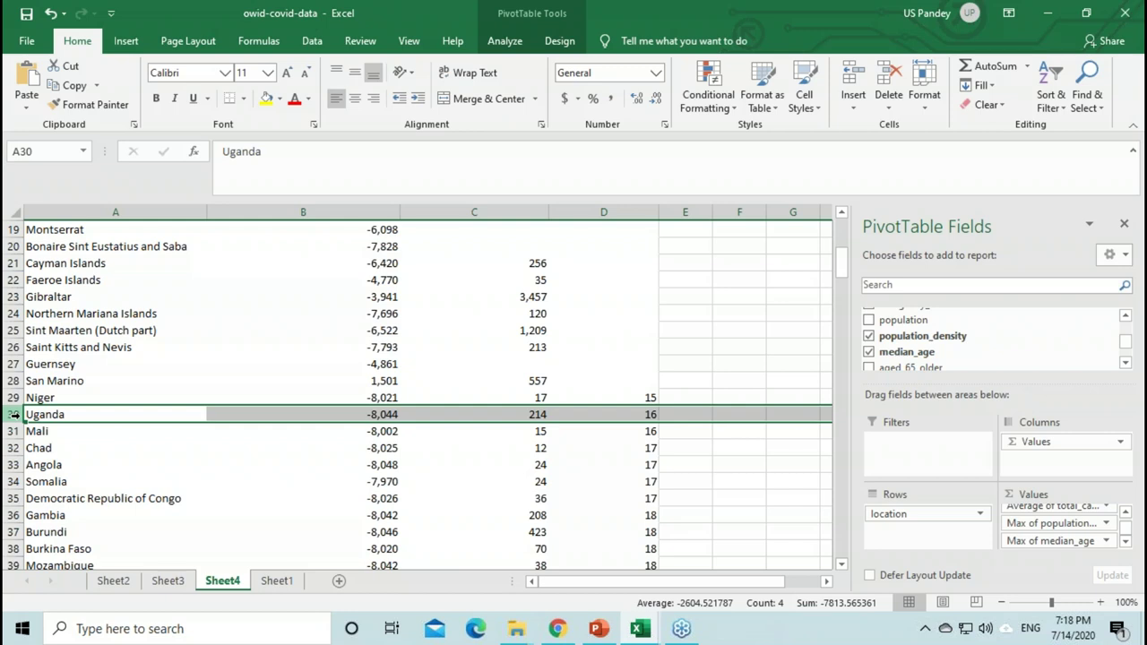
pyautogui.scroll(-7, 15, 414)
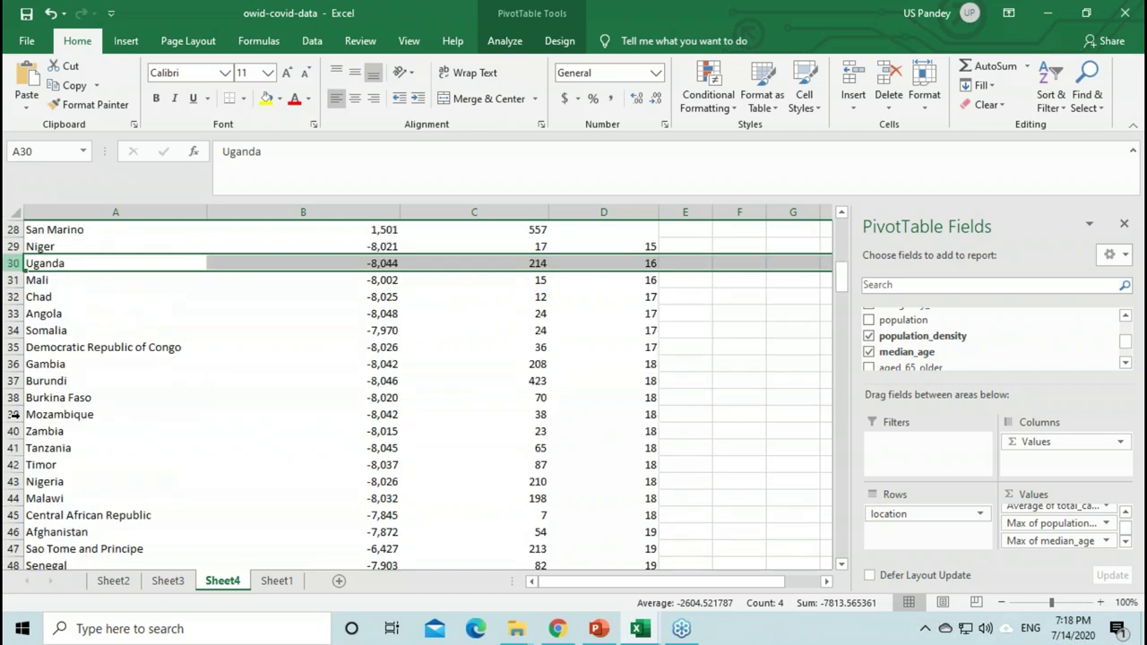
pyautogui.scroll(-4, 14, 414)
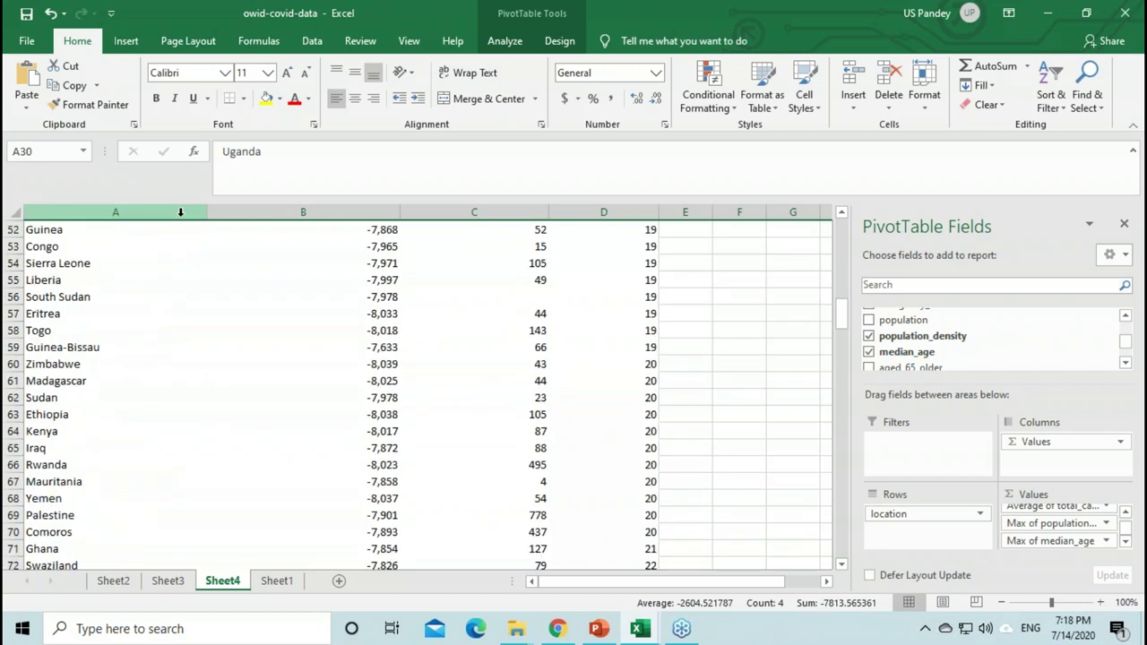
pyautogui.click(54, 230)
pyautogui.hotkey('ctrl', 'shift', 'Down')
pyautogui.scroll(17, 92, 286)
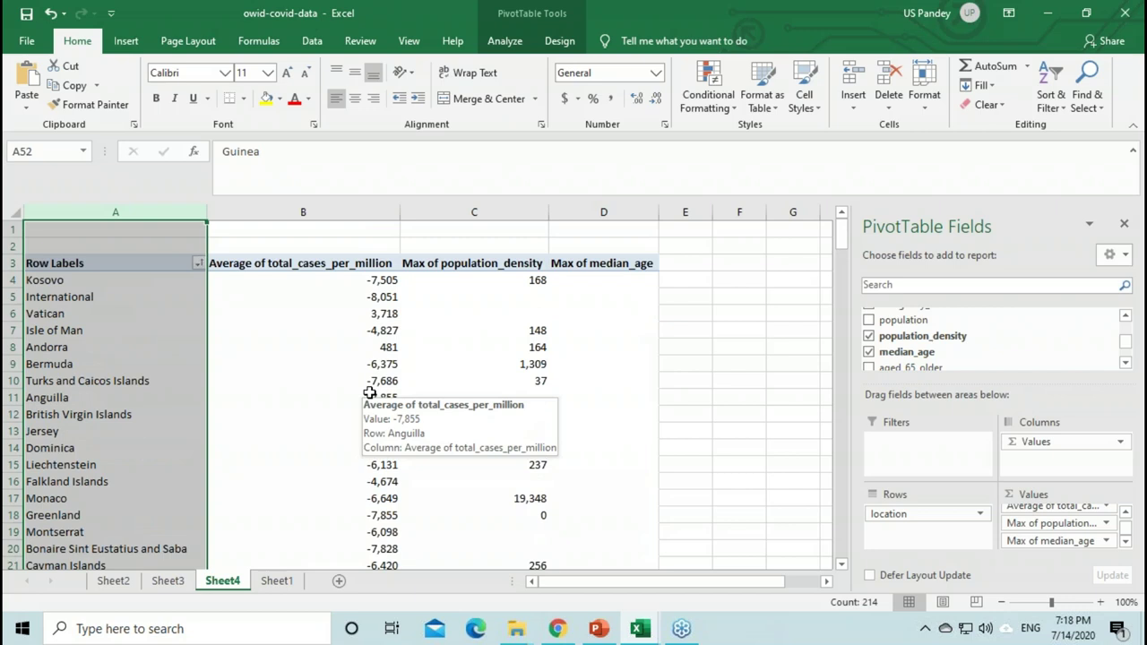
# Step: Check the subtotal and filter options in the location field's settings and cancel
pyautogui.rightClick(83, 296)
pyautogui.press('Escape')
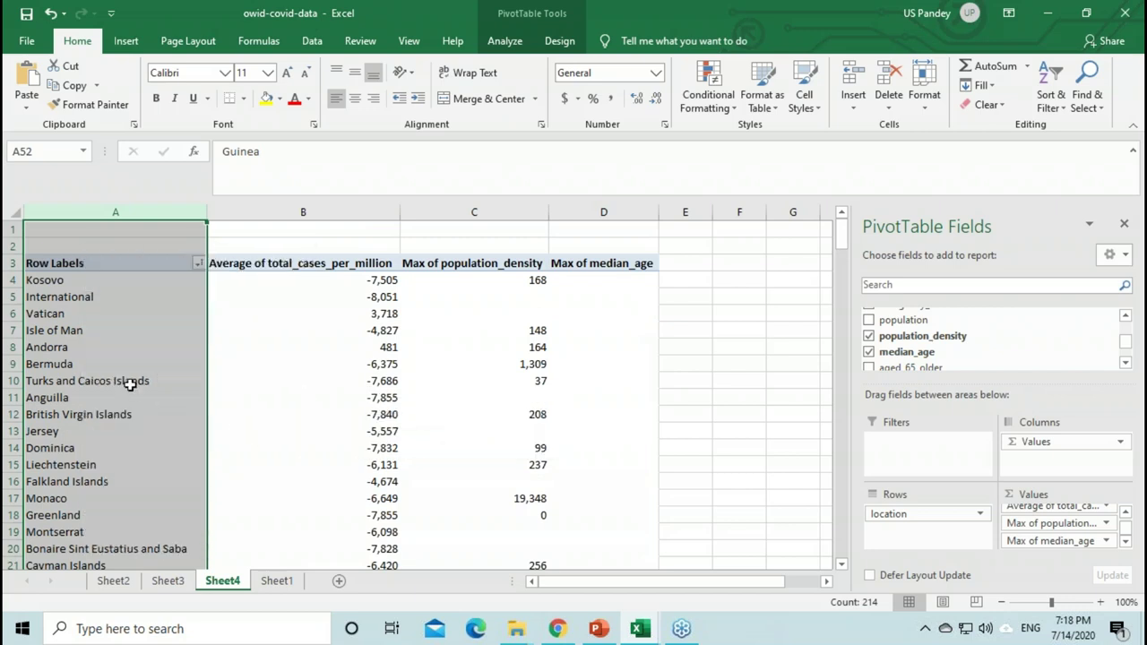
pyautogui.click(111, 382)
pyautogui.rightClick(110, 383)
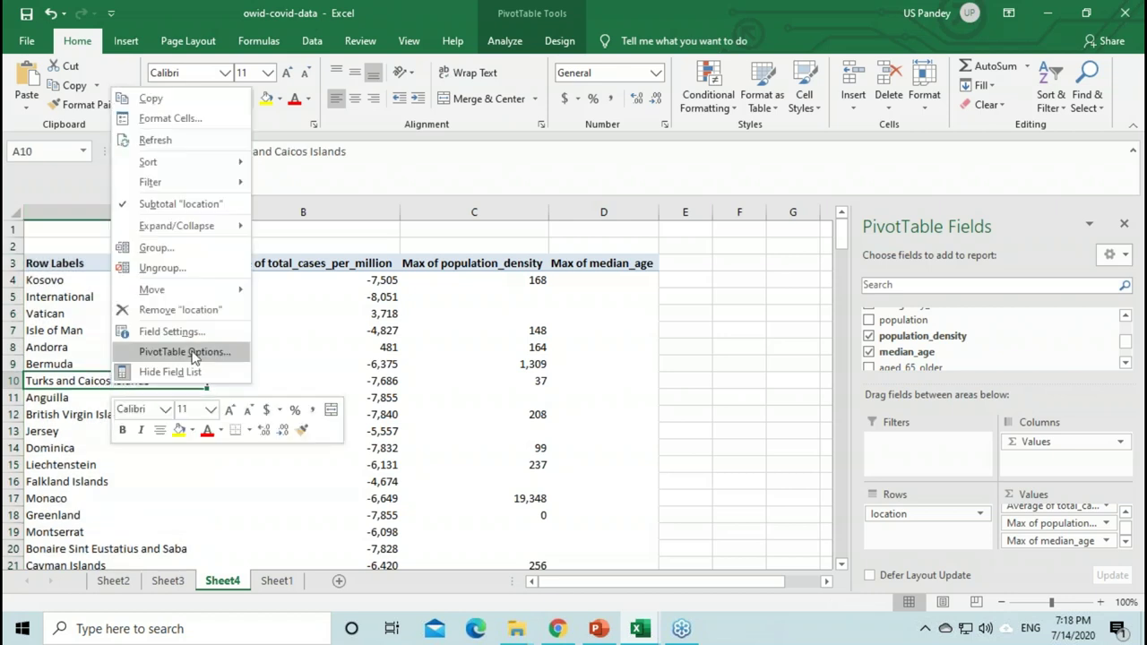
pyautogui.click(197, 334)
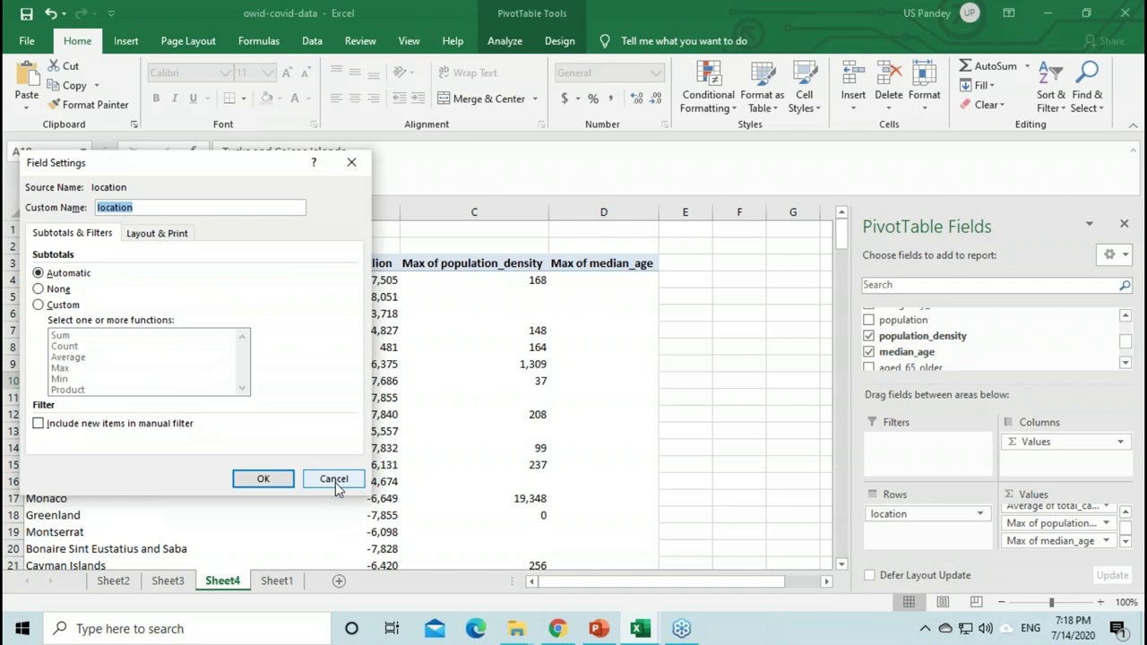
pyautogui.click(335, 482)
# Step: Check the location field's sort settings, including its additional sort options, and look over the sorted list
pyautogui.rightClick(60, 347)
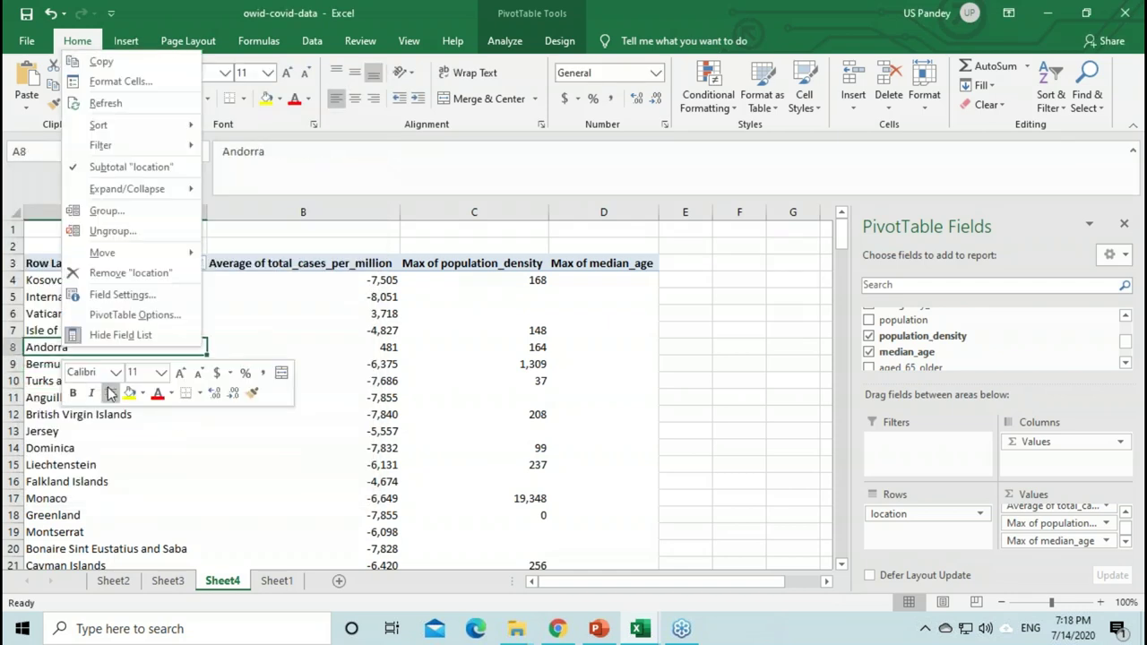
pyautogui.moveTo(176, 124)
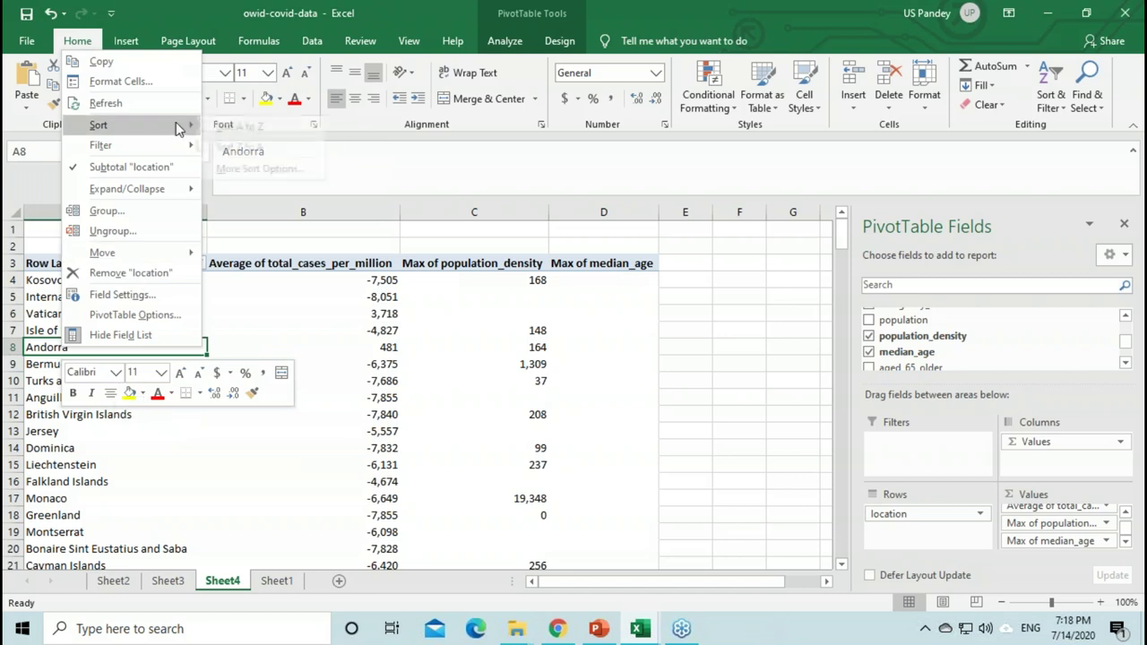
pyautogui.click(238, 169)
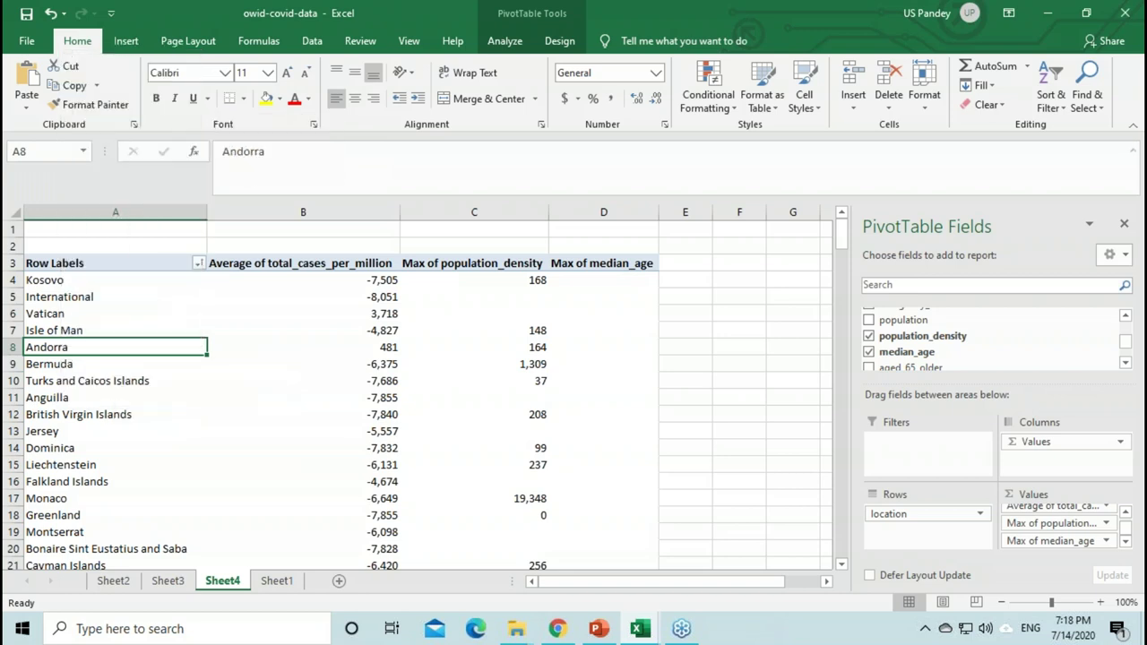
pyautogui.moveTo(713, 333); pyautogui.dragTo(432, 335)
pyautogui.click(474, 555)
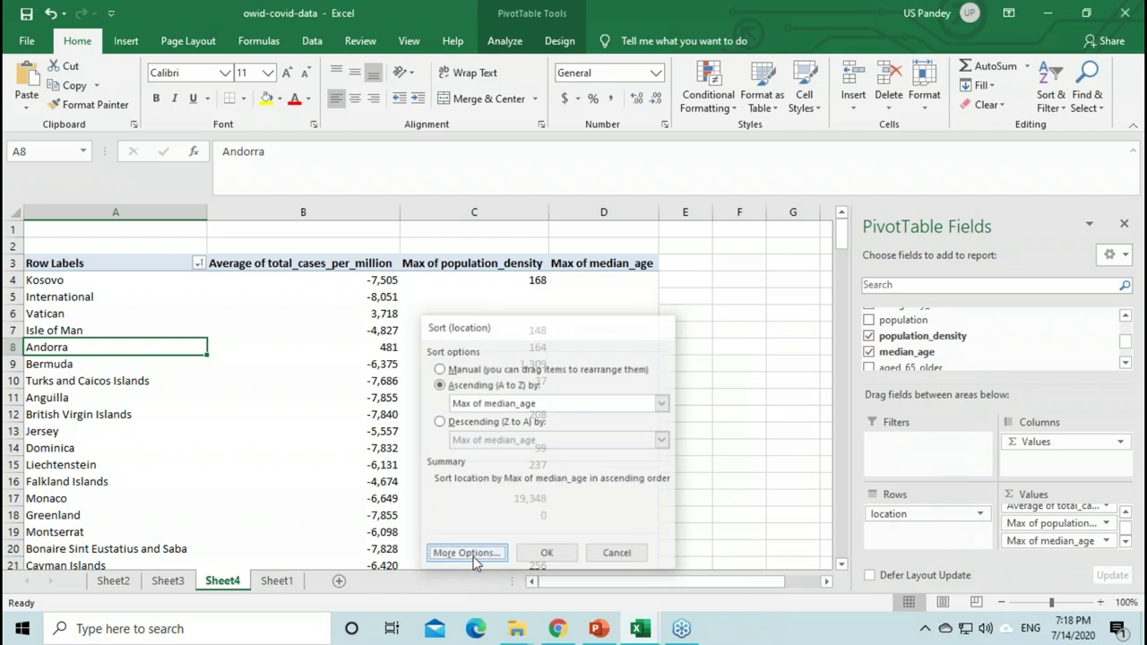
pyautogui.click(639, 574)
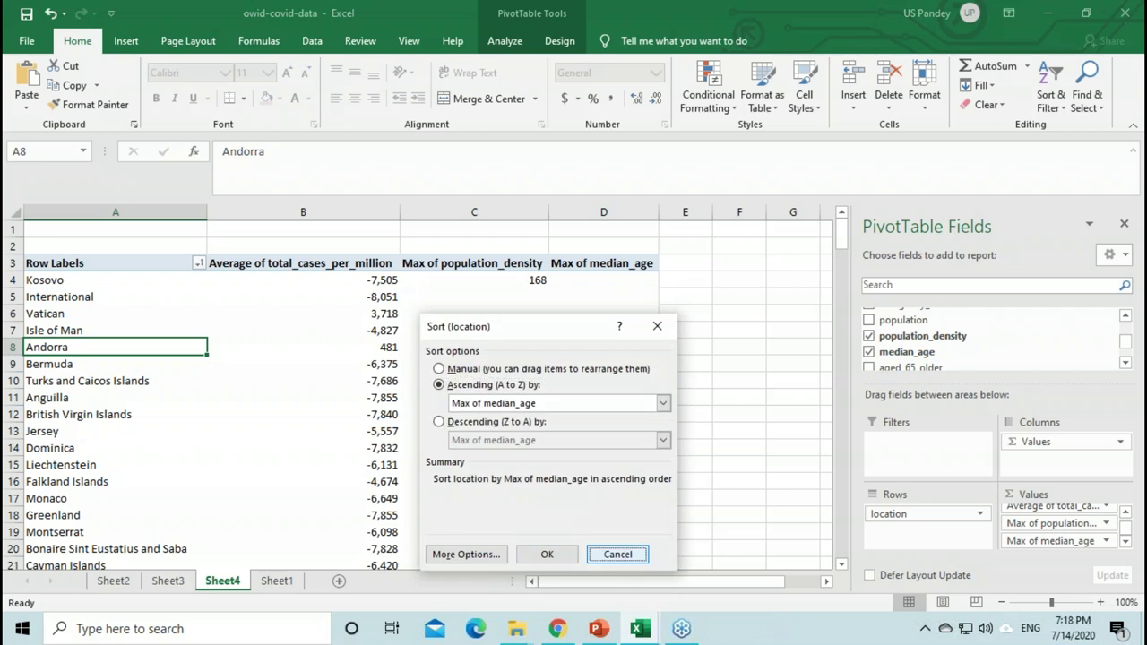
pyautogui.click(547, 554)
pyautogui.scroll(-8, 323, 426)
pyautogui.scroll(4, 324, 426)
pyautogui.scroll(4, 323, 425)
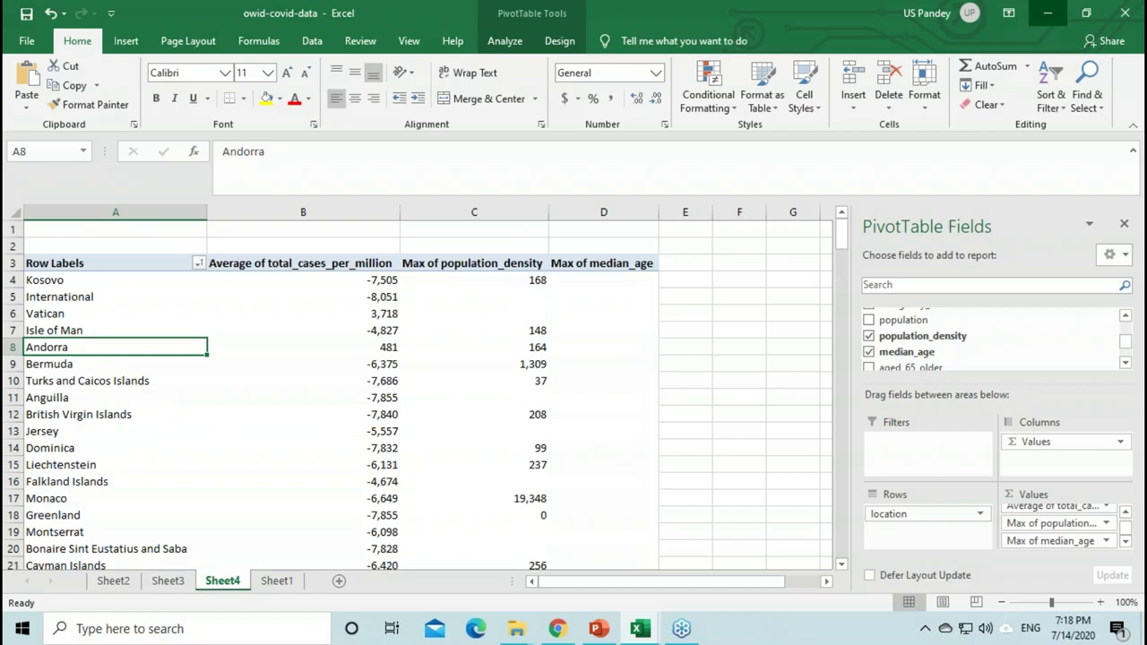
# Step: Switch to the Data Journalism Codata presentation in PowerPoint, start the show from slide 22 and advance to the Alternatives slide
pyautogui.click(1047, 13)
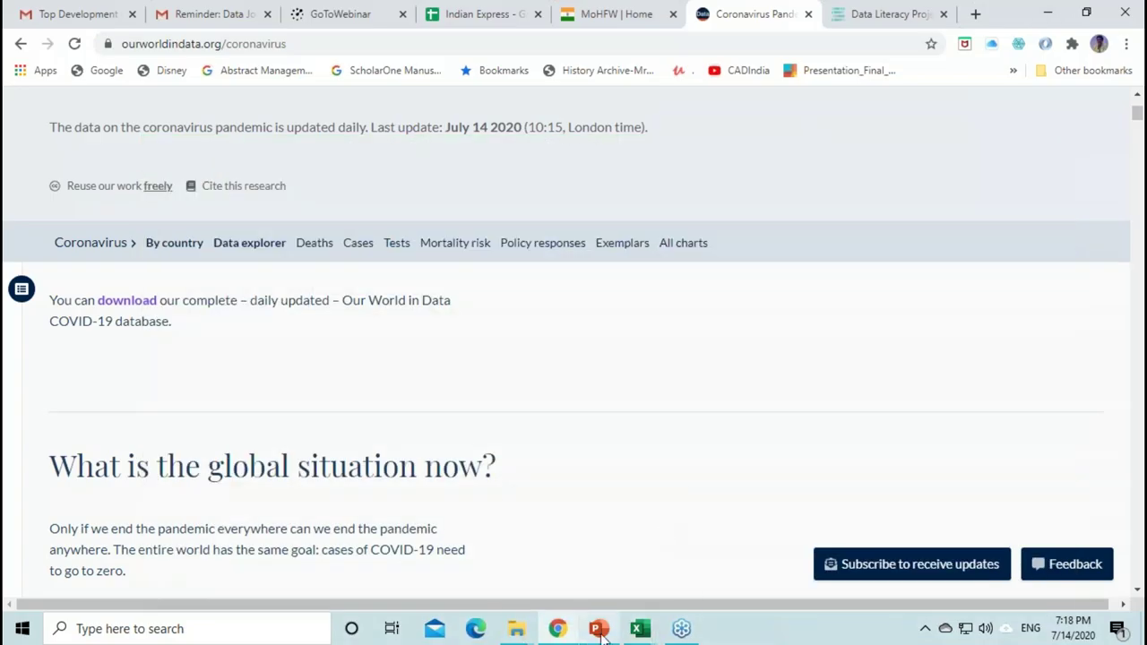
pyautogui.moveTo(600, 633)
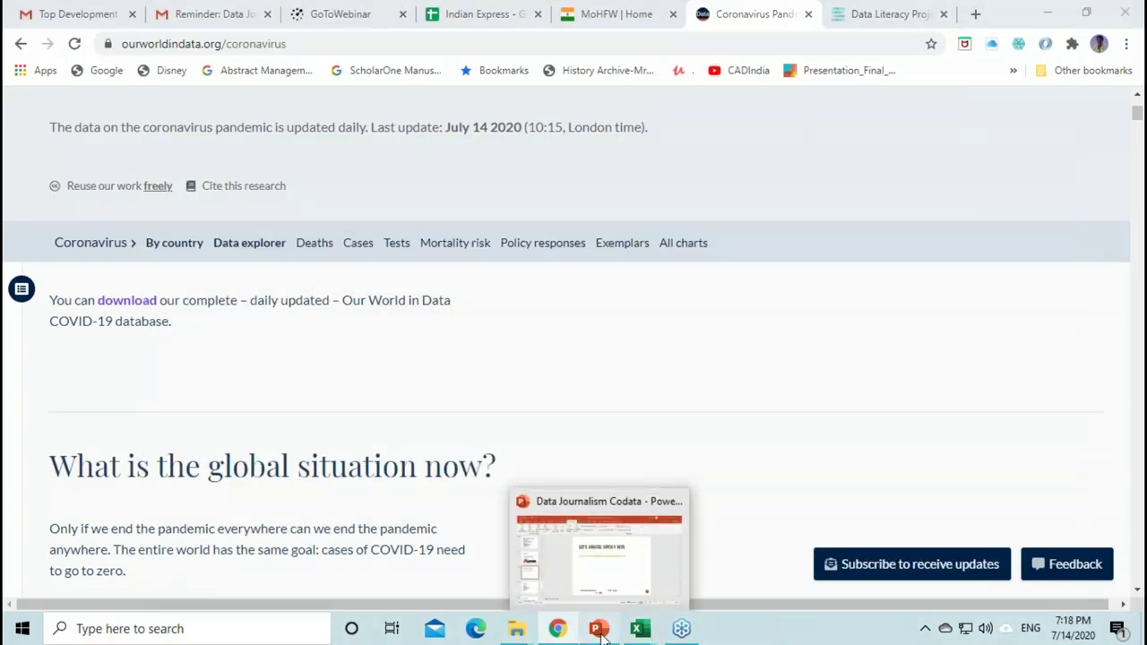
pyautogui.click(600, 633)
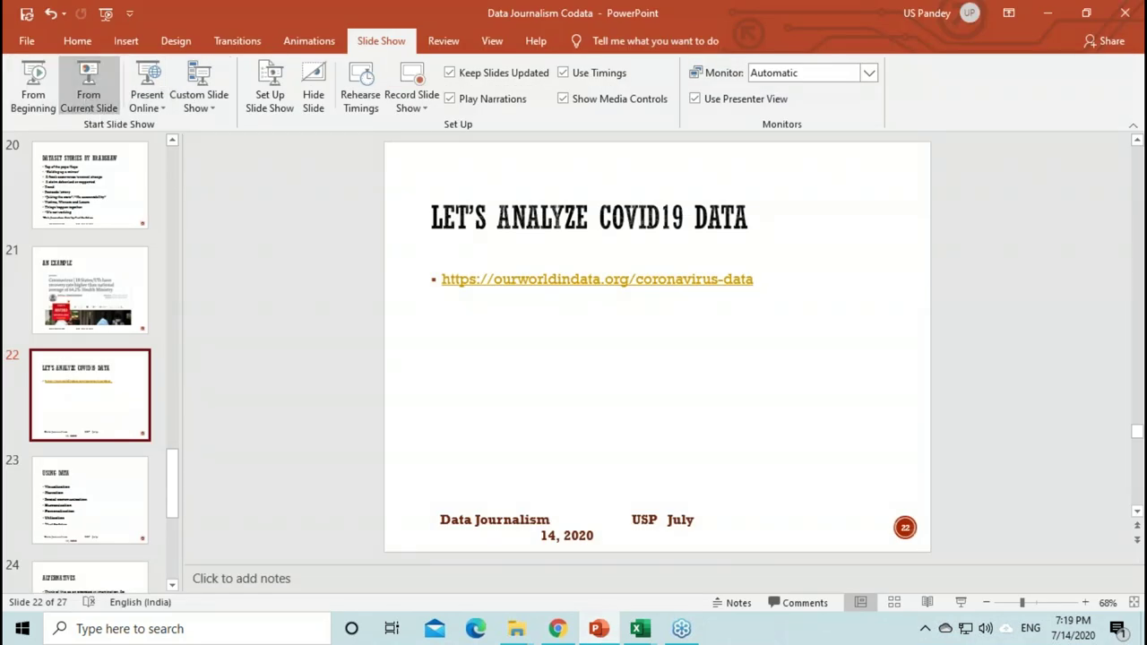
pyautogui.click(86, 99)
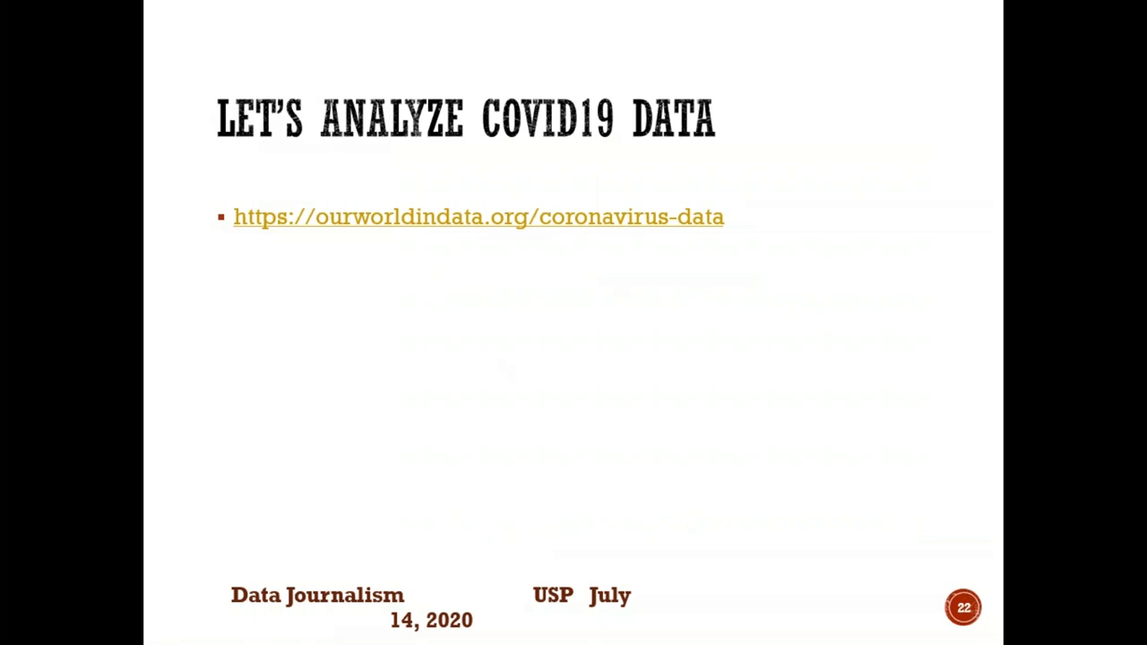
pyautogui.press('Right')
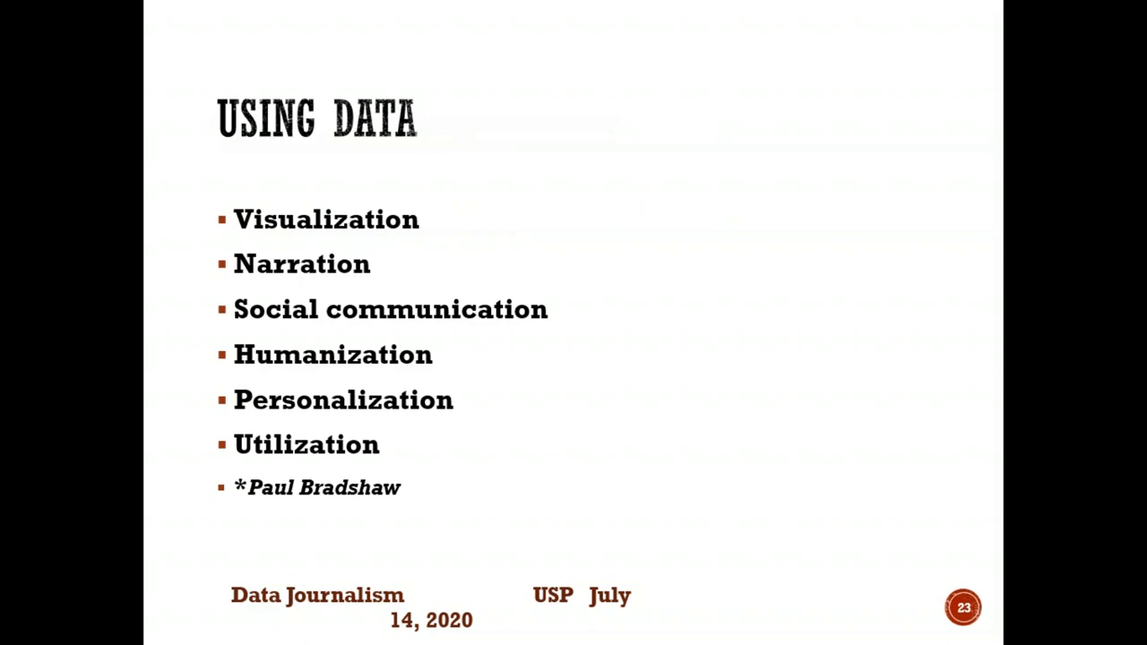
pyautogui.press('Right')
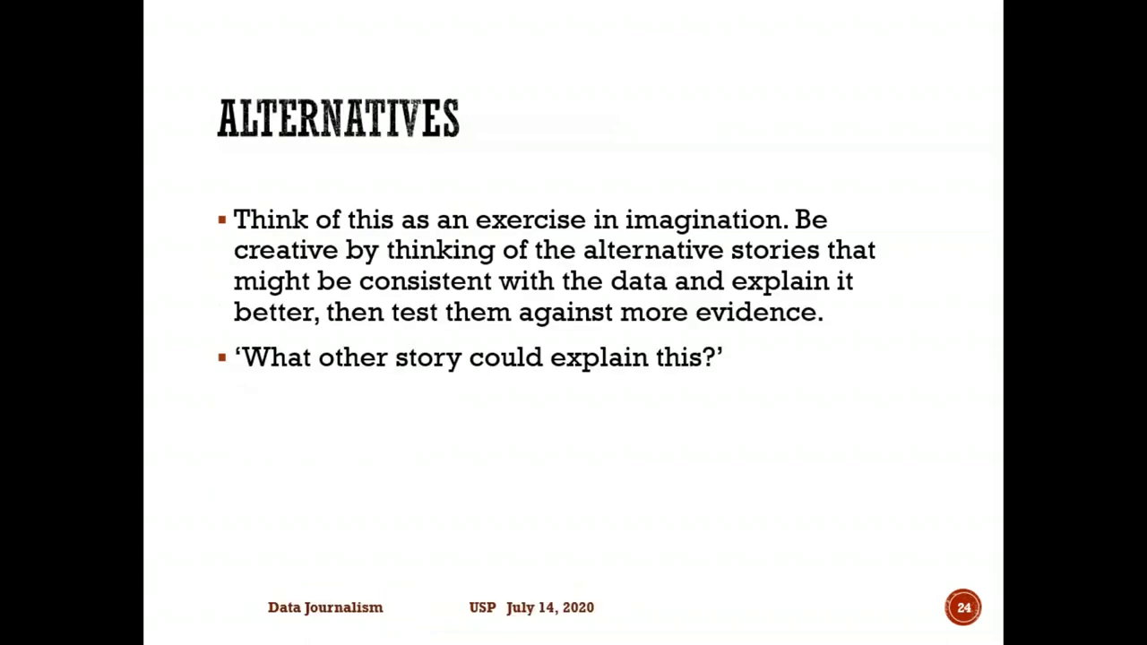